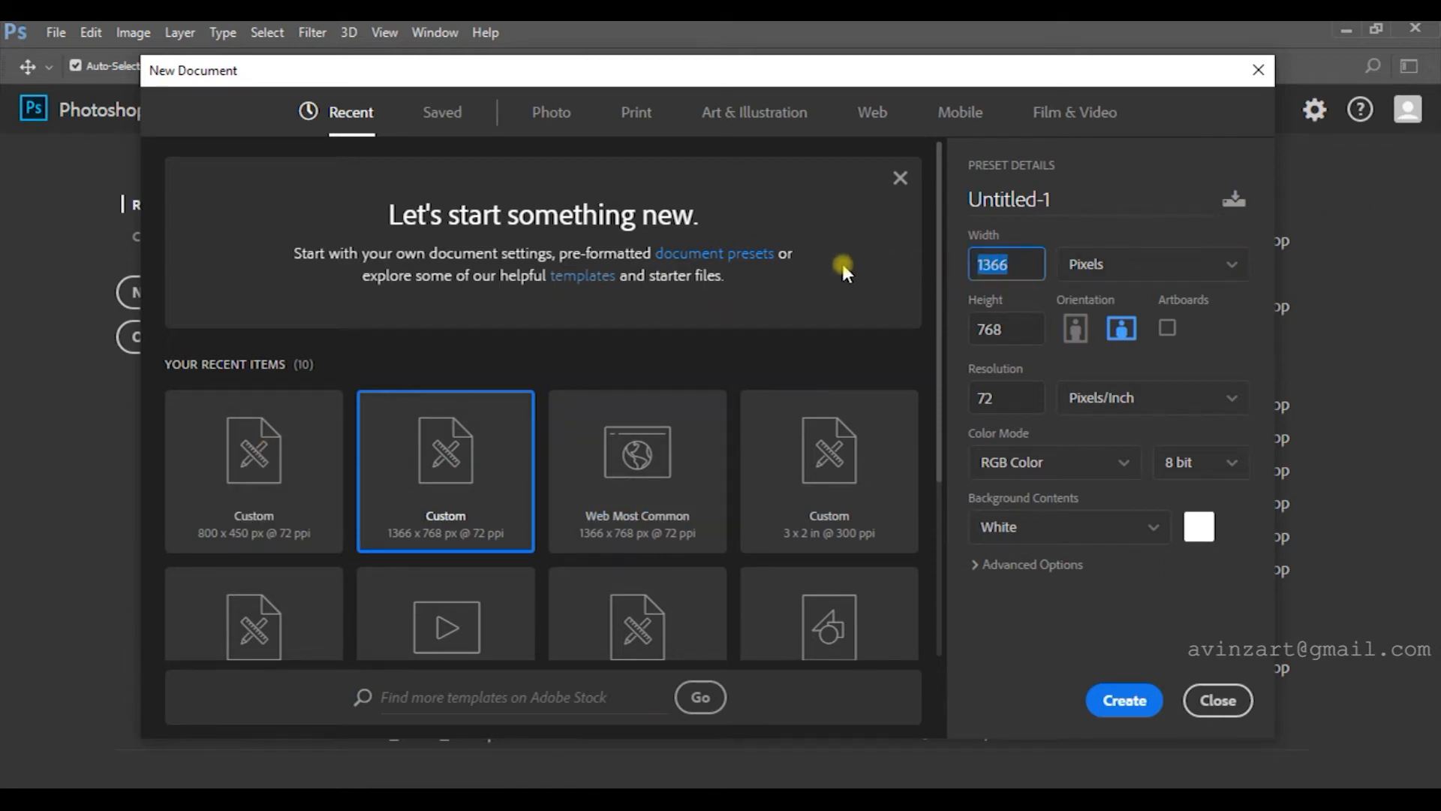
# - Create a new RGB document 800 pixels wide and 450 pixels high at 72 pixels per inch
pyautogui.write('800')
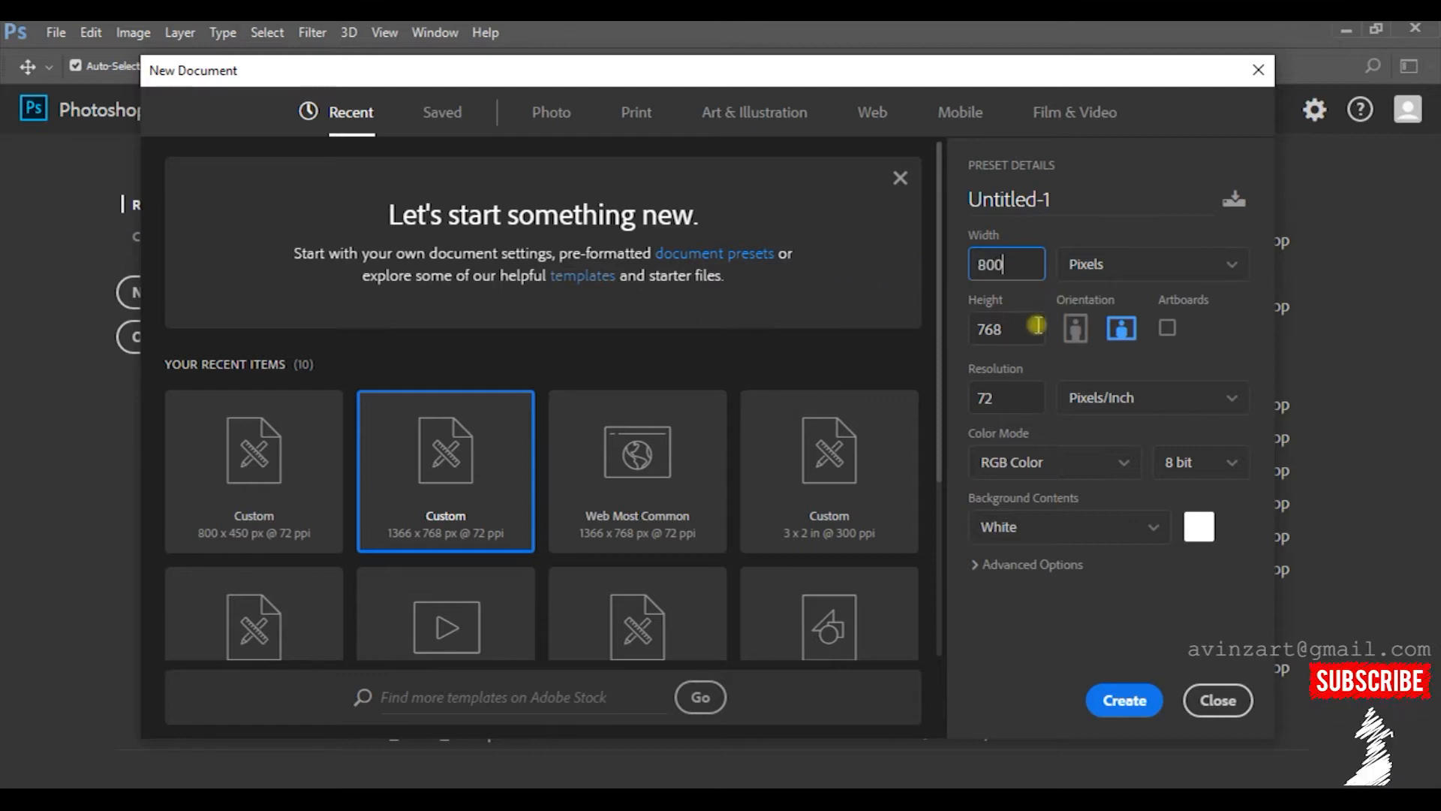
pyautogui.click(1036, 326)
pyautogui.write('450')
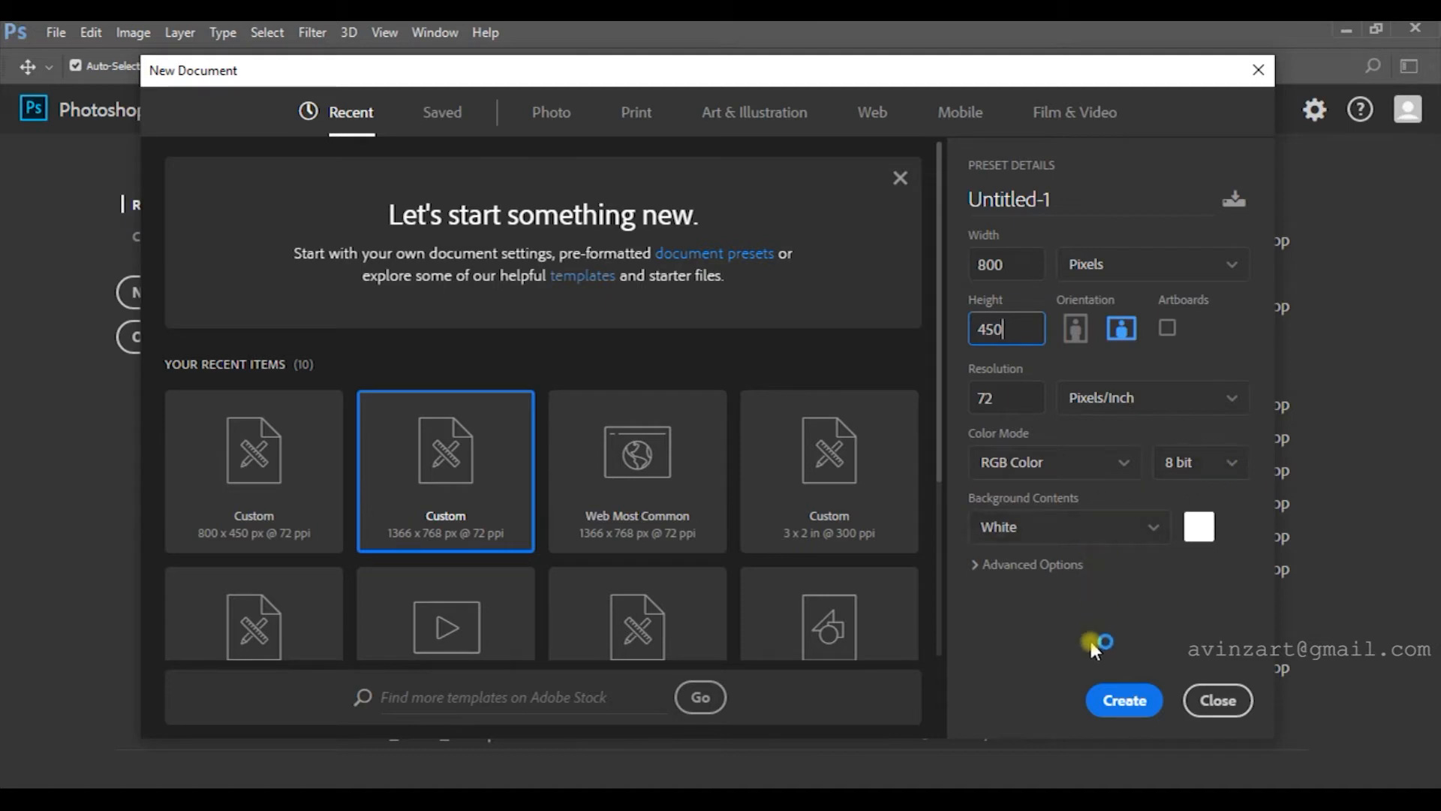
pyautogui.click(1132, 709)
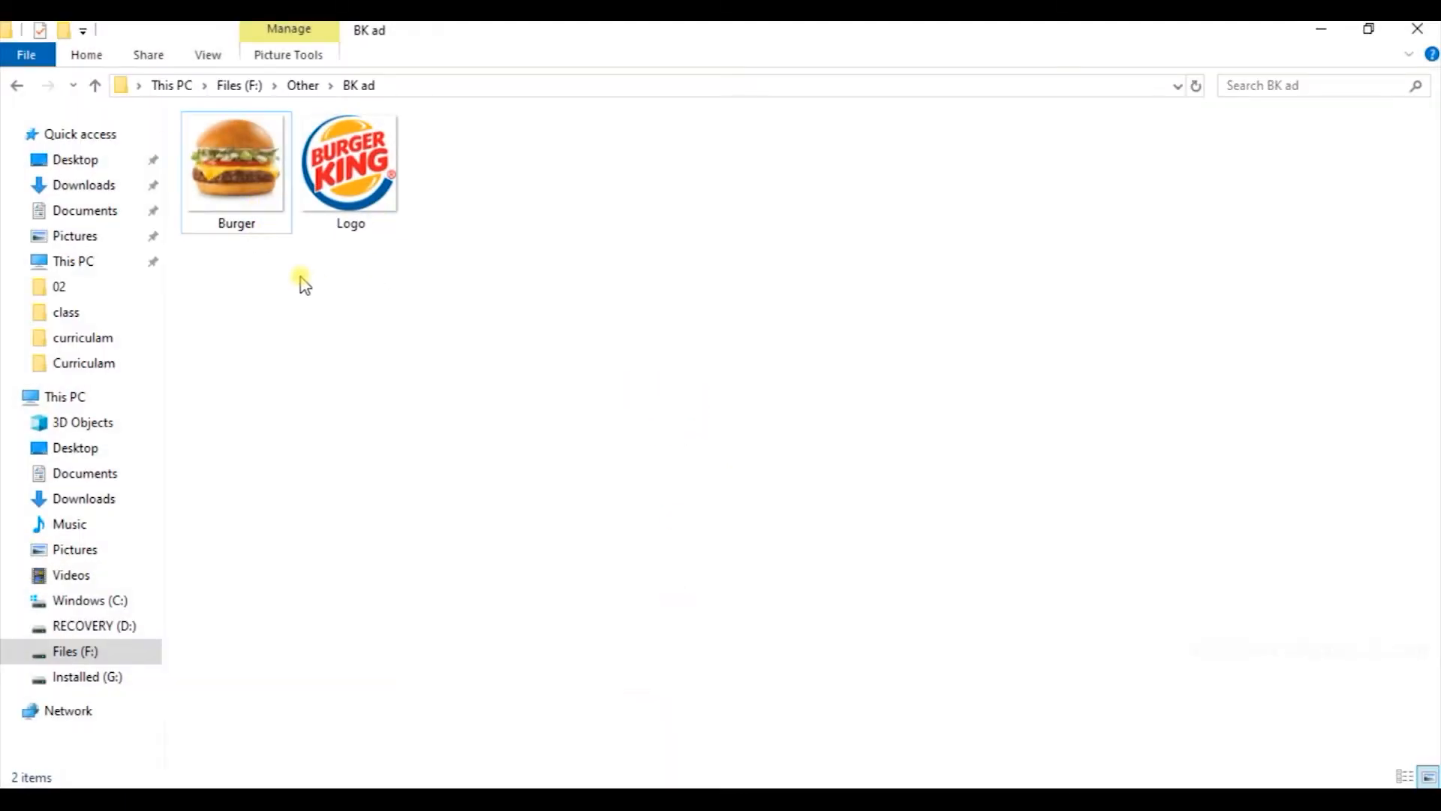
# - Place the Burger and Logo images from the BK ad folder into the document as separate layers
pyautogui.moveTo(241, 304); pyautogui.dragTo(462, 139)
pyautogui.moveTo(245, 172); pyautogui.dragTo(639, 808)
pyautogui.press('space')
pyautogui.moveTo(639, 751); pyautogui.dragTo(602, 454)
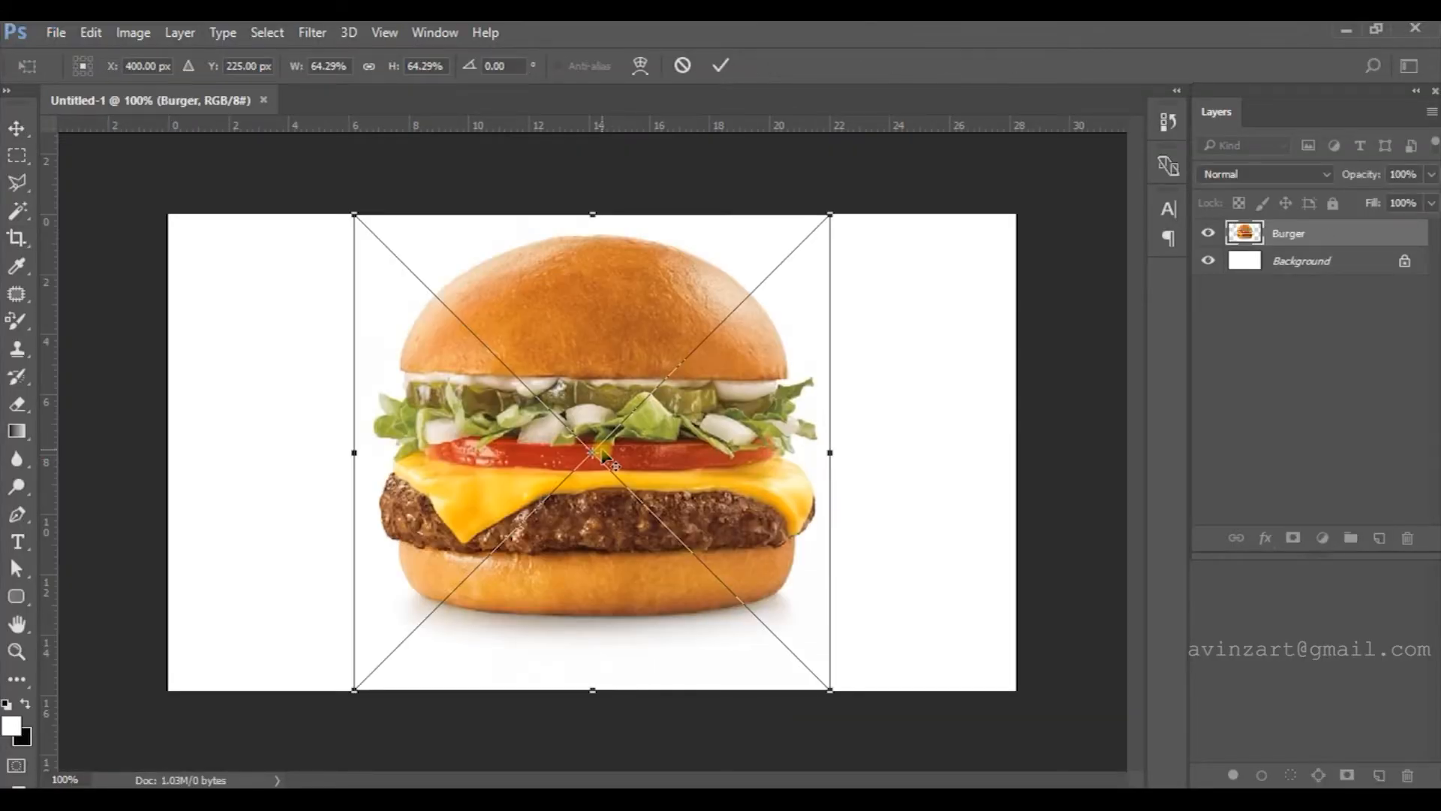
pyautogui.press('Return')
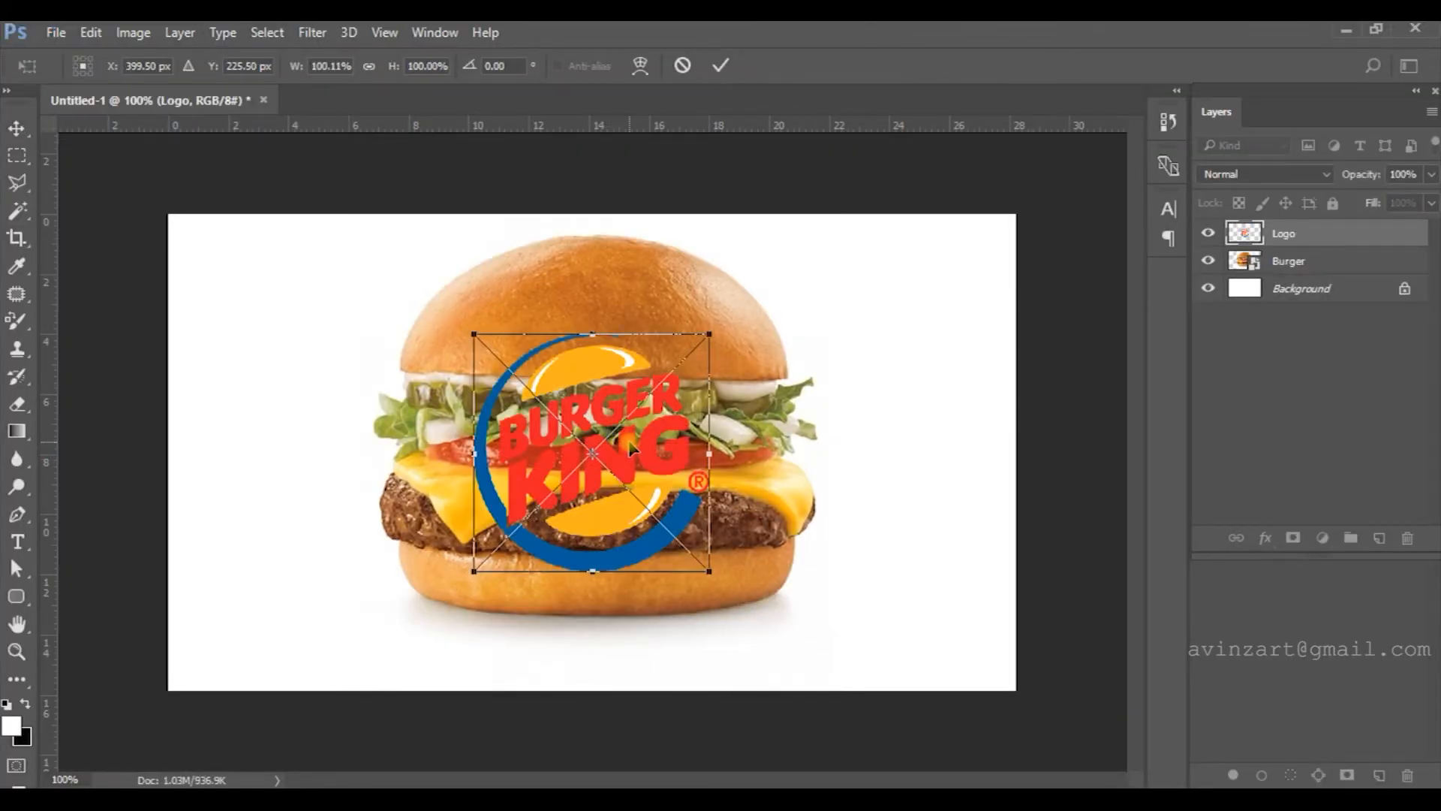
pyautogui.press('Return')
# - Shift the burger slightly down and scale the logo to about 38% in the canvas's upper-right corner
pyautogui.moveTo(596, 464); pyautogui.dragTo(764, 464)
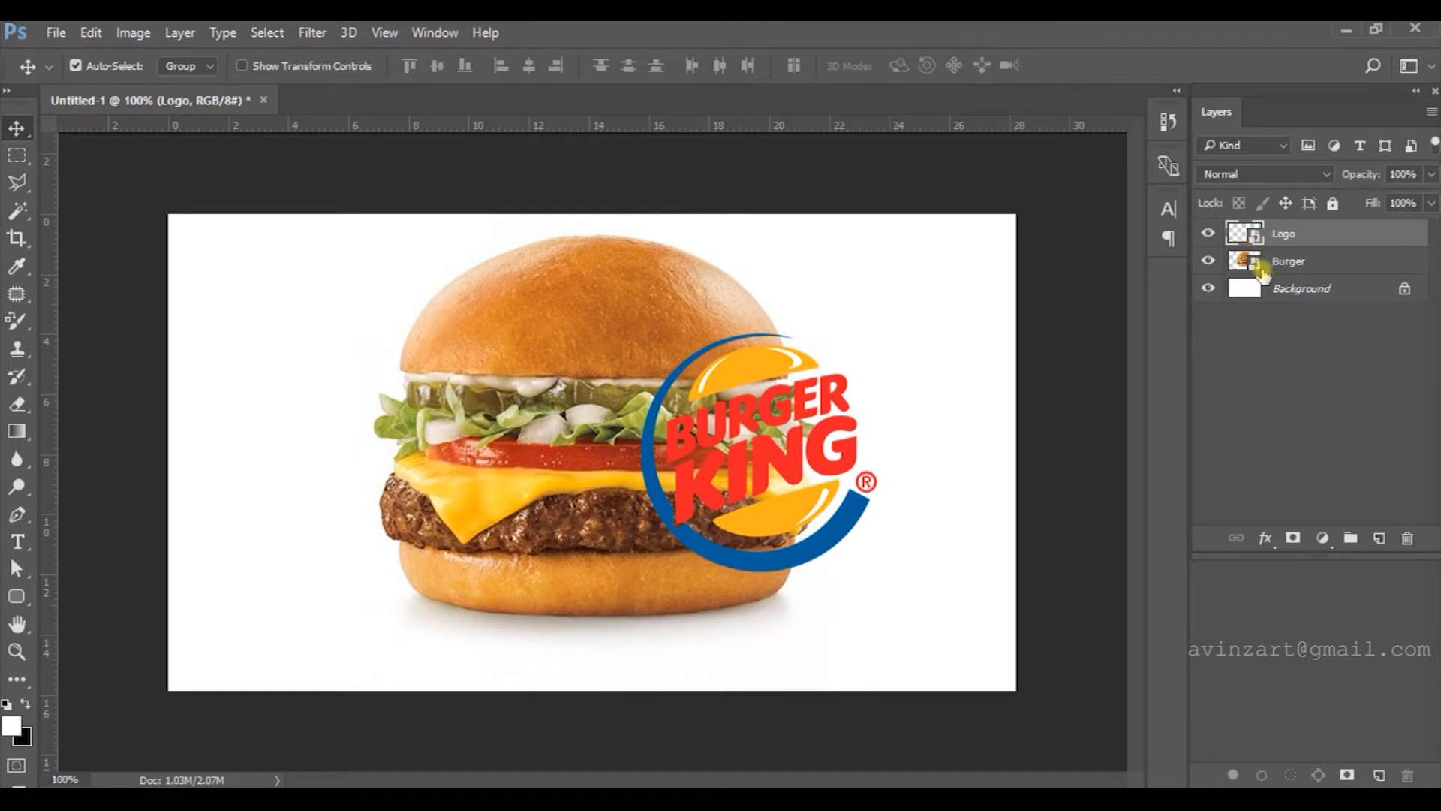
pyautogui.moveTo(565, 353)
pyautogui.mouseDown()
pyautogui.moveTo(534, 358)
pyautogui.moveTo(554, 363)
pyautogui.mouseUp()
pyautogui.moveTo(751, 383); pyautogui.dragTo(821, 299)
pyautogui.hotkey('ctrl', 't')
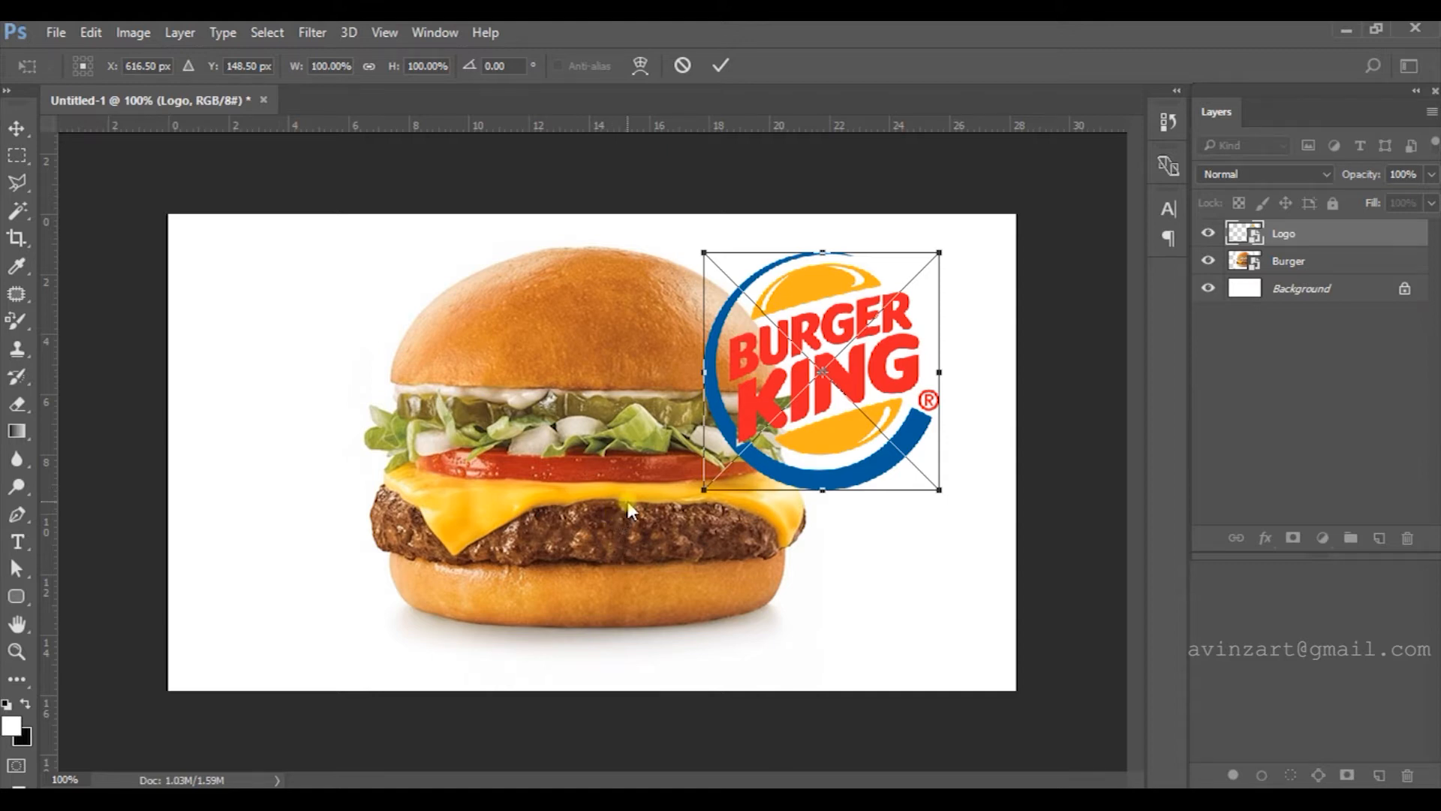
pyautogui.moveTo(701, 492); pyautogui.dragTo(920, 289)
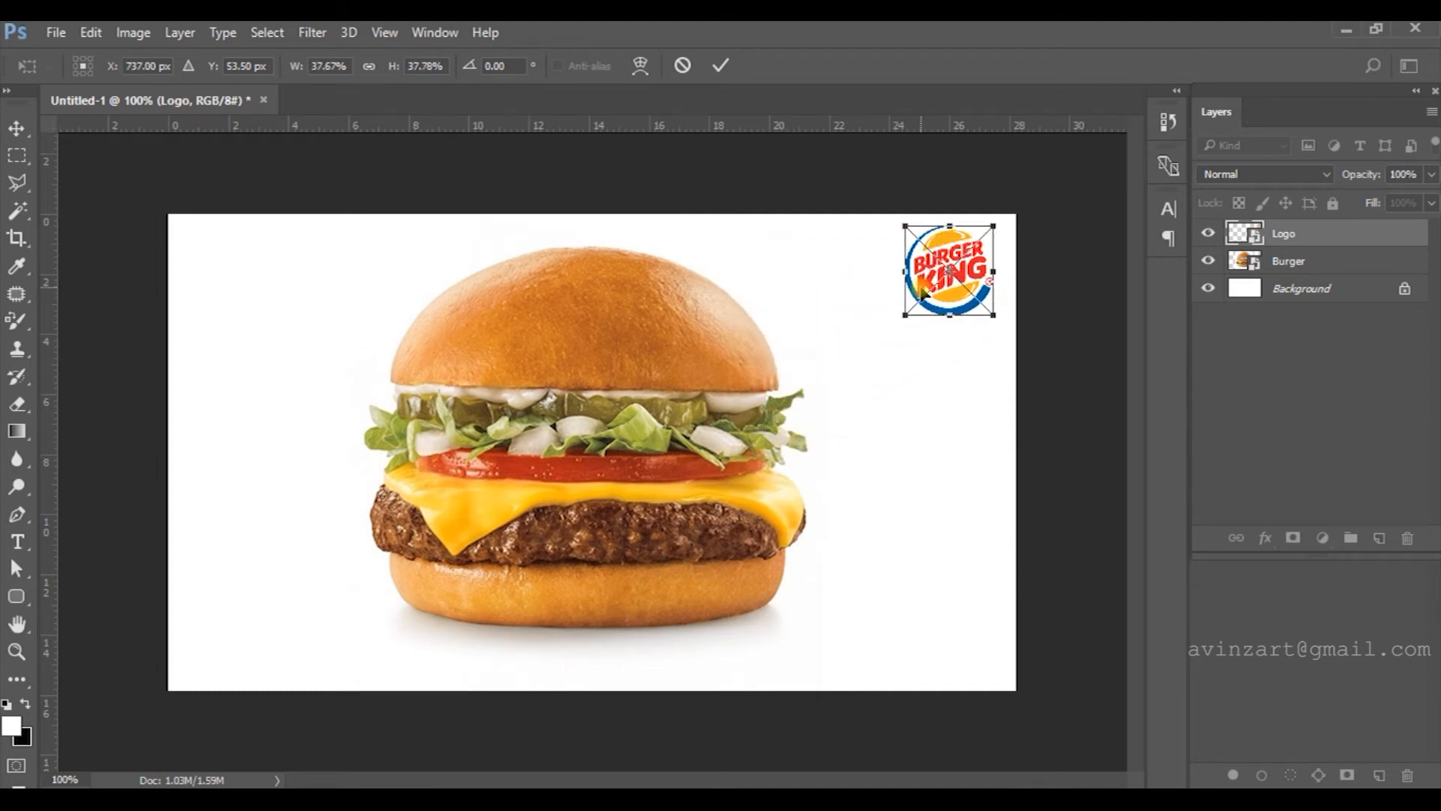
pyautogui.press('Return')
# - Target the Background layer and set the Gradient tool's black end stop to red c60000, keeping the white start
pyautogui.click(634, 368)
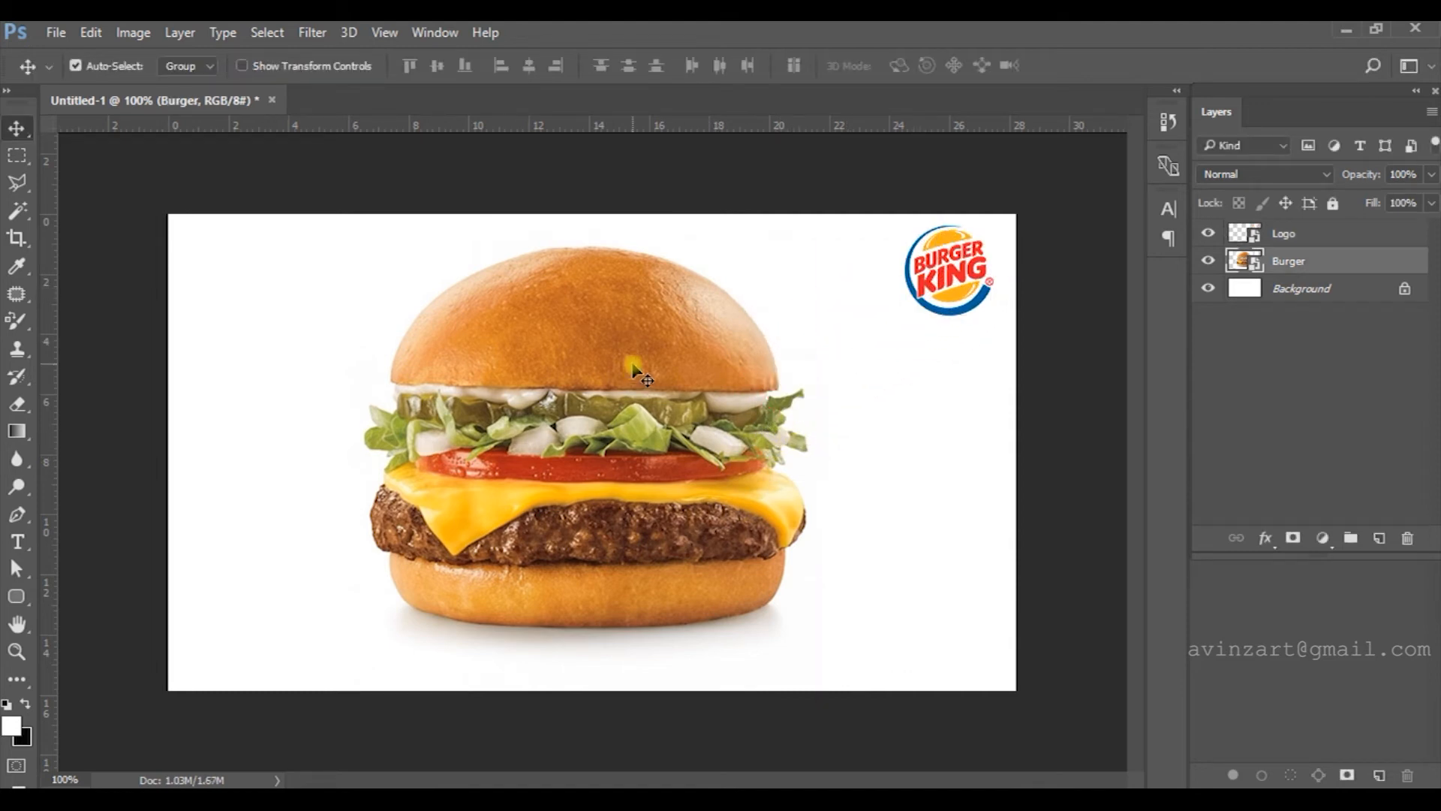
pyautogui.click(880, 394)
pyautogui.click(1377, 289)
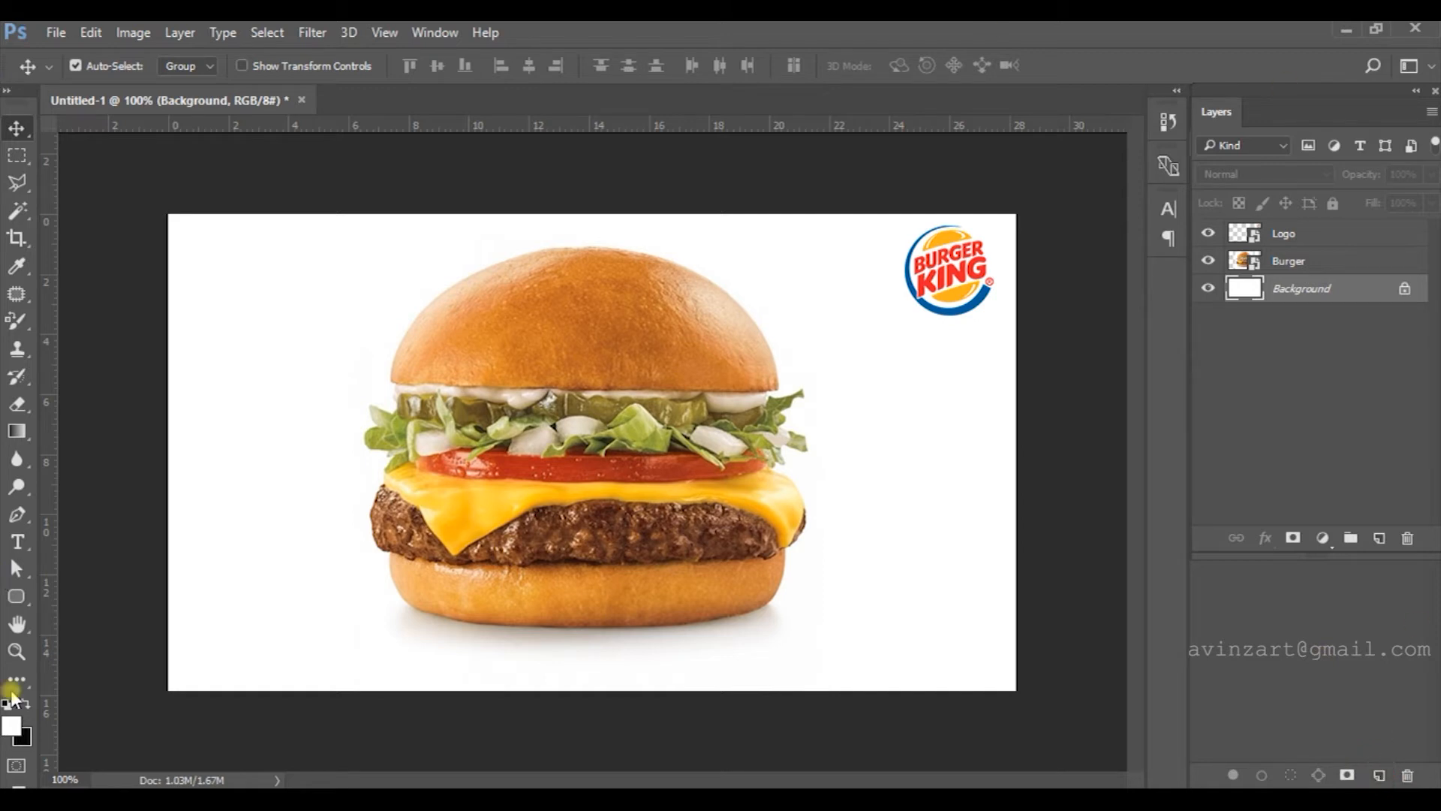
pyautogui.click(18, 431)
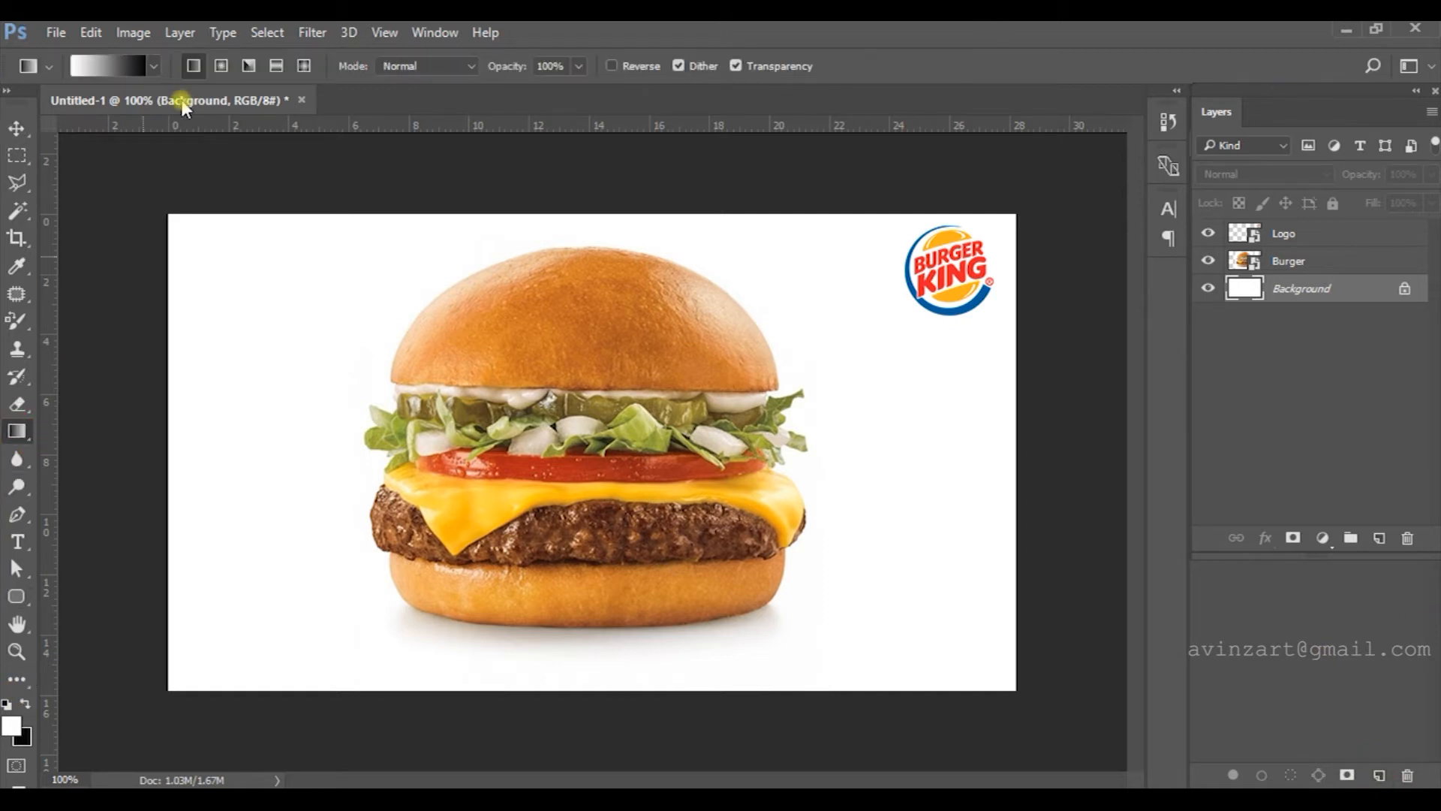
pyautogui.click(147, 66)
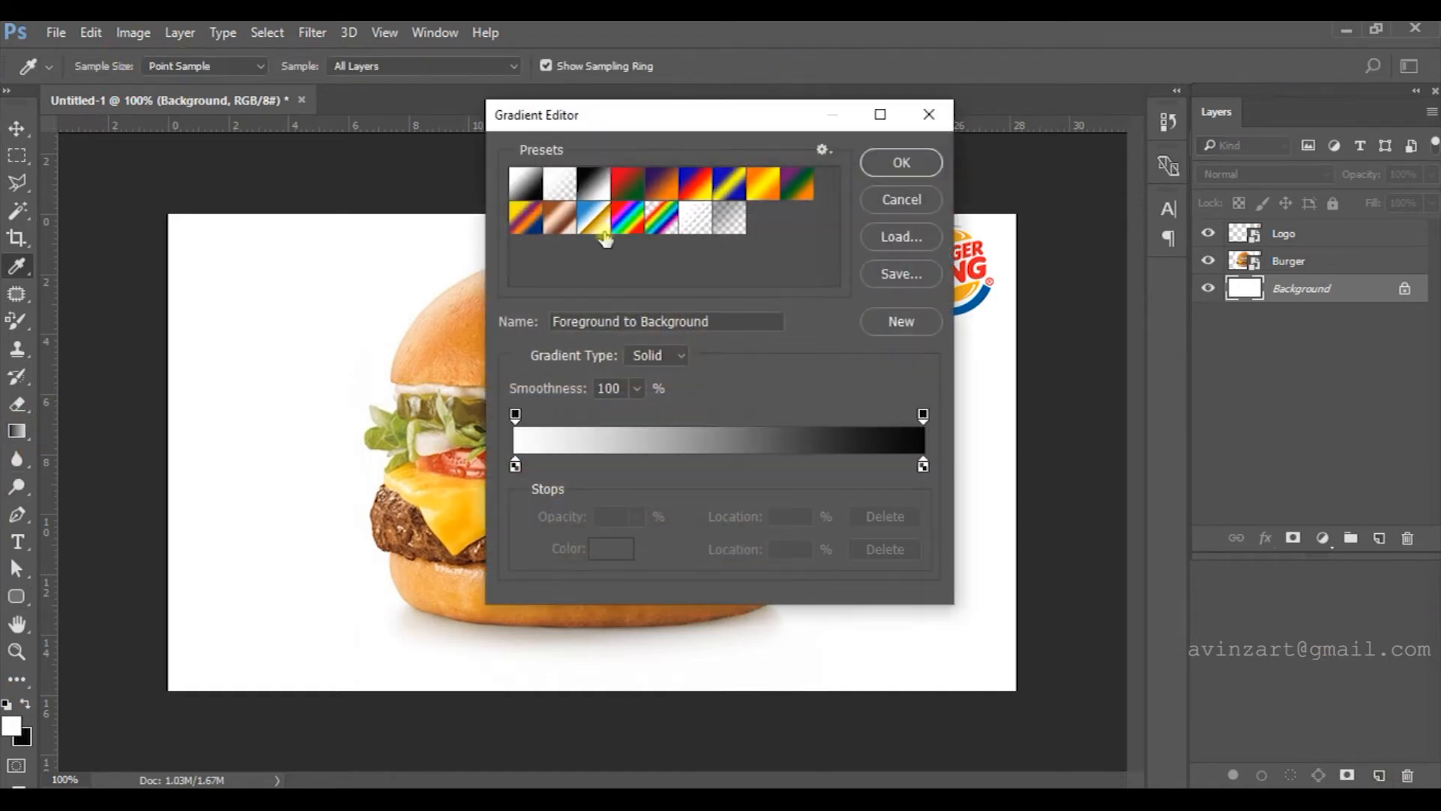
pyautogui.doubleClick(923, 467)
pyautogui.moveTo(916, 472); pyautogui.dragTo(1028, 377)
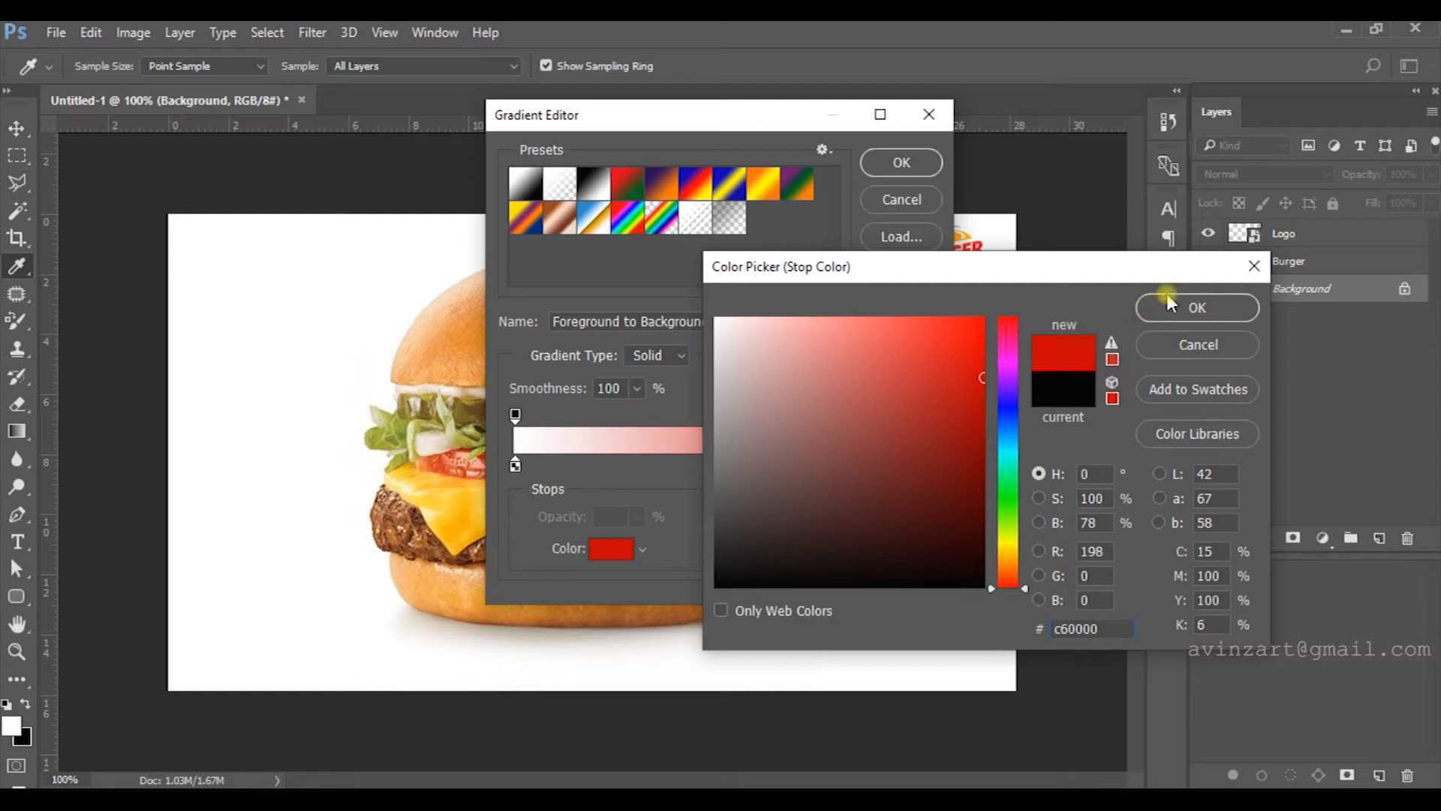
pyautogui.click(1169, 304)
pyautogui.click(901, 162)
# - Fill the Background layer with a radial white-to-red gradient from the canvas centre to its lower-right corner, hiding the burger while drawing
pyautogui.moveTo(593, 463); pyautogui.dragTo(1007, 685)
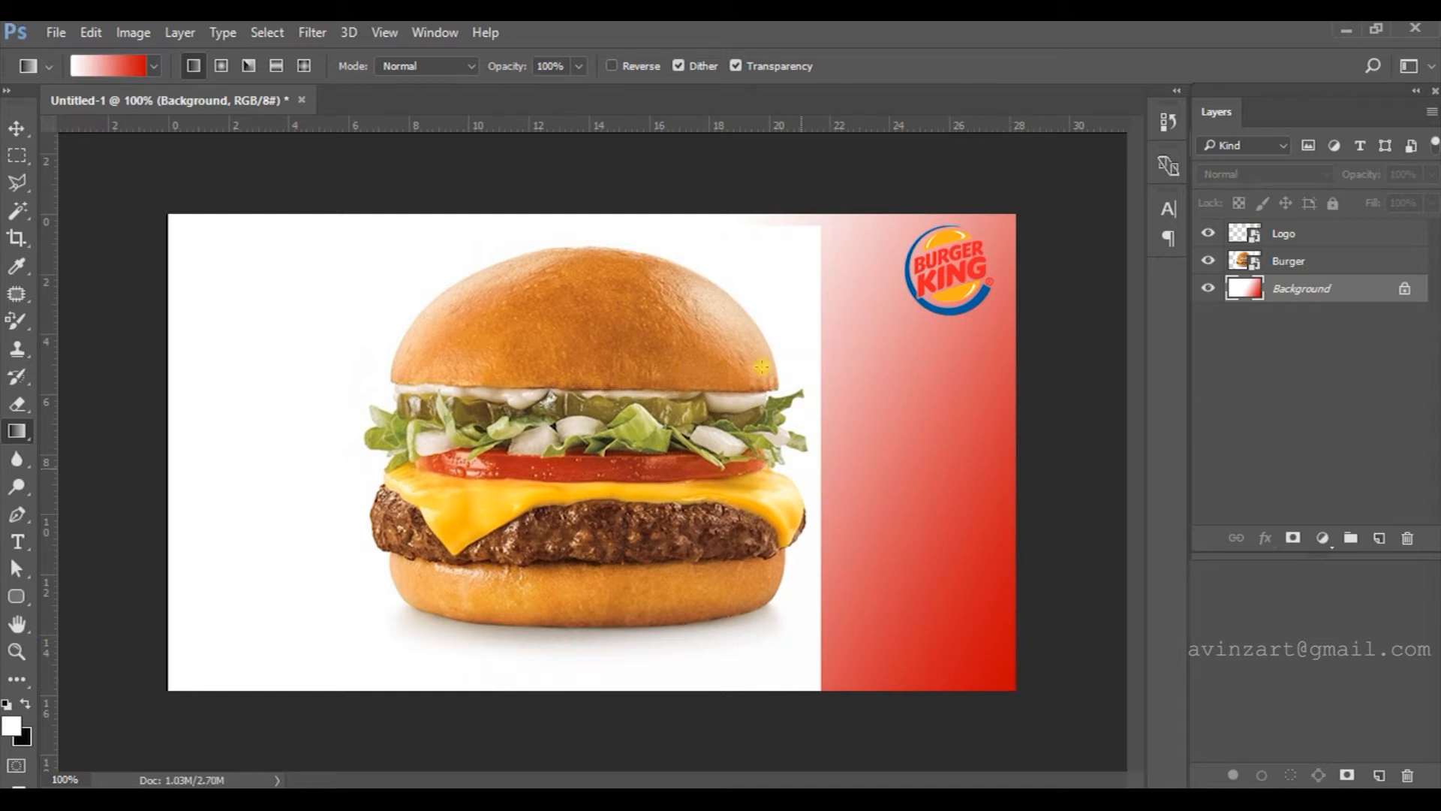
pyautogui.click(1208, 261)
pyautogui.click(1208, 261)
pyautogui.click(1207, 260)
pyautogui.click(221, 67)
pyautogui.moveTo(589, 467); pyautogui.dragTo(1017, 691)
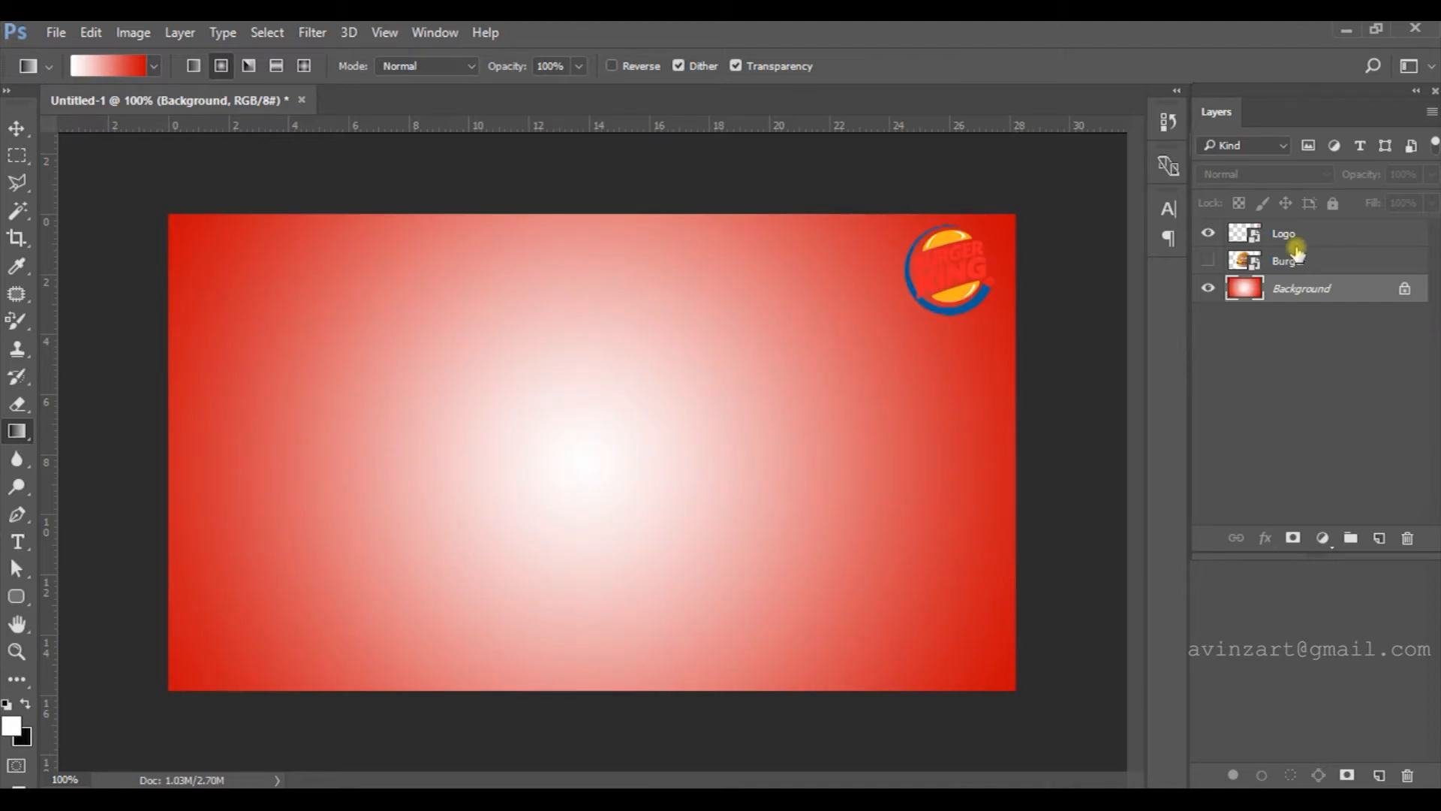
pyautogui.click(1209, 261)
# - On the Burger layer, select the white area around the burger with the Magic Wand tool
pyautogui.click(1321, 270)
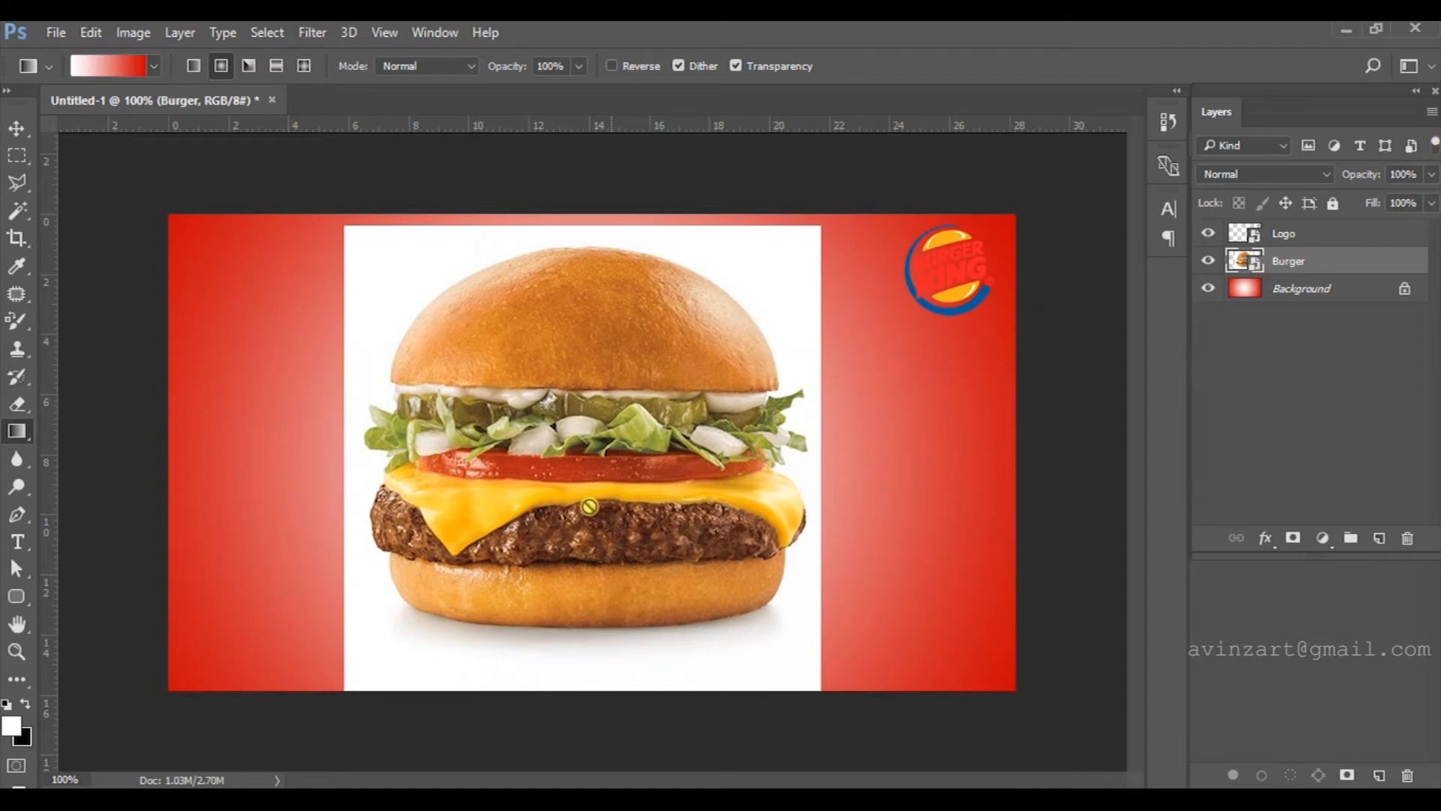
pyautogui.click(16, 129)
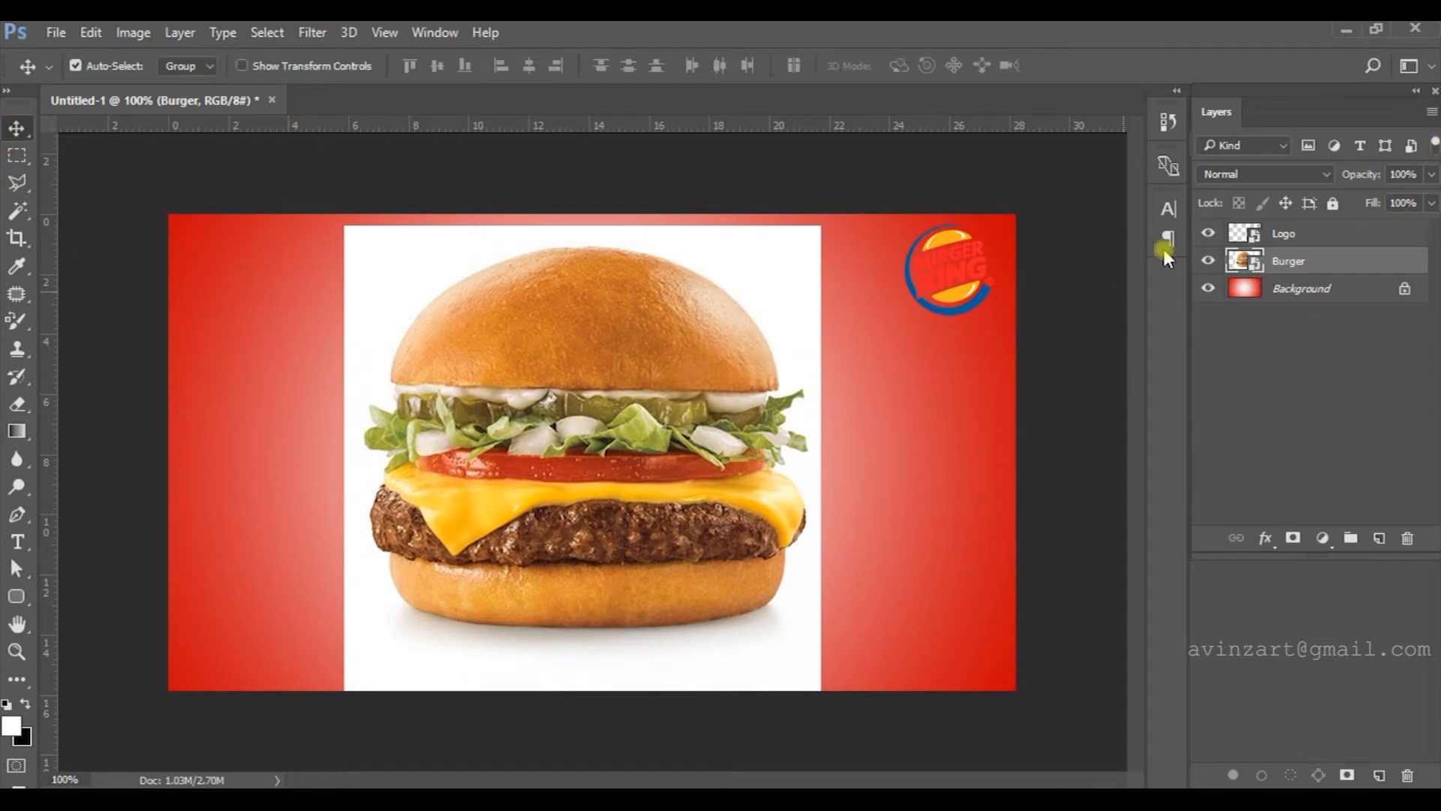
pyautogui.click(16, 210)
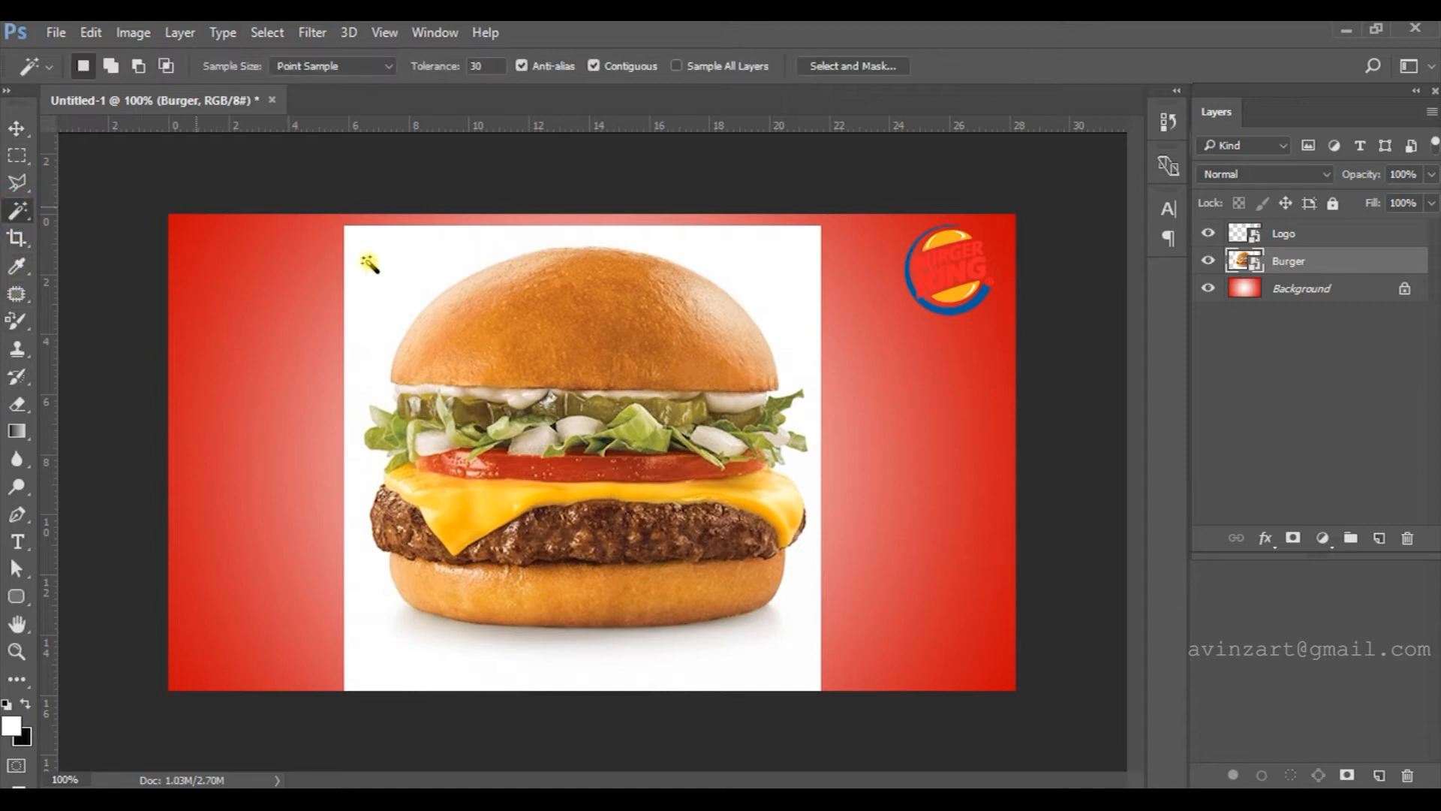
pyautogui.click(403, 276)
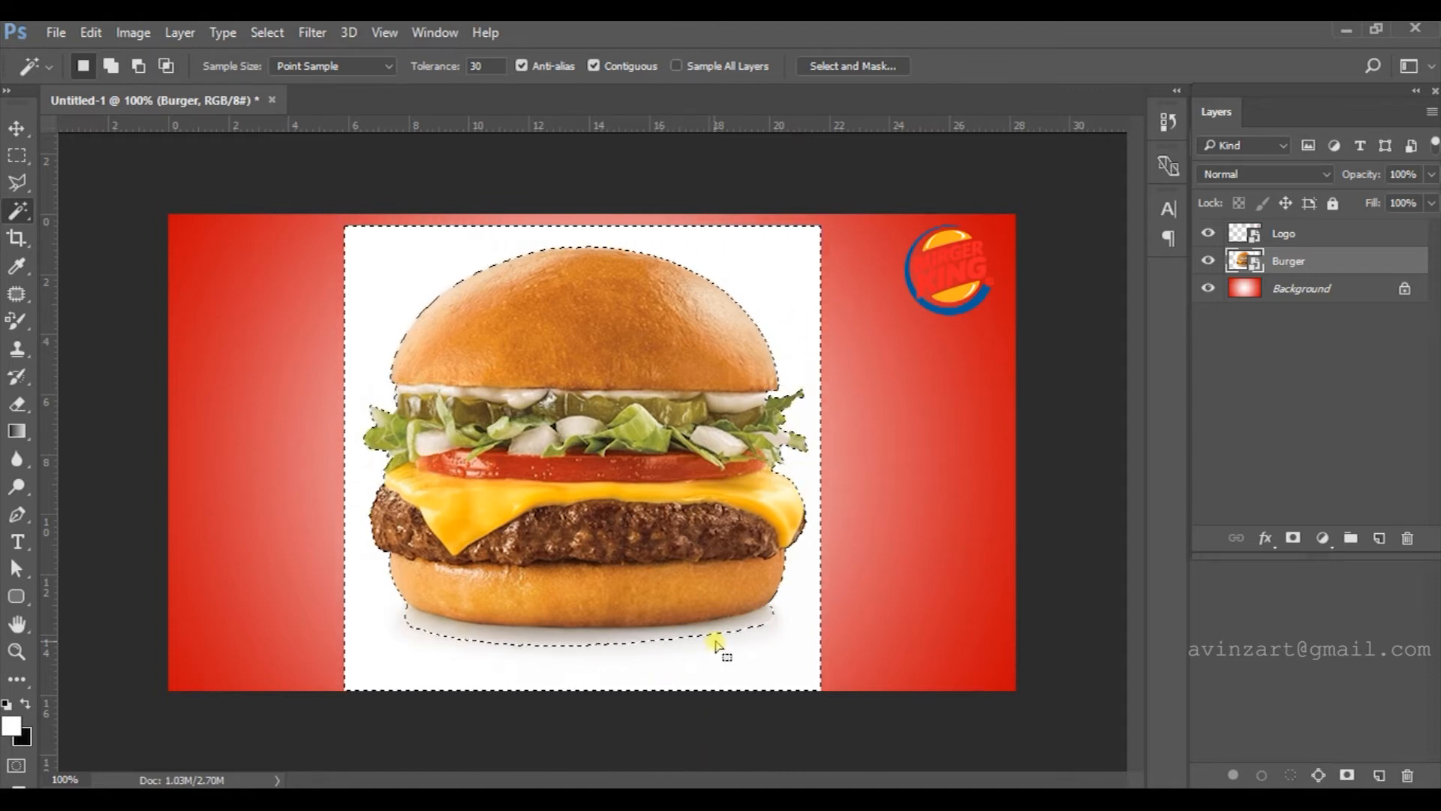
# - Add the grey shadow beneath the lower bun to the selection, and invert the selection
pyautogui.scroll(1, 748, 637)
pyautogui.scroll(5, 748, 636)
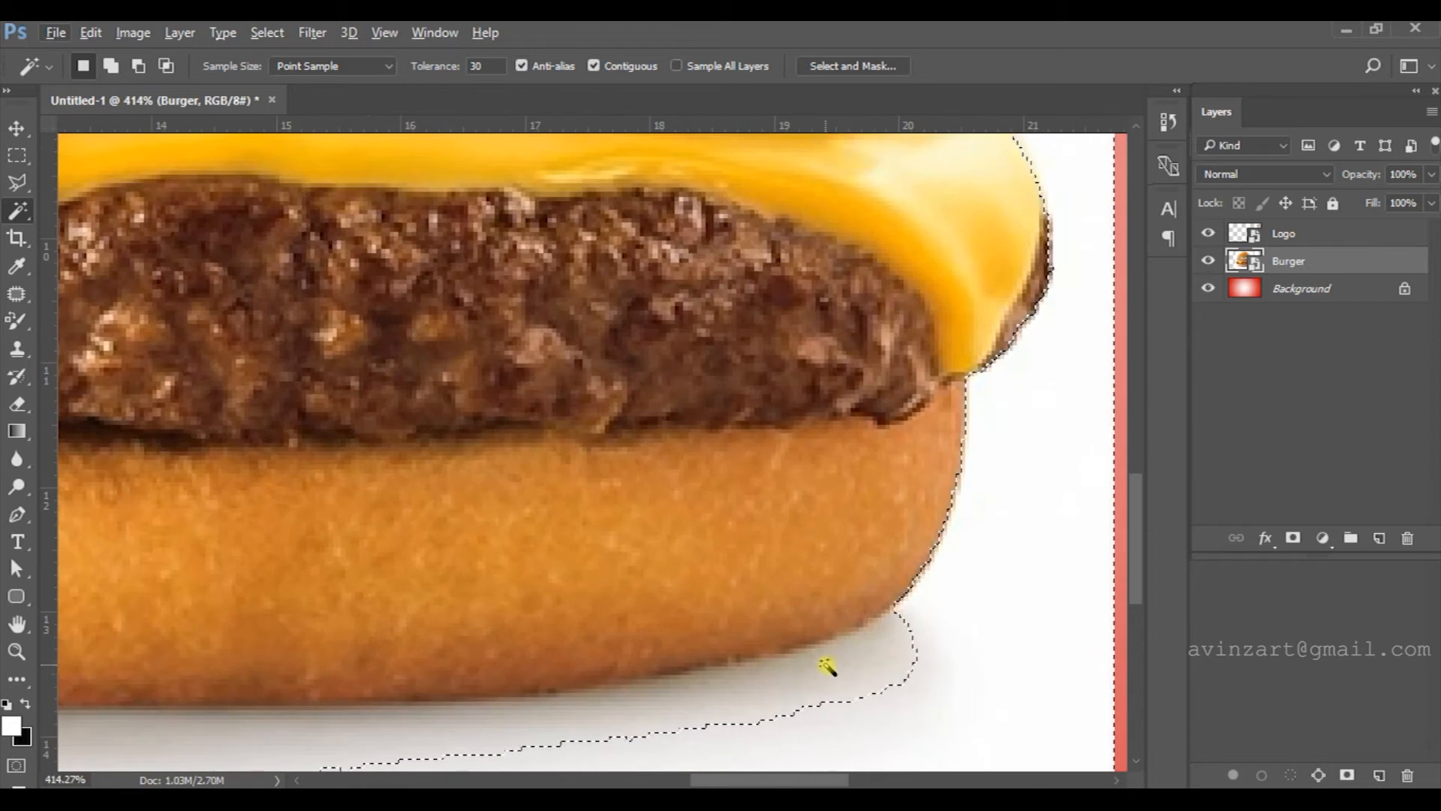
pyautogui.moveTo(827, 667); pyautogui.dragTo(1017, 422)
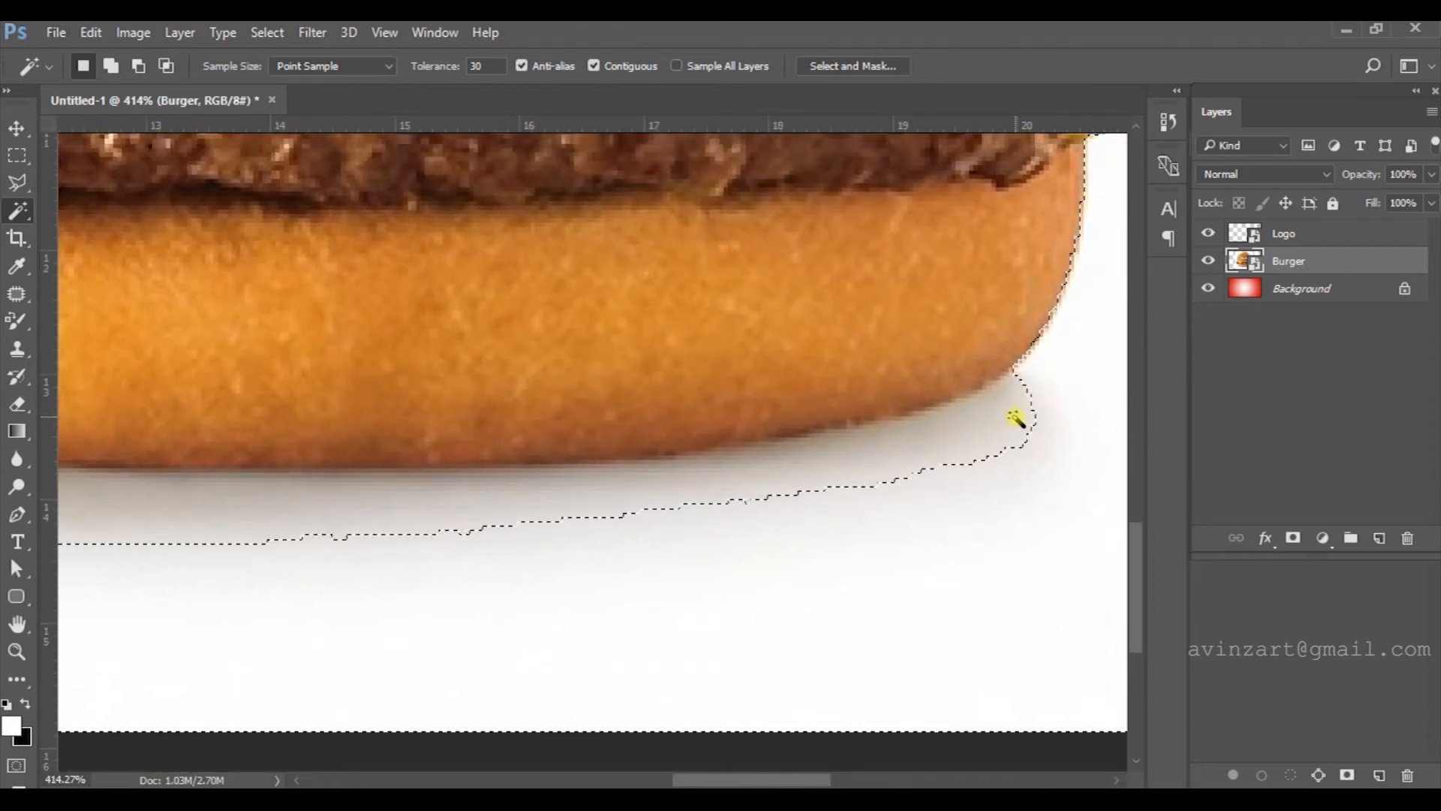
pyautogui.keyDown('shift'); pyautogui.click(1015, 418); pyautogui.keyUp('shift')
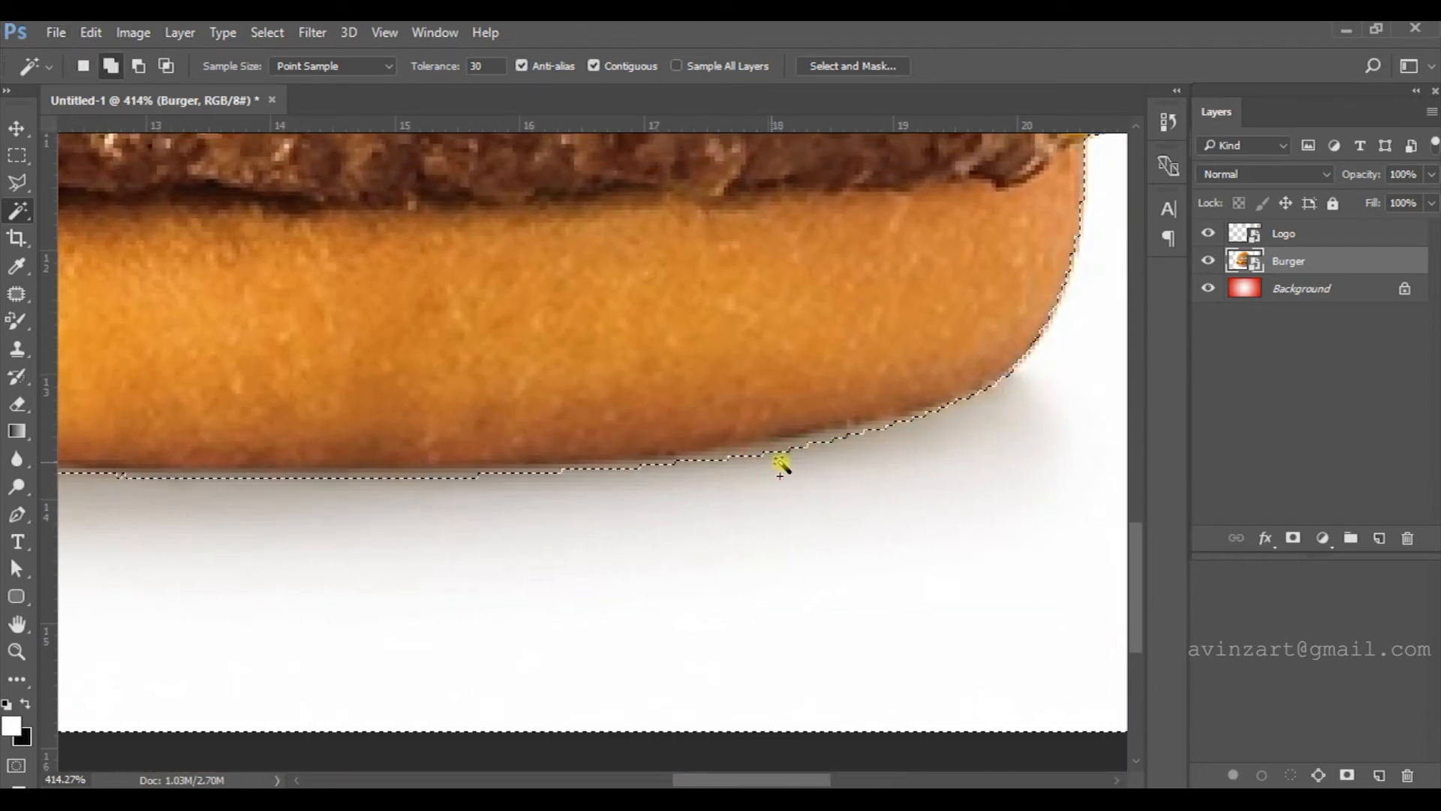
pyautogui.moveTo(380, 533); pyautogui.dragTo(953, 575)
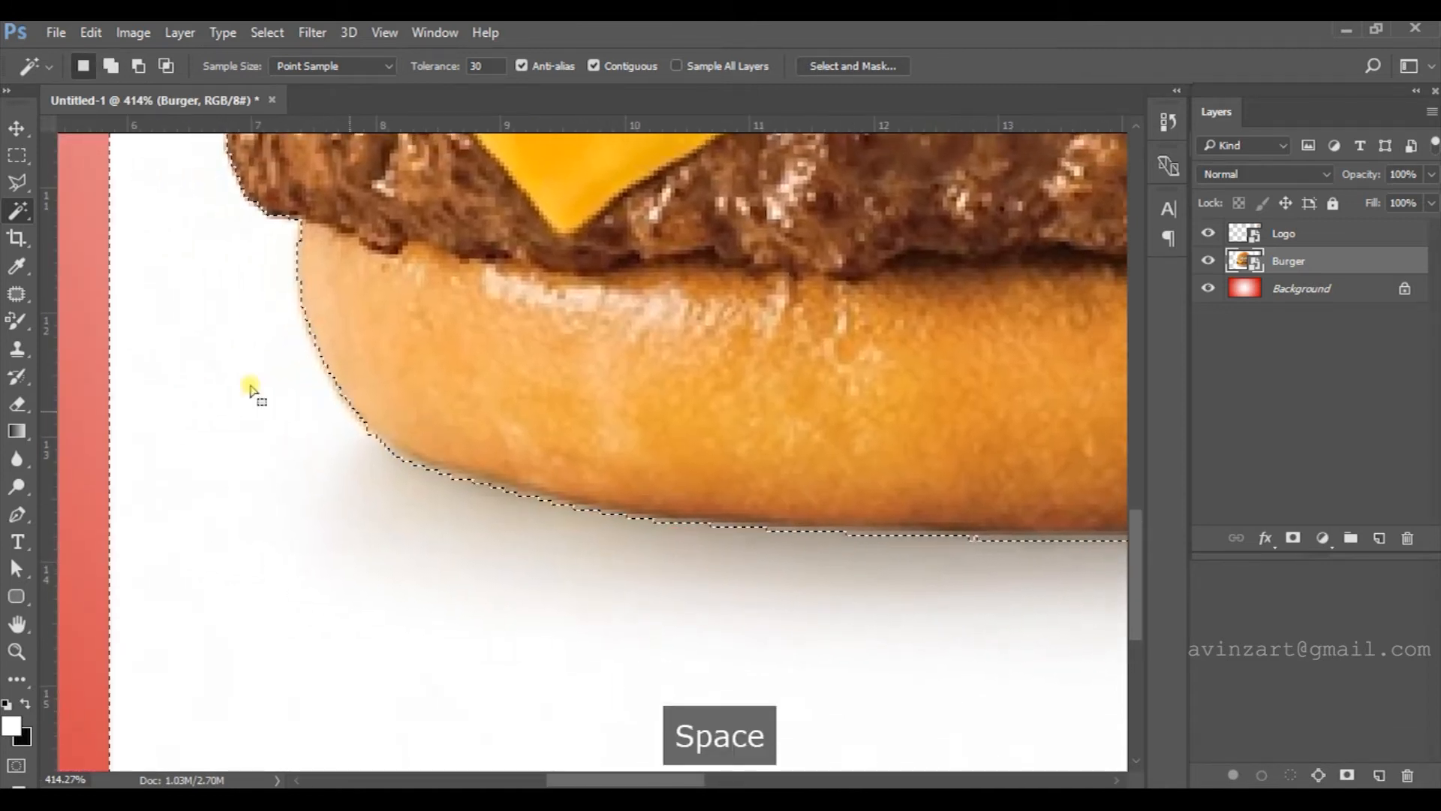
pyautogui.scroll(-5, 521, 555)
pyautogui.scroll(-4, 589, 437)
pyautogui.moveTo(761, 266); pyautogui.dragTo(588, 478)
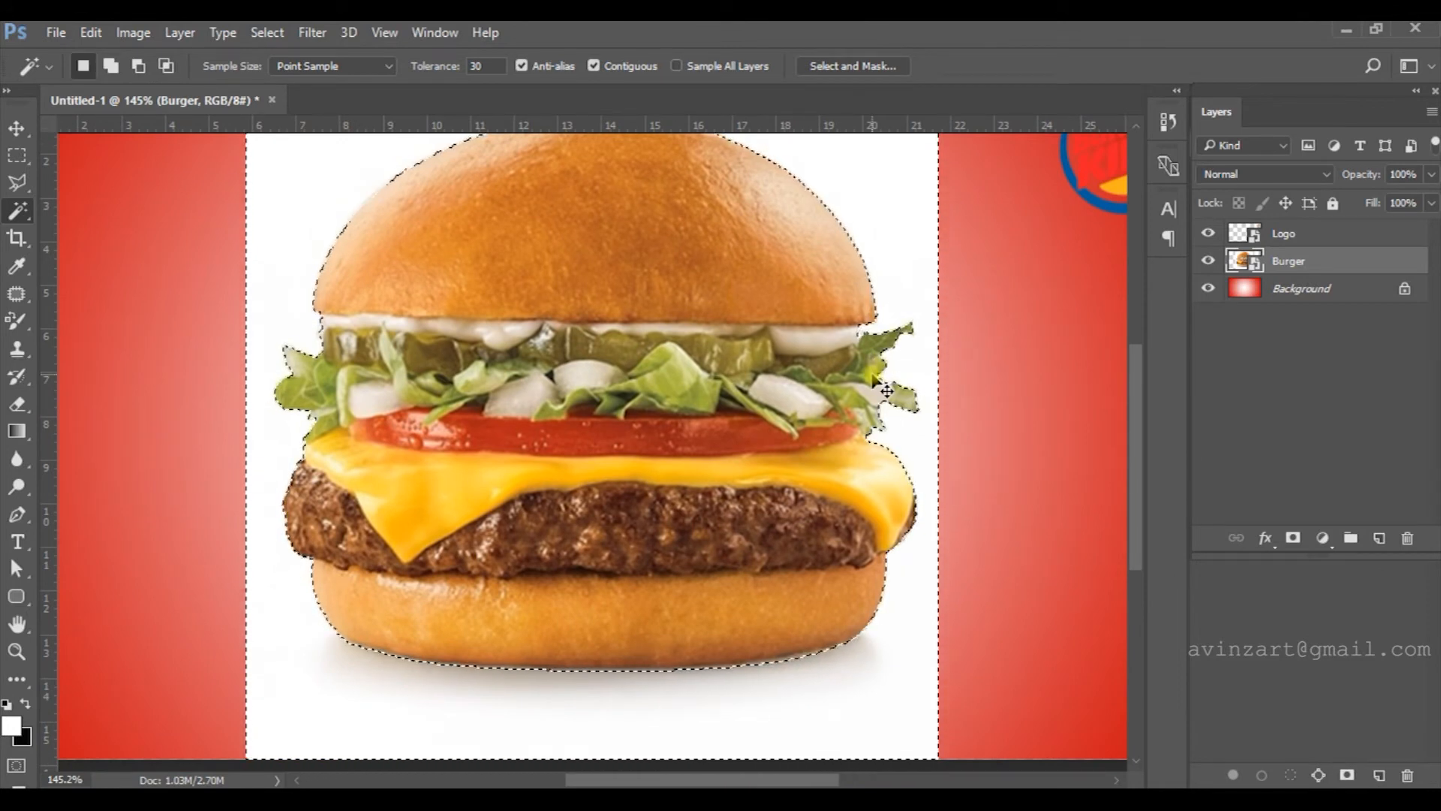
pyautogui.hotkey('ctrl', 'shift', 'i')
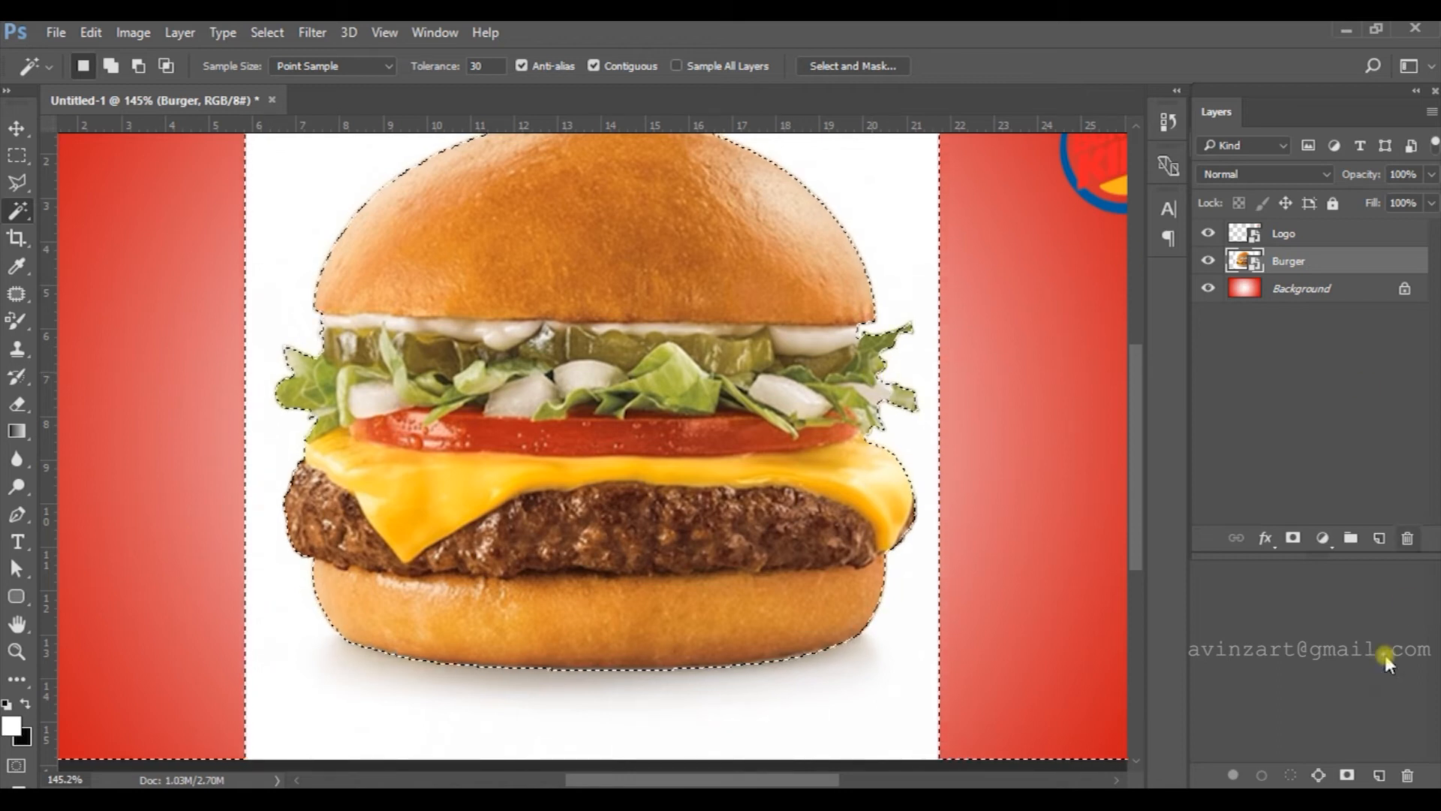
pyautogui.click(1295, 538)
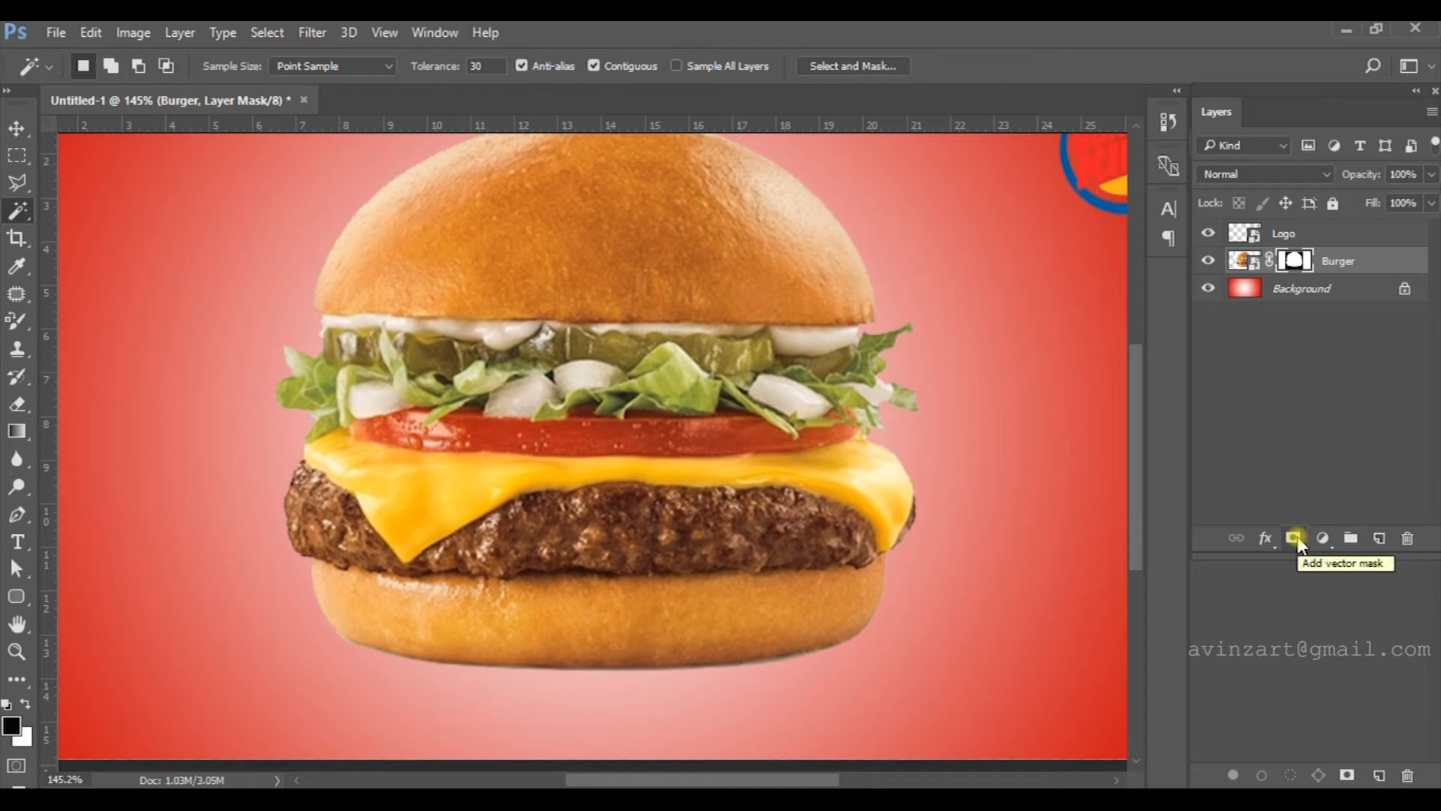
pyautogui.scroll(-2, 735, 467)
pyautogui.scroll(2, 688, 434)
pyautogui.scroll(4, 886, 301)
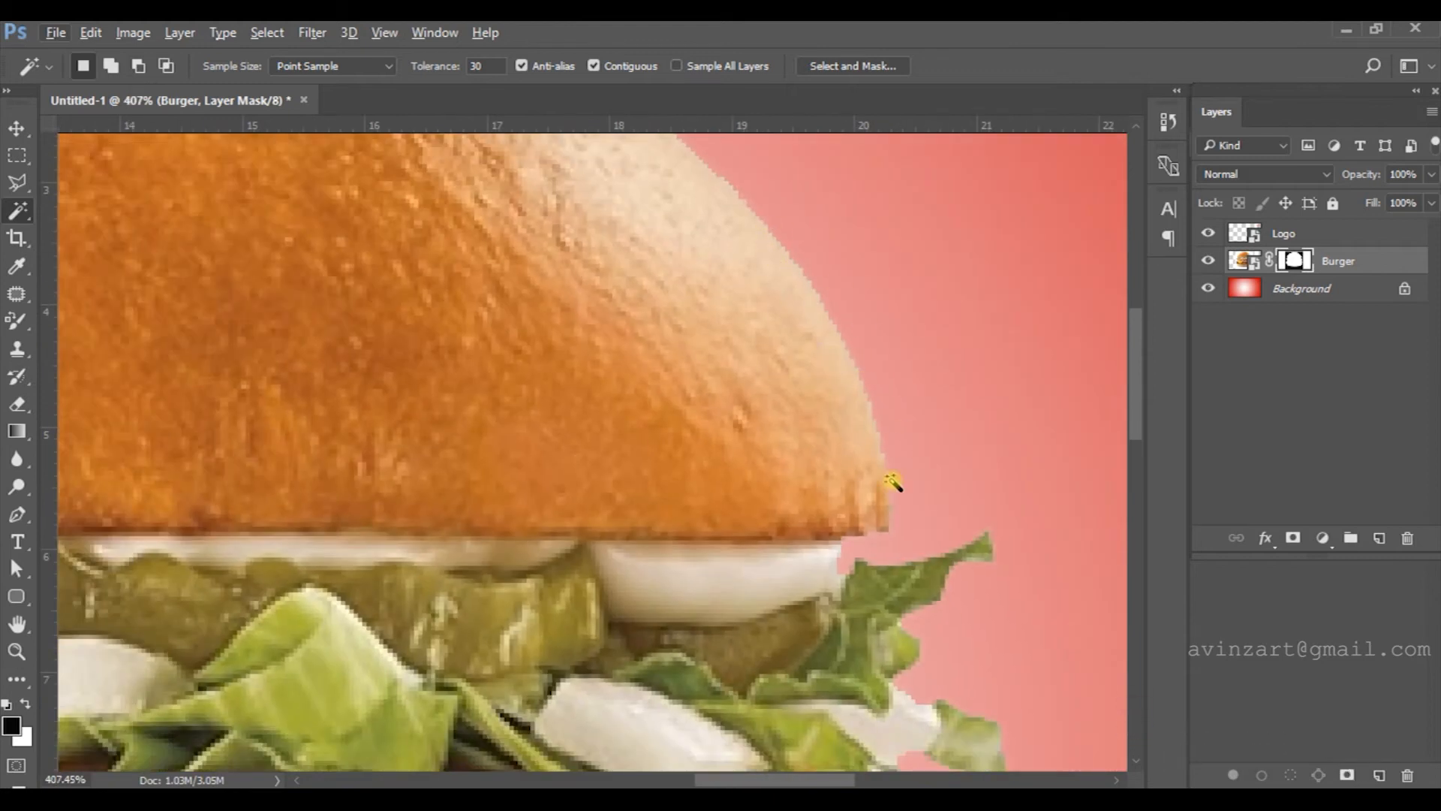
pyautogui.hotkey('ctrl', 'alt', 'z')
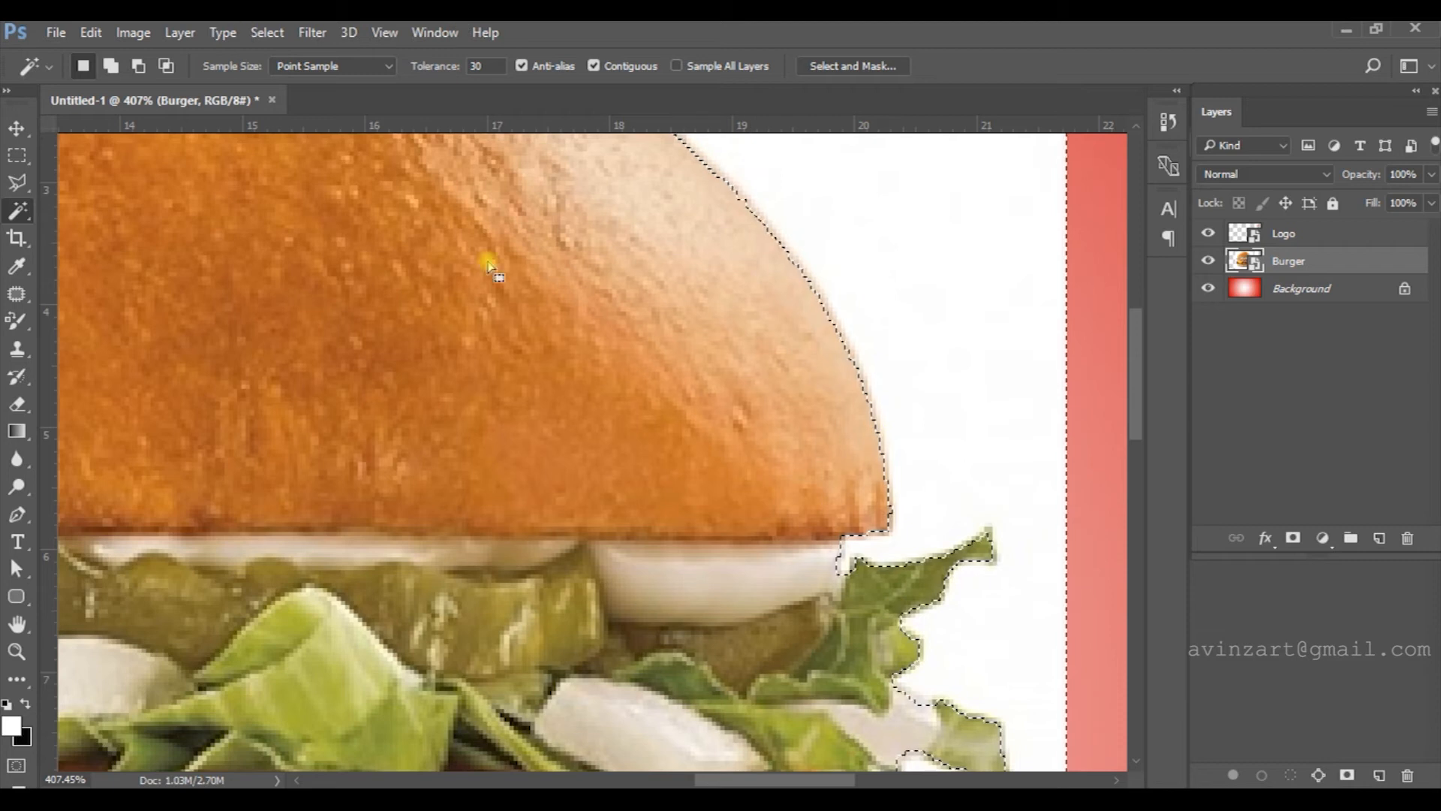
# - Feather the selection by 1 pixel and add it to the Burger layer as a layer mask
pyautogui.click(268, 34)
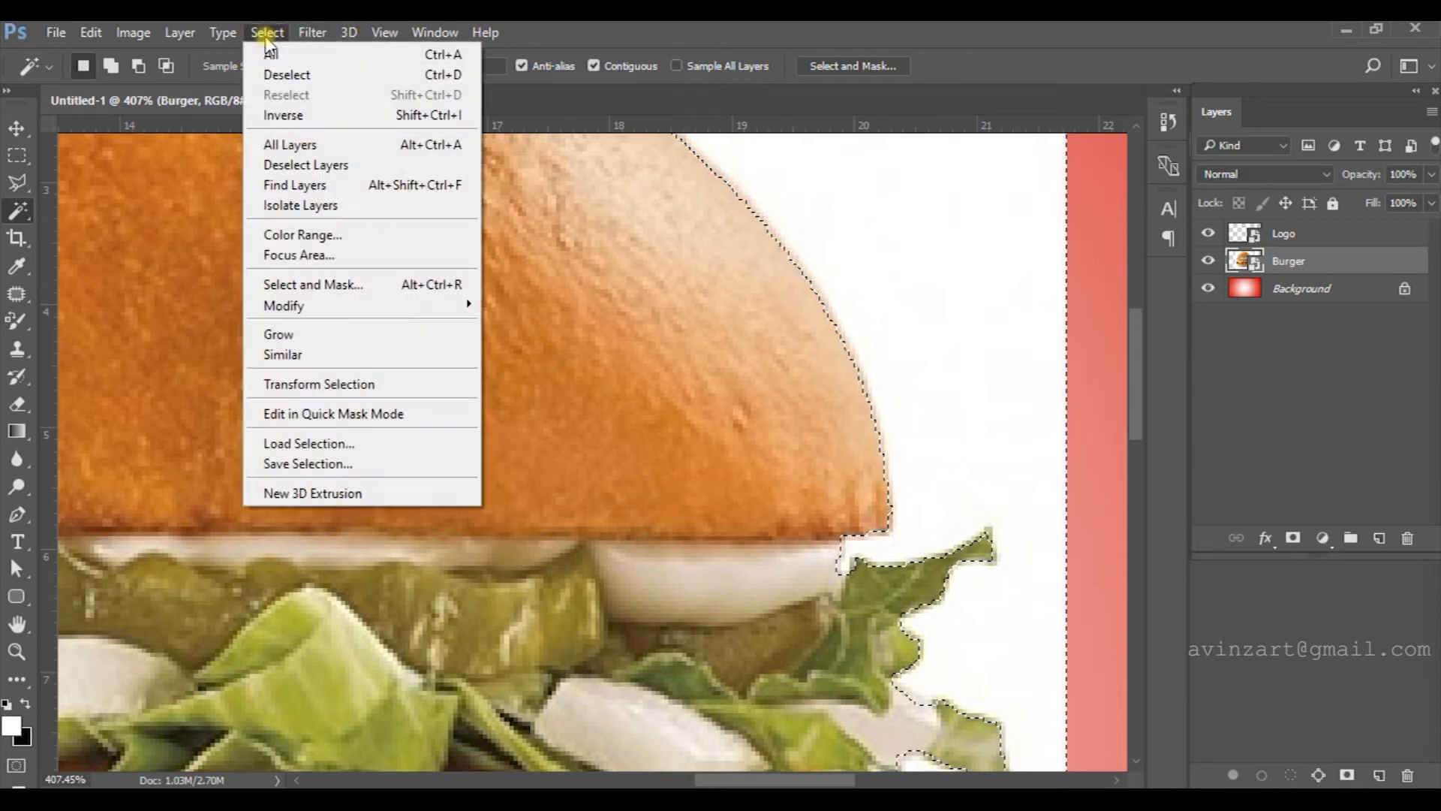
pyautogui.moveTo(405, 305)
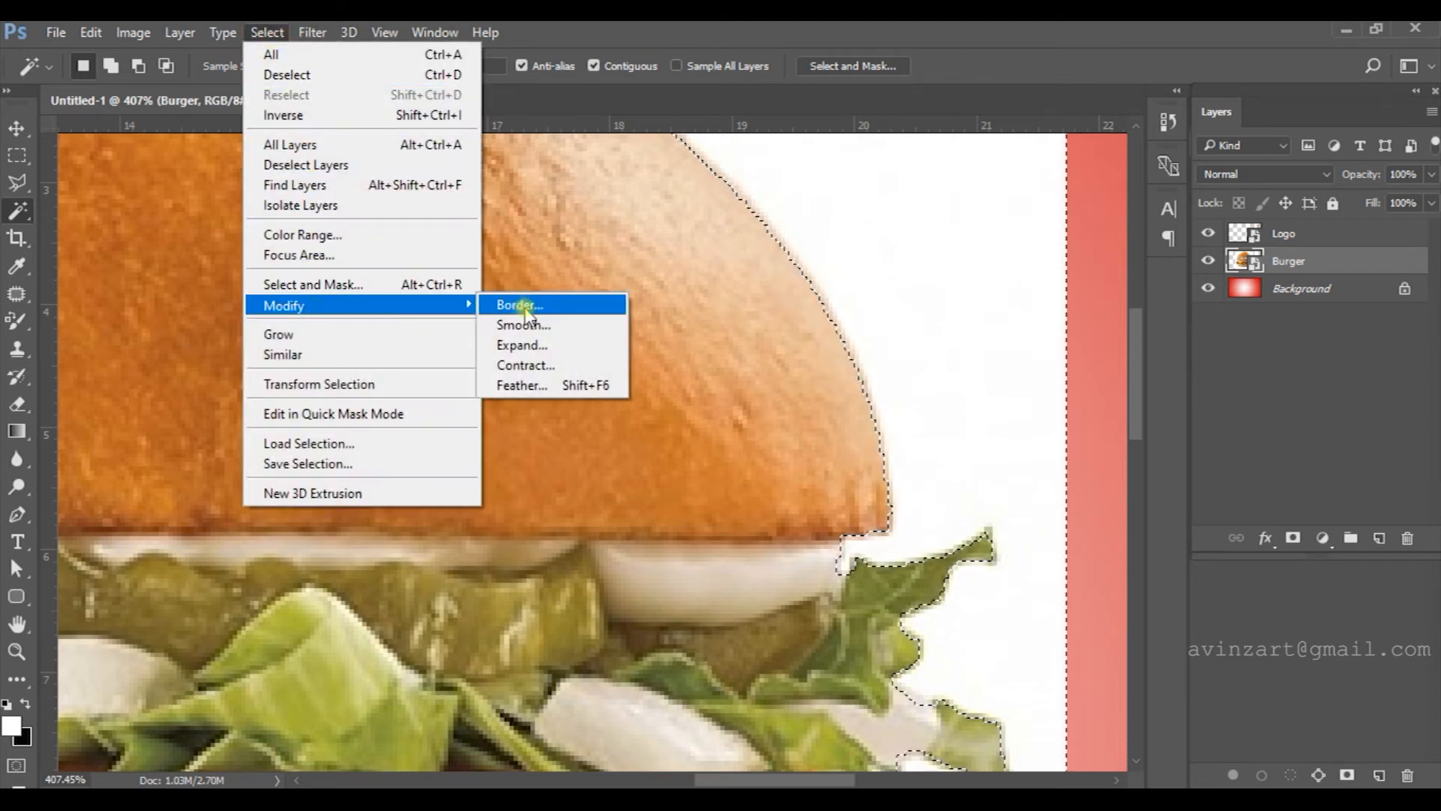
pyautogui.click(538, 384)
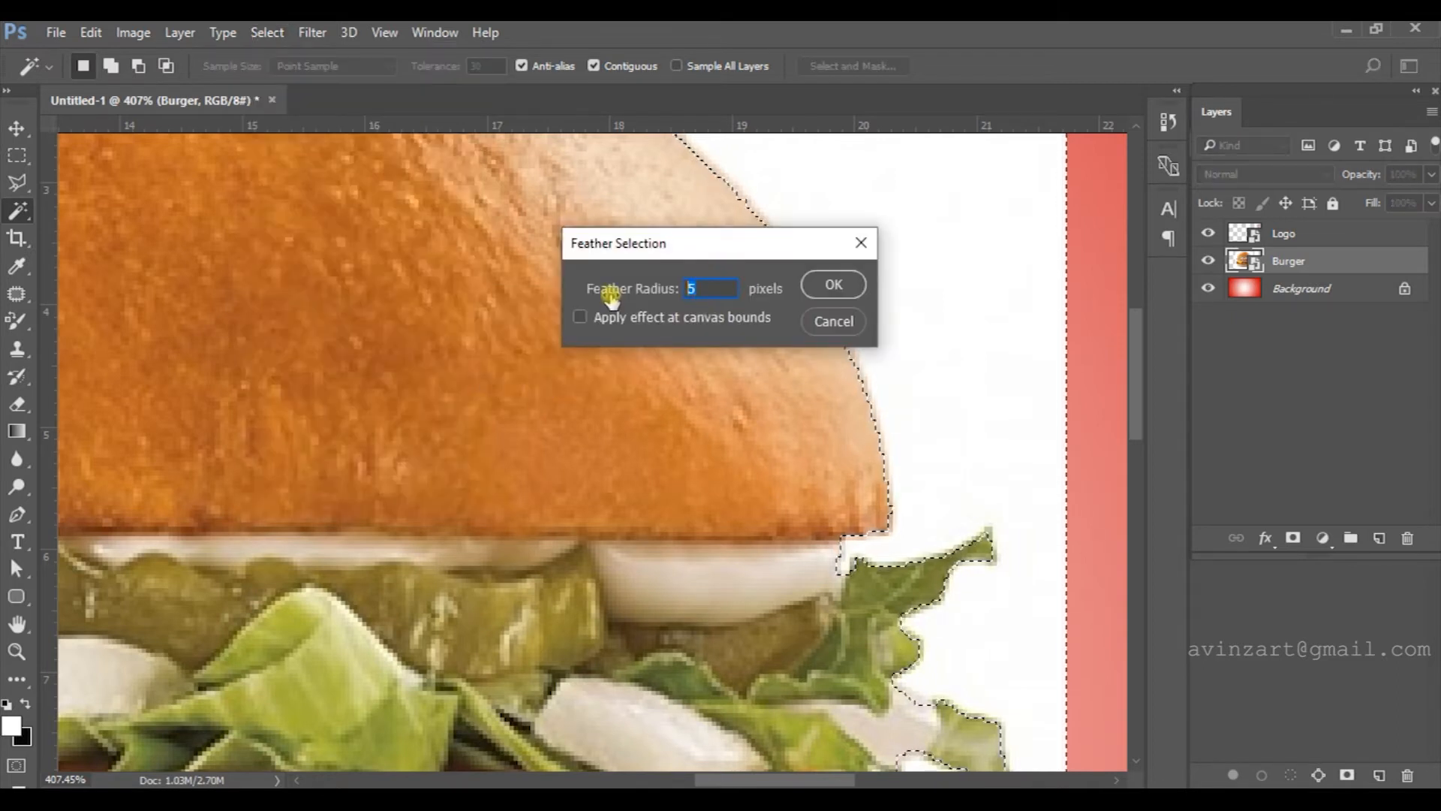
pyautogui.write('1')
pyautogui.press('Return')
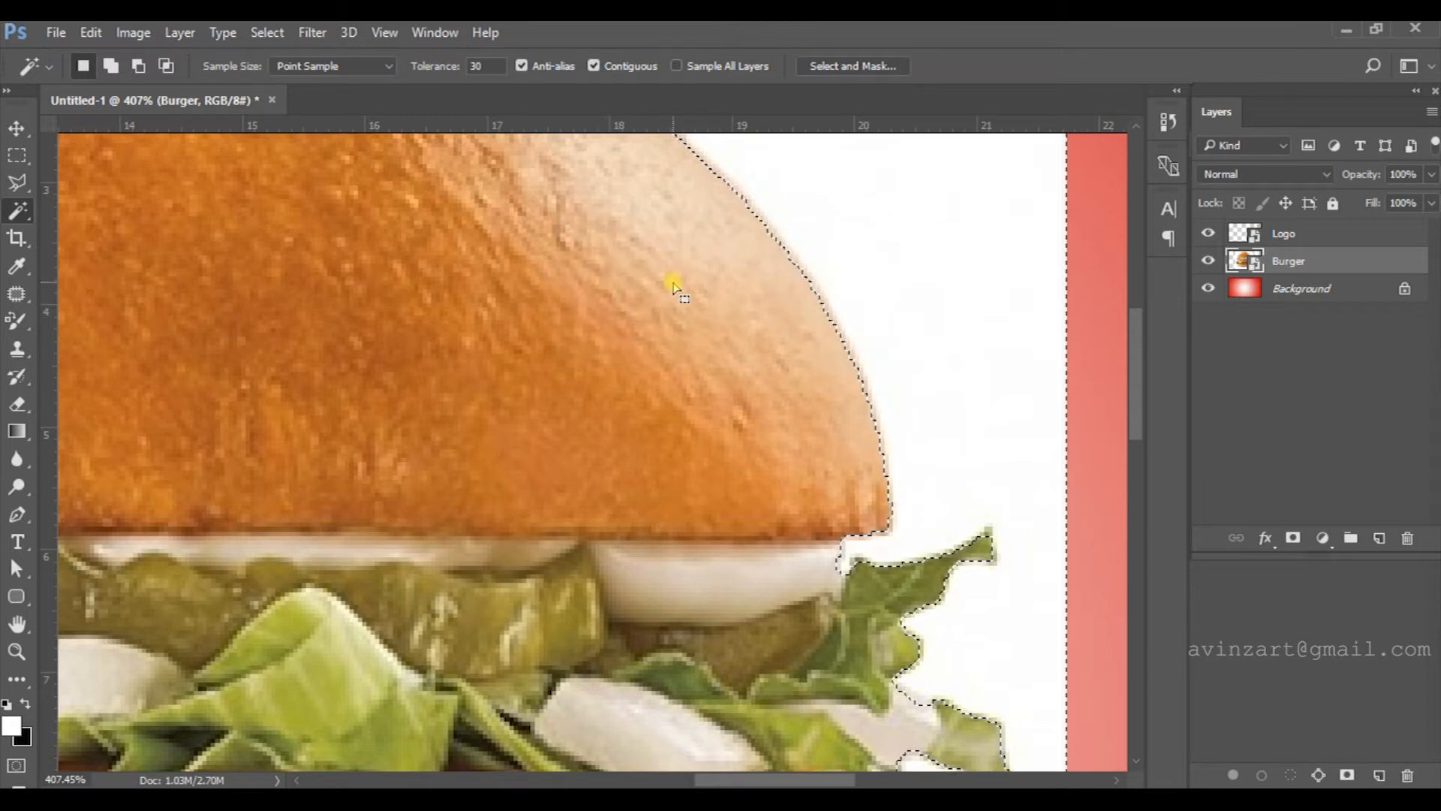
pyautogui.click(1295, 539)
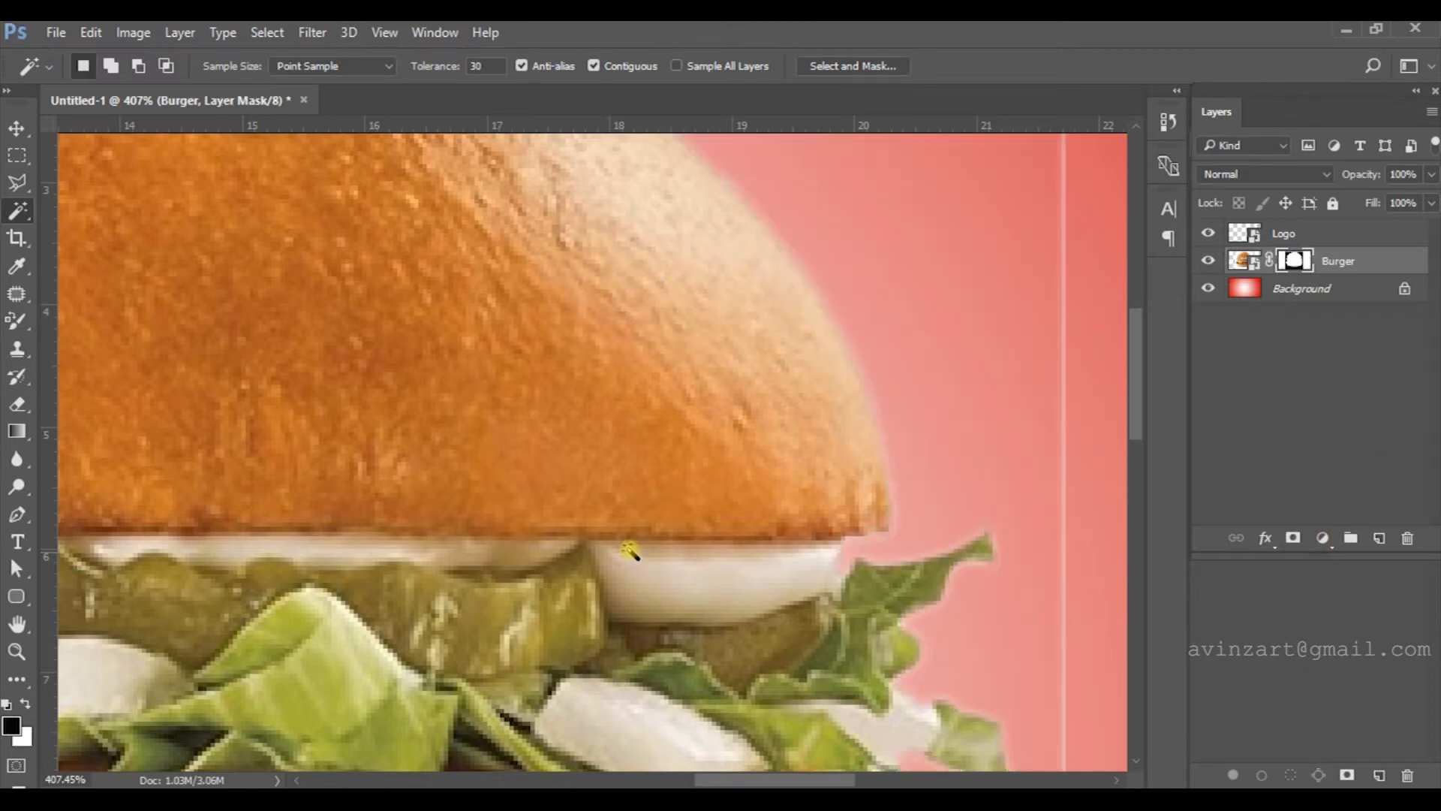
# - Paint black on the Burger layer mask with the Brush tool along the faint frame lines around the burger to hide them
pyautogui.scroll(-6, 888, 466)
pyautogui.scroll(-6, 974, 480)
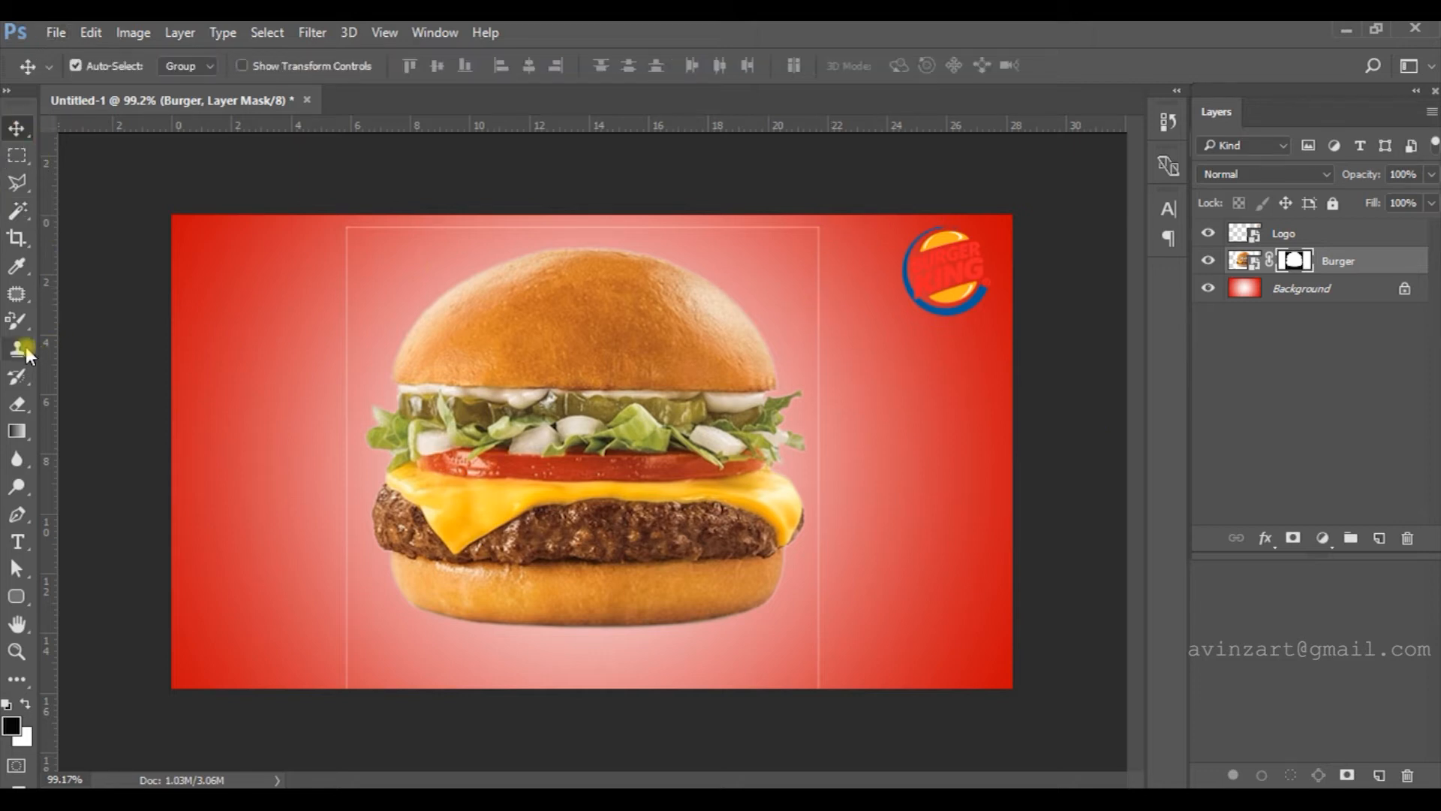
pyautogui.click(16, 321)
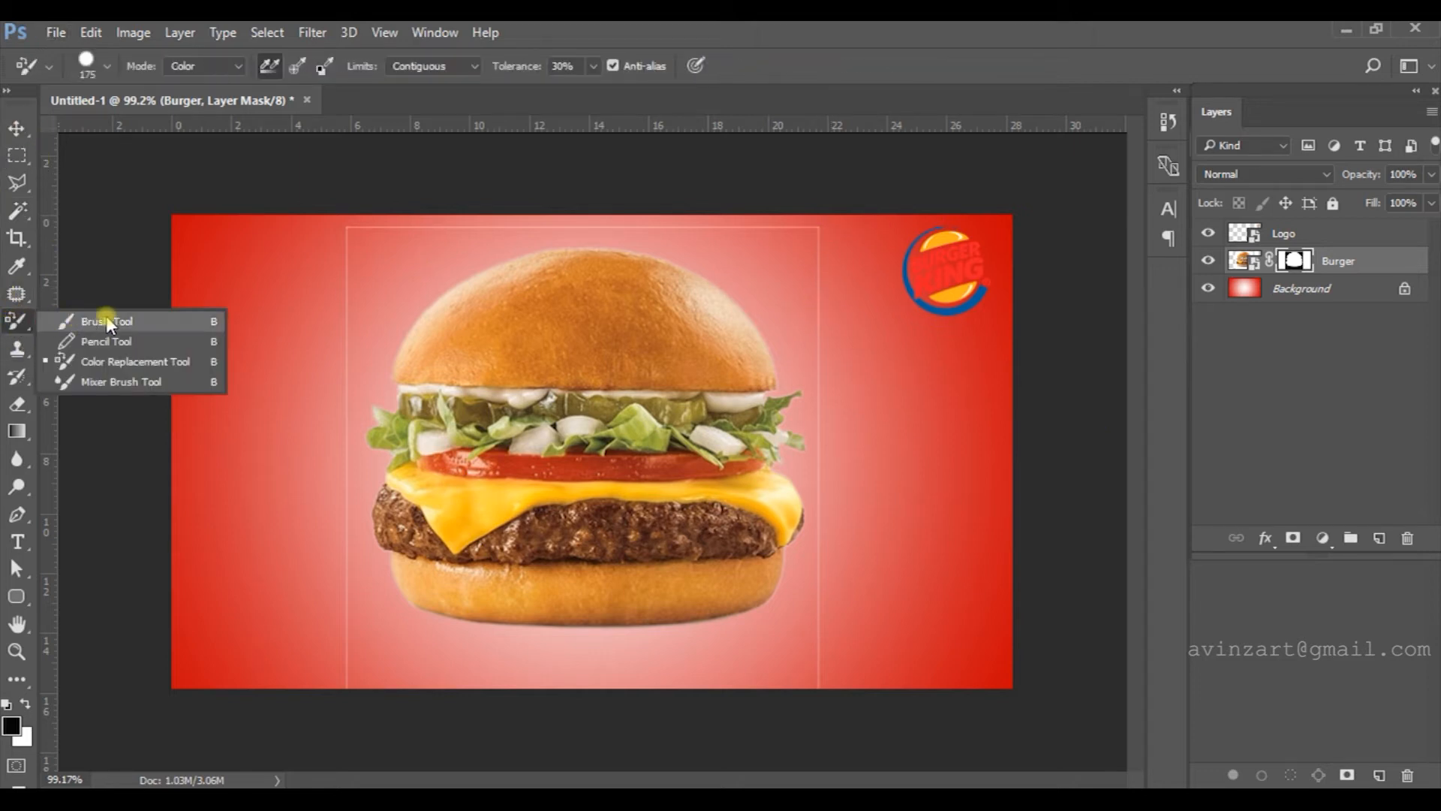
pyautogui.click(147, 321)
pyautogui.moveTo(349, 223); pyautogui.dragTo(343, 442)
pyautogui.moveTo(342, 601); pyautogui.dragTo(347, 717)
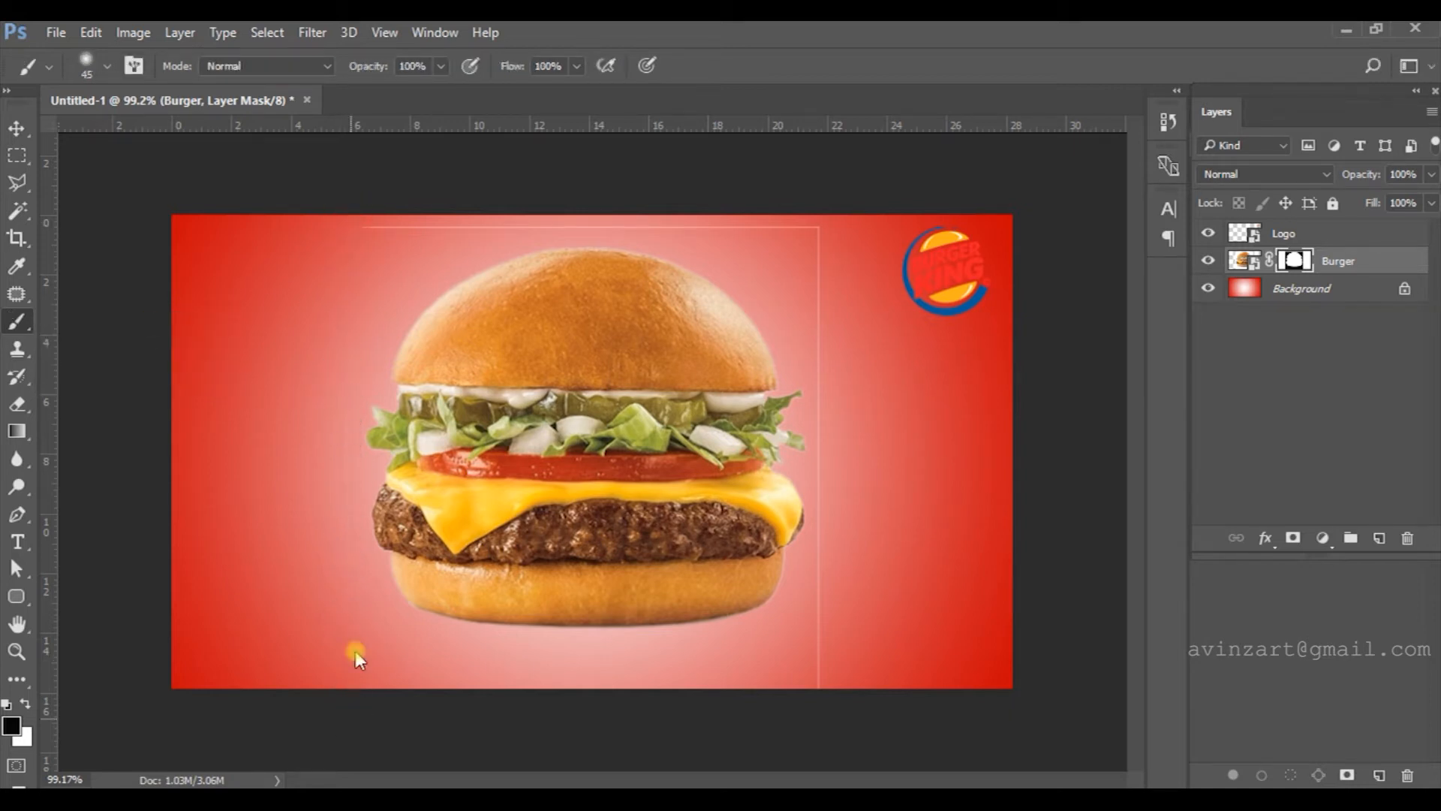
pyautogui.moveTo(338, 226)
pyautogui.mouseDown()
pyautogui.moveTo(832, 230)
pyautogui.moveTo(832, 250)
pyautogui.moveTo(820, 217)
pyautogui.moveTo(831, 701)
pyautogui.mouseUp()
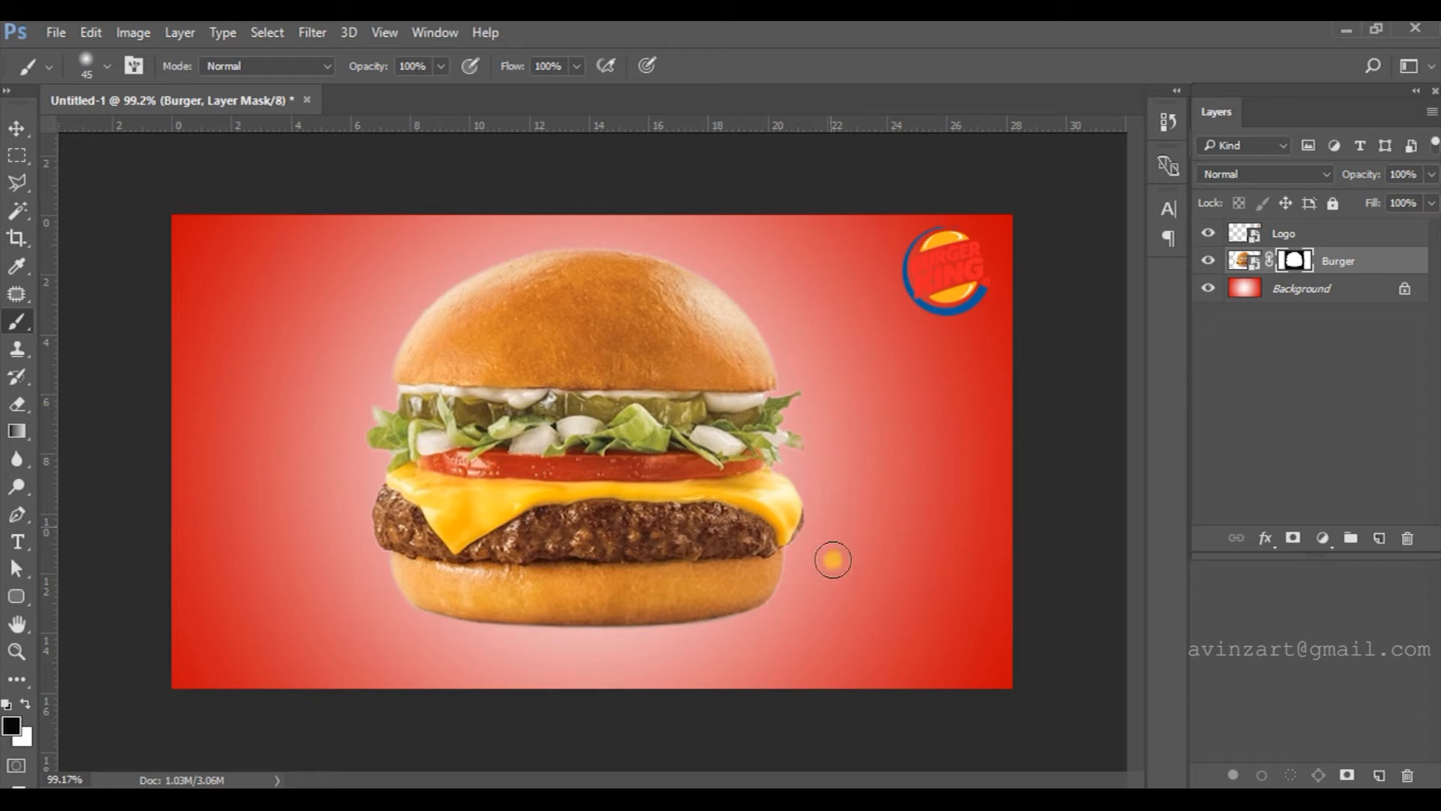
# - Try hiding the burger's outer right edge with black on the mask and restoring it with white, and undo both strokes
pyautogui.moveTo(763, 331); pyautogui.dragTo(801, 594)
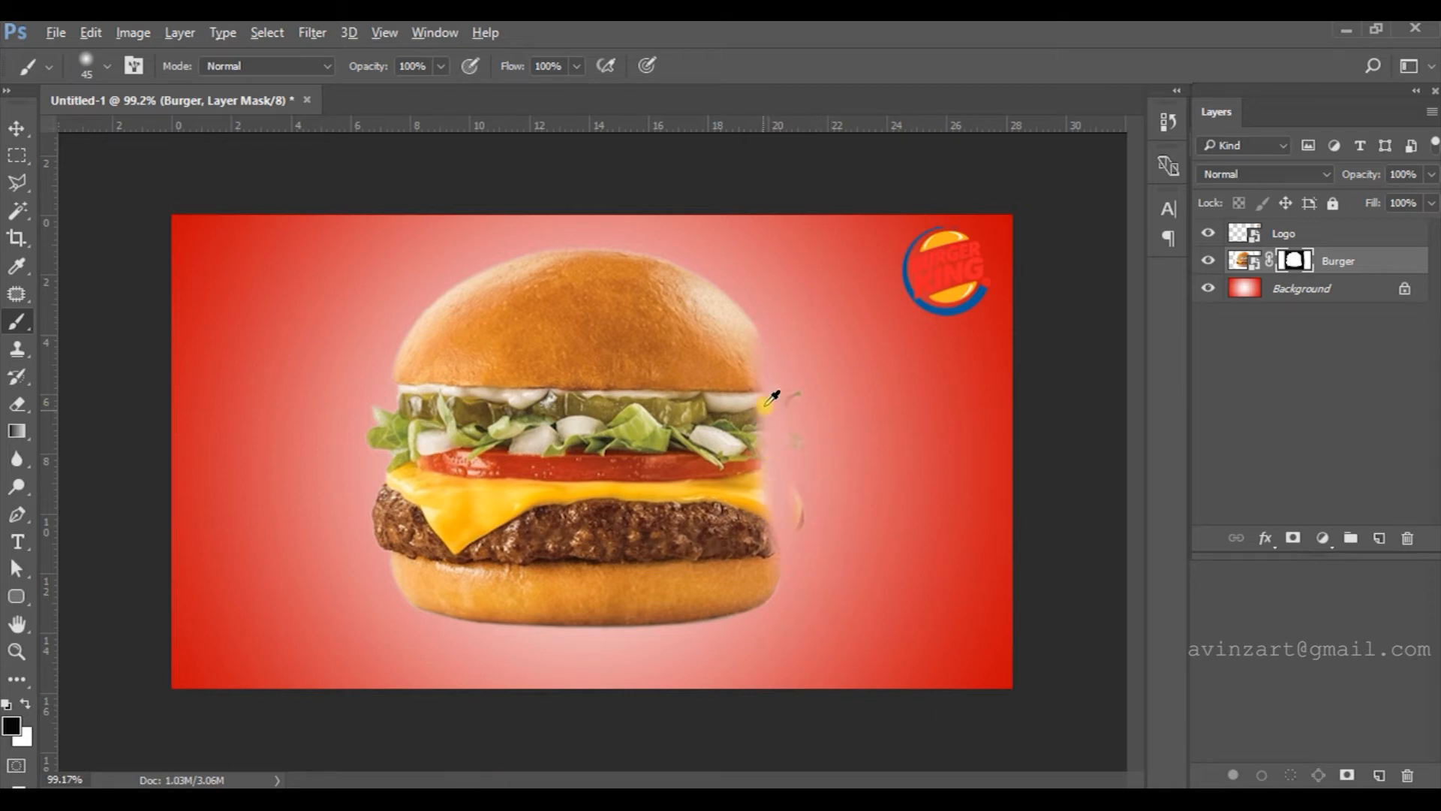
pyautogui.scroll(2, 746, 428)
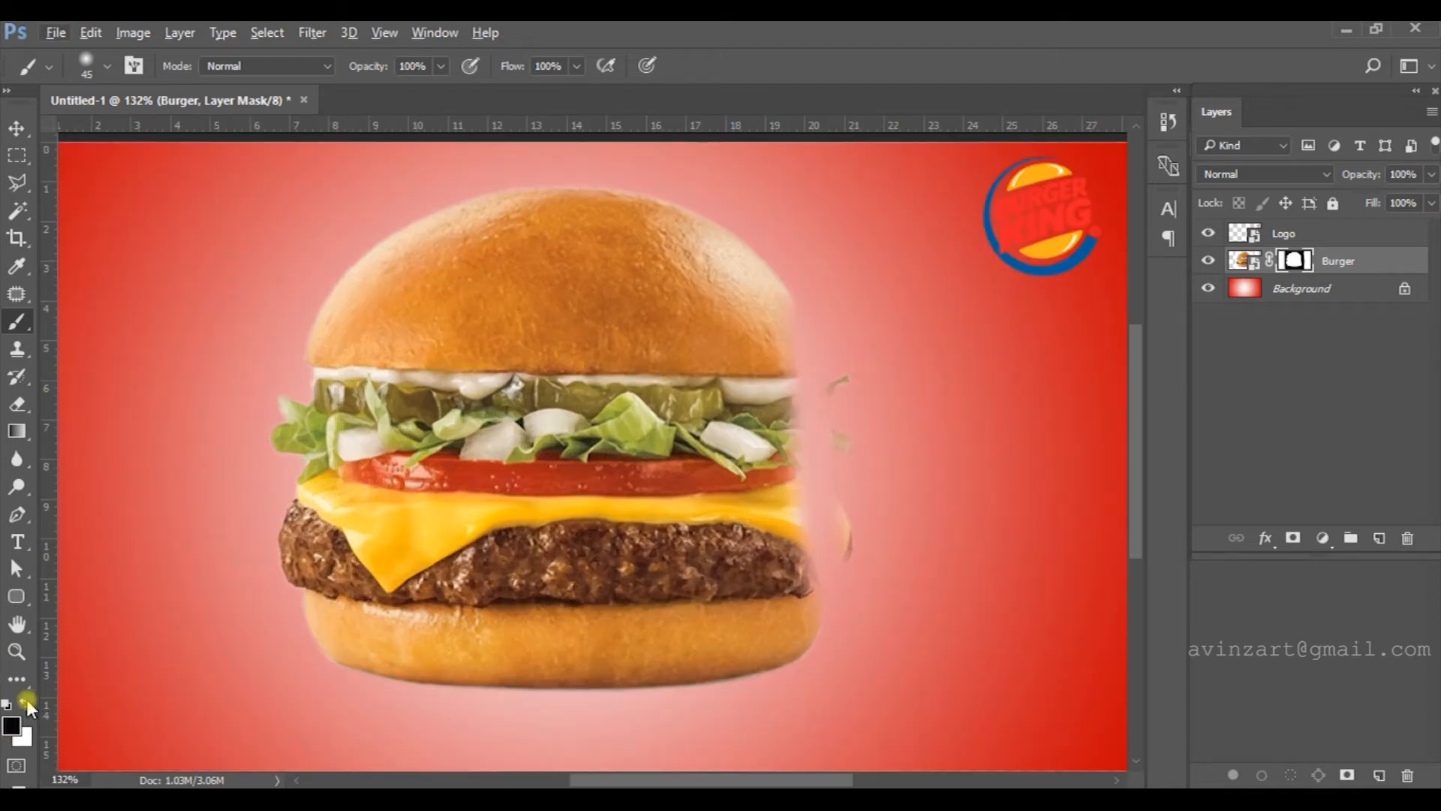
pyautogui.moveTo(781, 325)
pyautogui.mouseDown()
pyautogui.moveTo(826, 393)
pyautogui.moveTo(820, 380)
pyautogui.moveTo(820, 611)
pyautogui.moveTo(572, 686)
pyautogui.mouseUp()
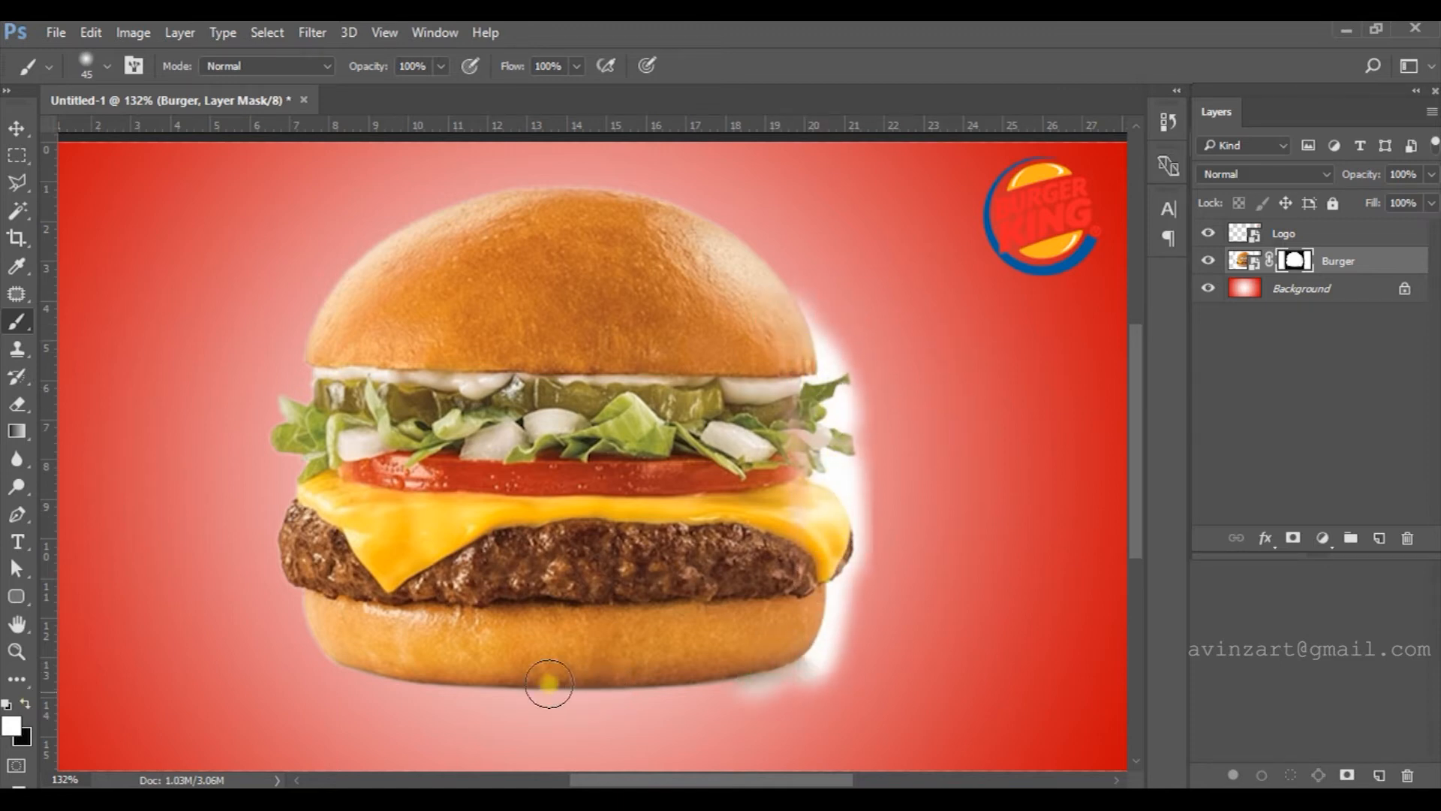
pyautogui.hotkey('ctrl', 'alt', 'z')
pyautogui.hotkey('ctrl', 'alt', 'z')
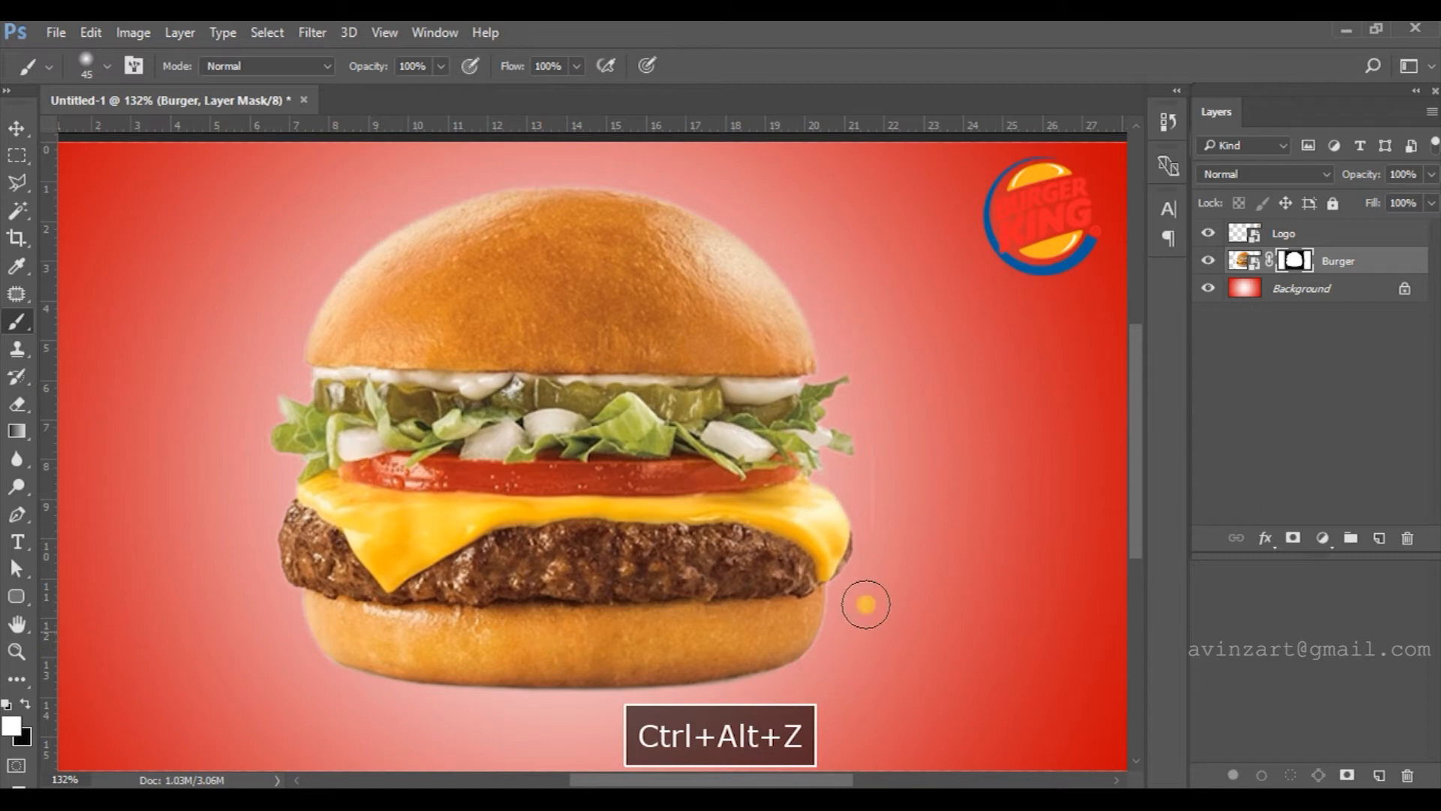
pyautogui.press('x')
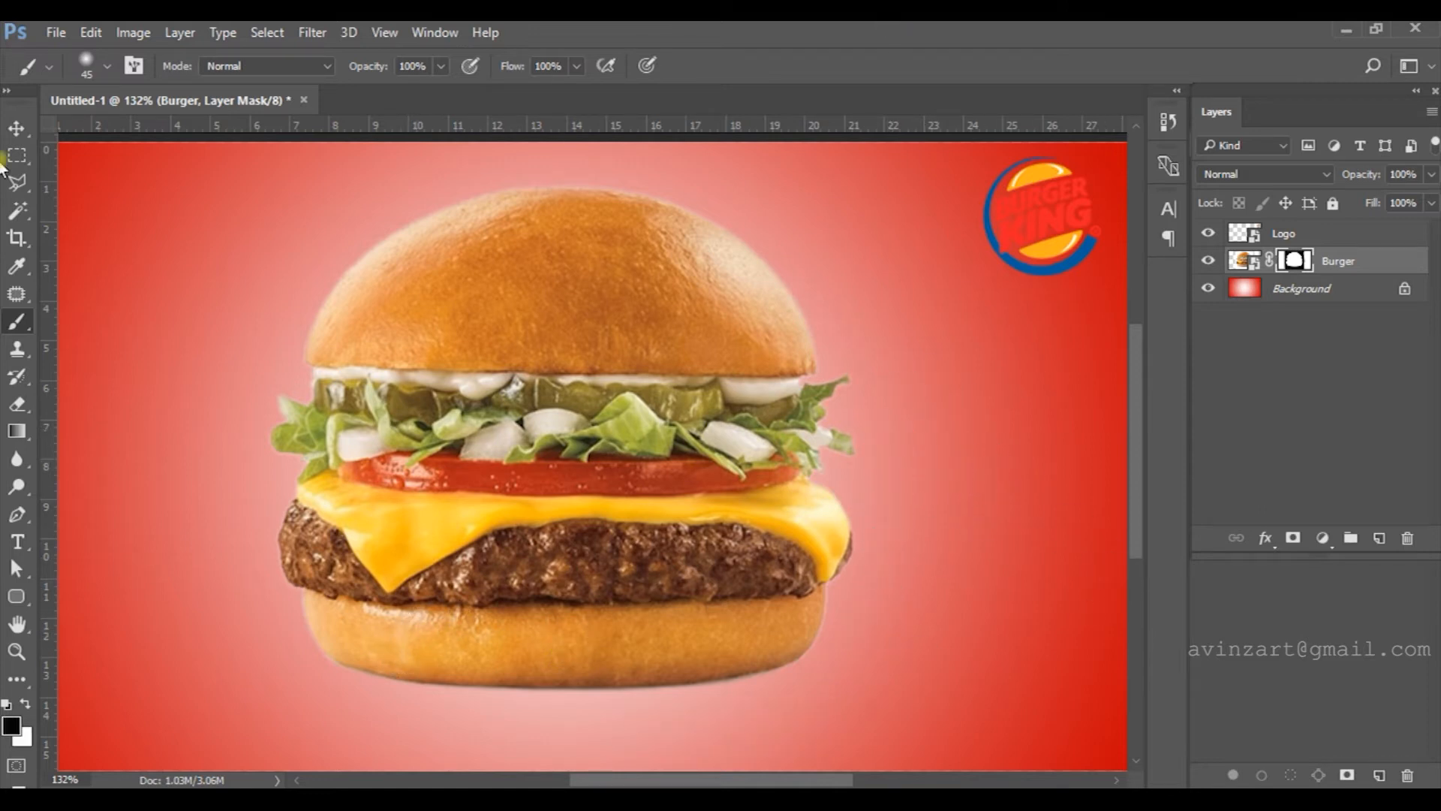
# - Select the Background layer and change the gradient's white colour stop to a very dark red, keeping the red end stop
pyautogui.click(18, 128)
pyautogui.scroll(-2, 949, 563)
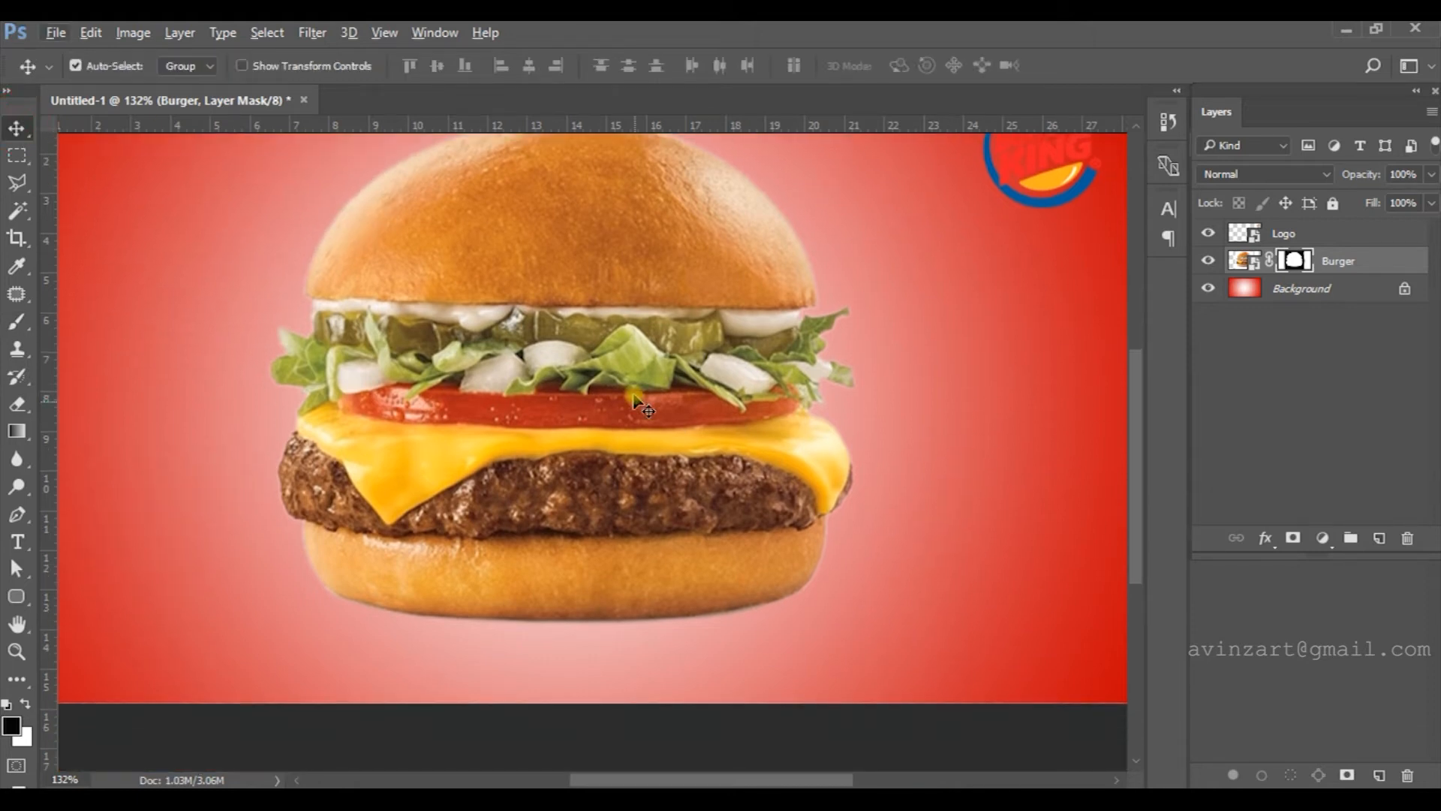
pyautogui.scroll(-5, 826, 480)
pyautogui.click(820, 471)
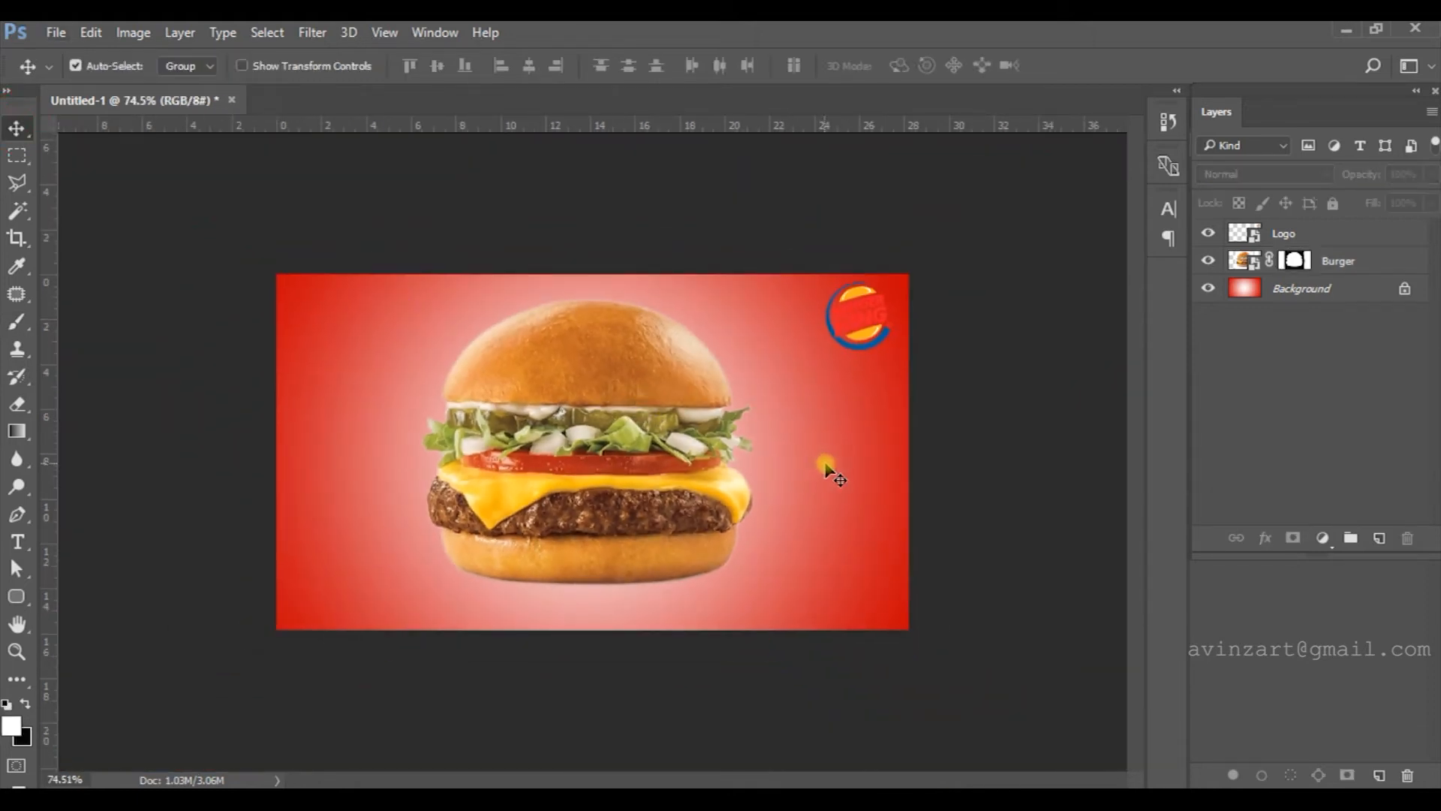
pyautogui.click(1312, 287)
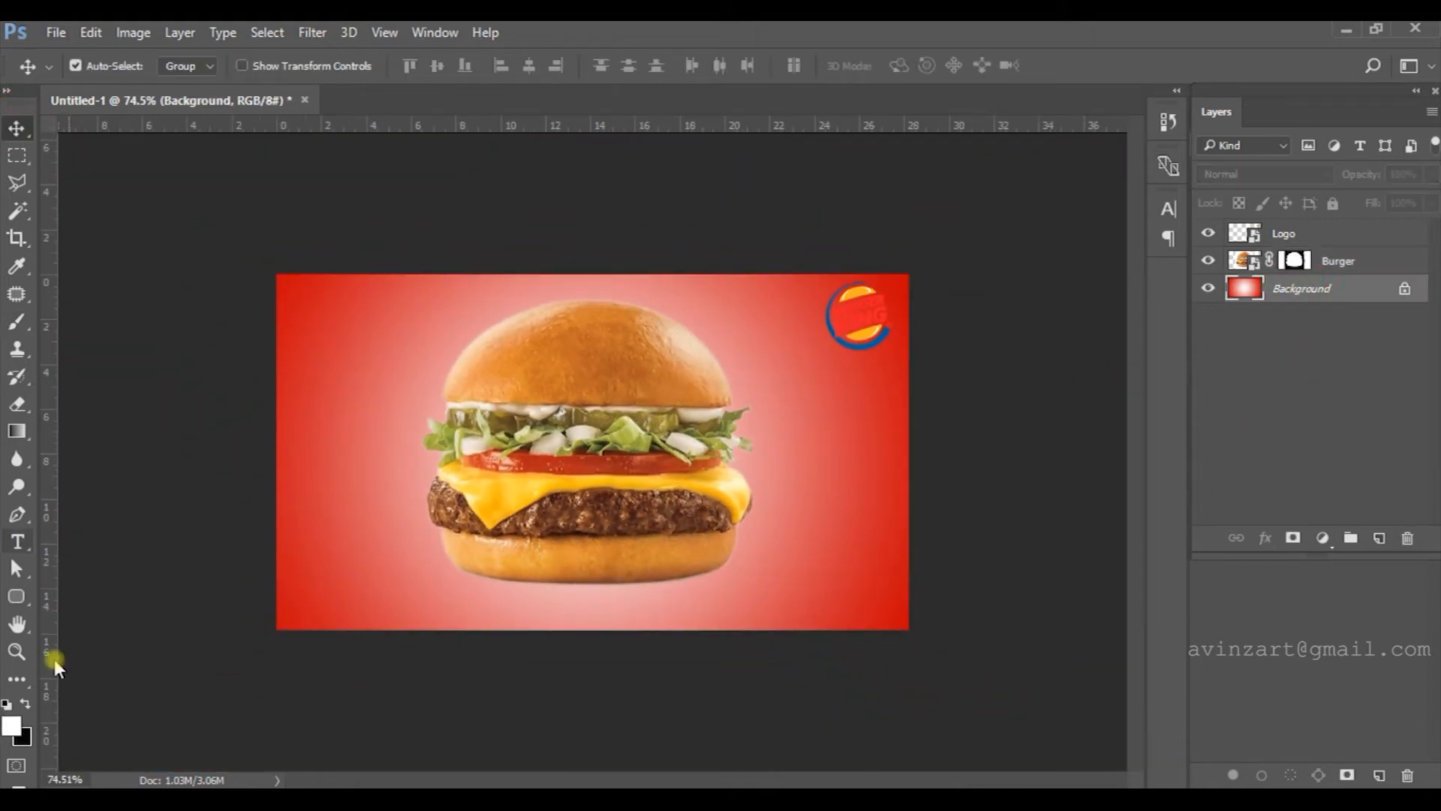
pyautogui.click(18, 432)
pyautogui.click(135, 61)
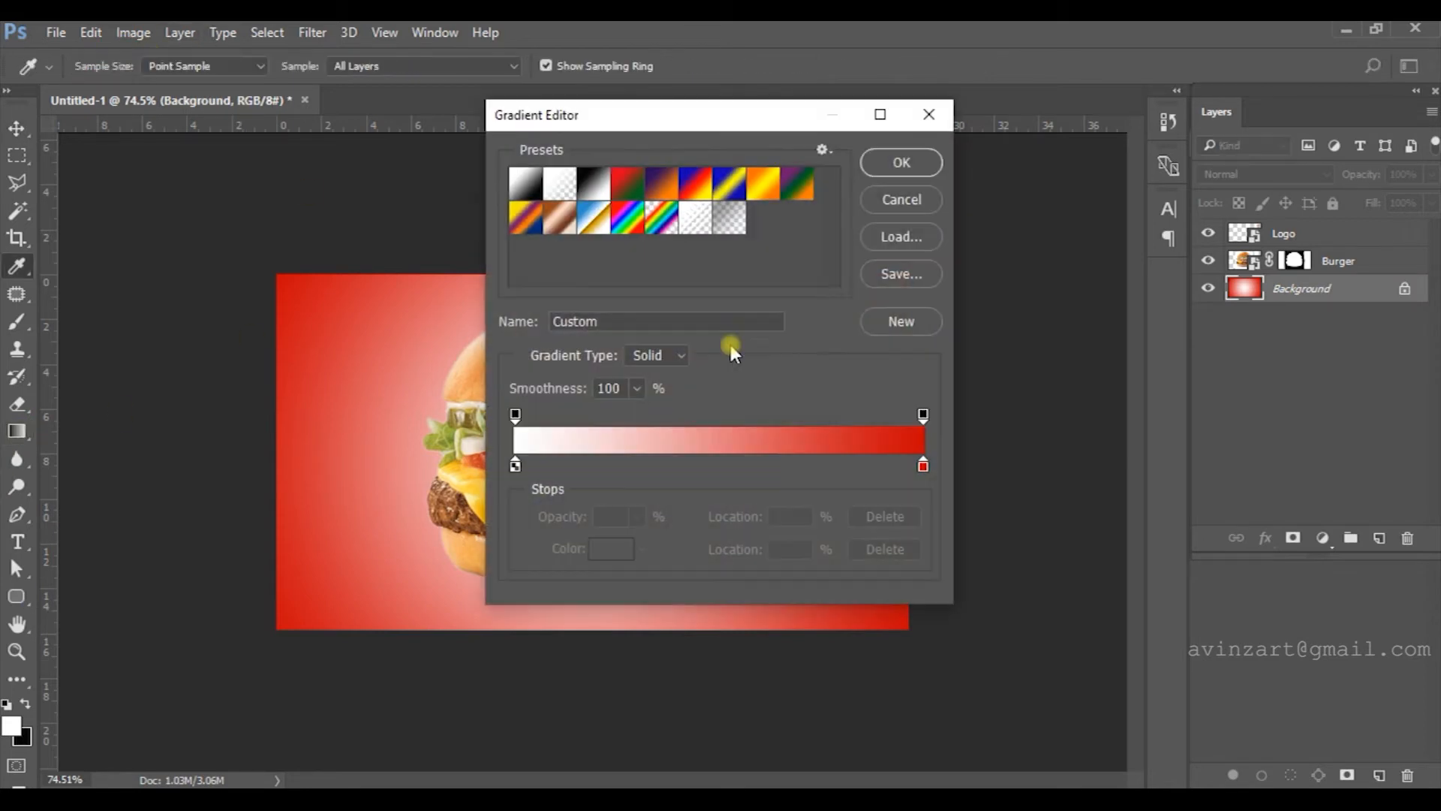
pyautogui.doubleClick(515, 467)
pyautogui.moveTo(862, 541); pyautogui.dragTo(983, 566)
pyautogui.click(1182, 316)
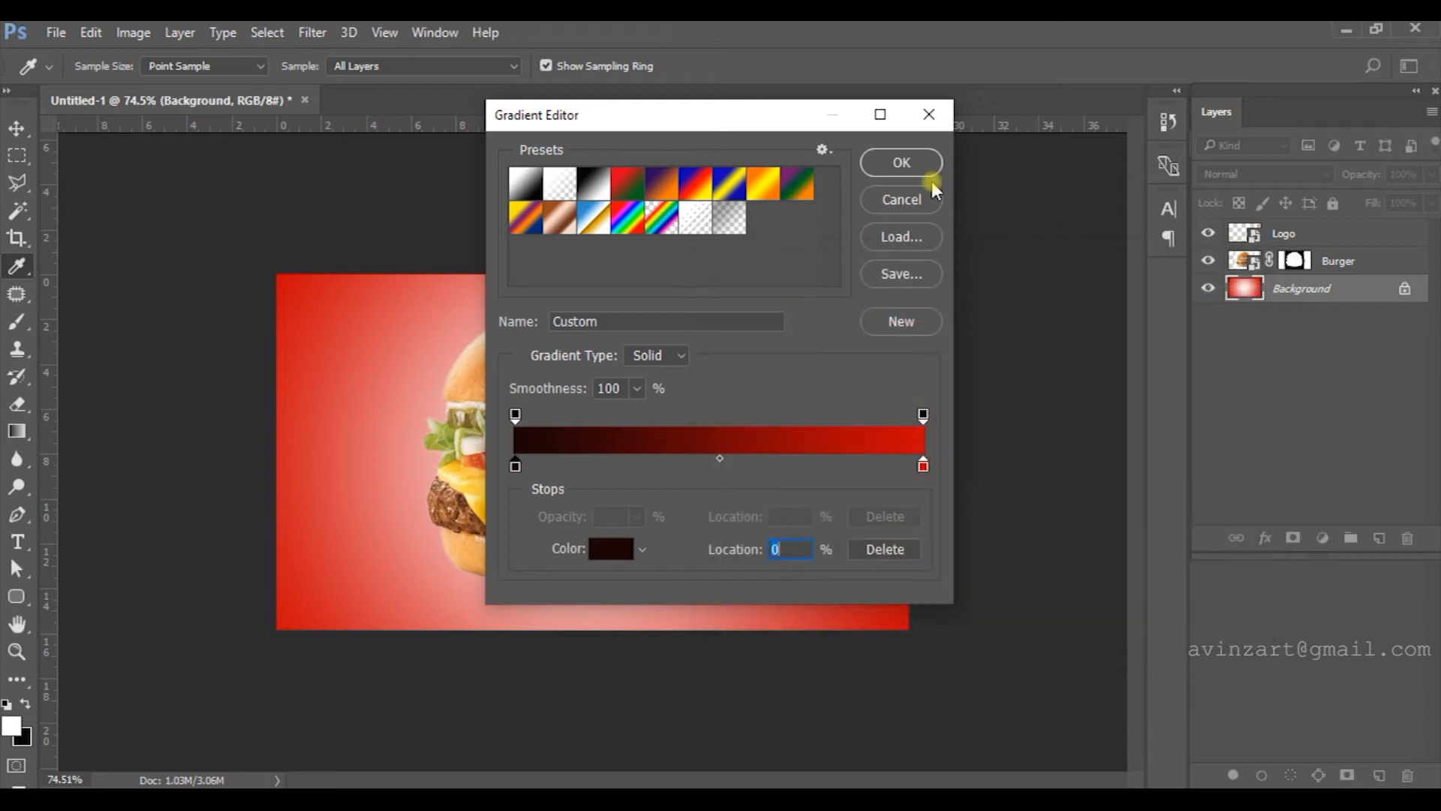
pyautogui.click(910, 162)
# - Fill the Background layer with the radial gradient reversed, drawn from the canvas centre to its lower-right corner
pyautogui.moveTo(603, 446); pyautogui.dragTo(928, 640)
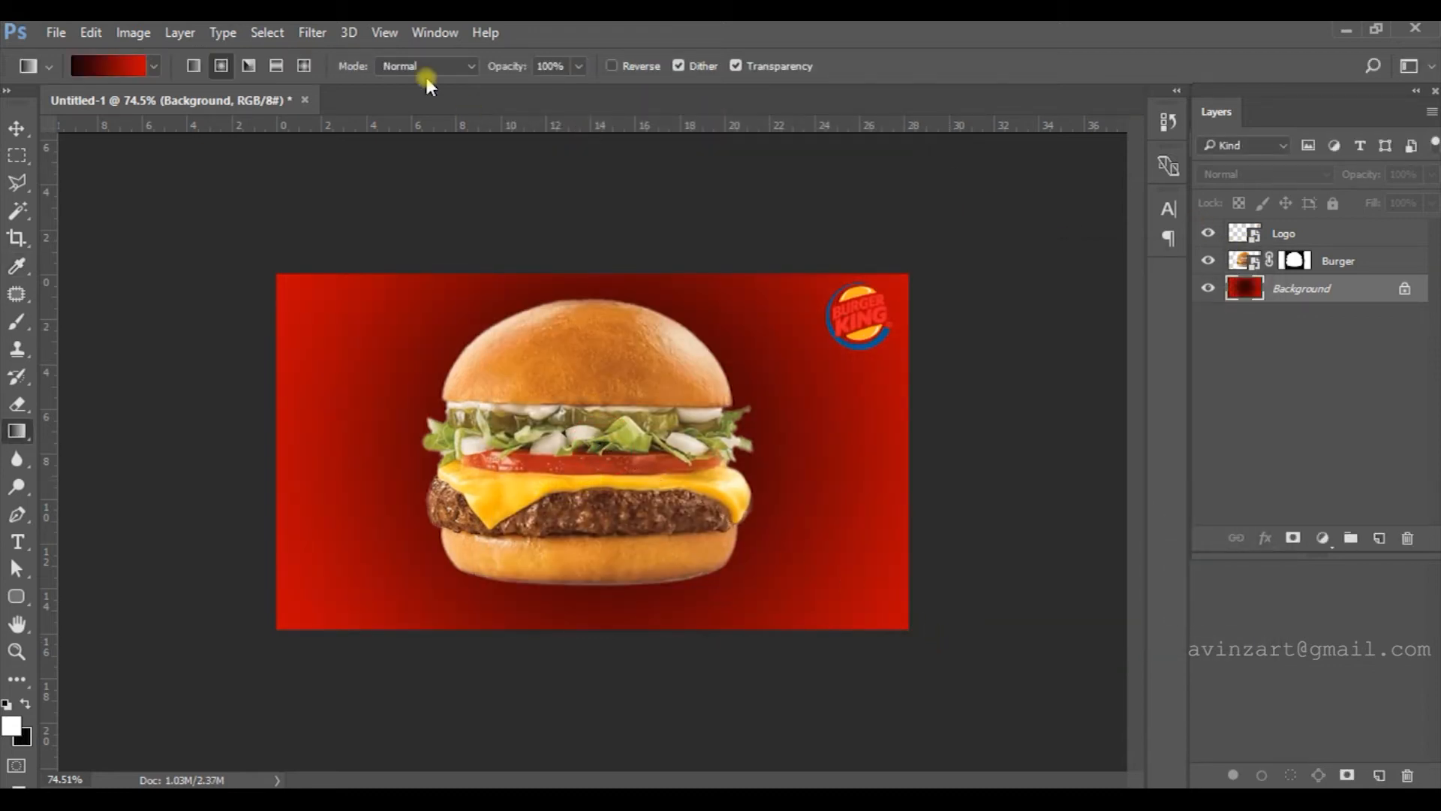
pyautogui.click(615, 66)
pyautogui.moveTo(593, 474); pyautogui.dragTo(915, 628)
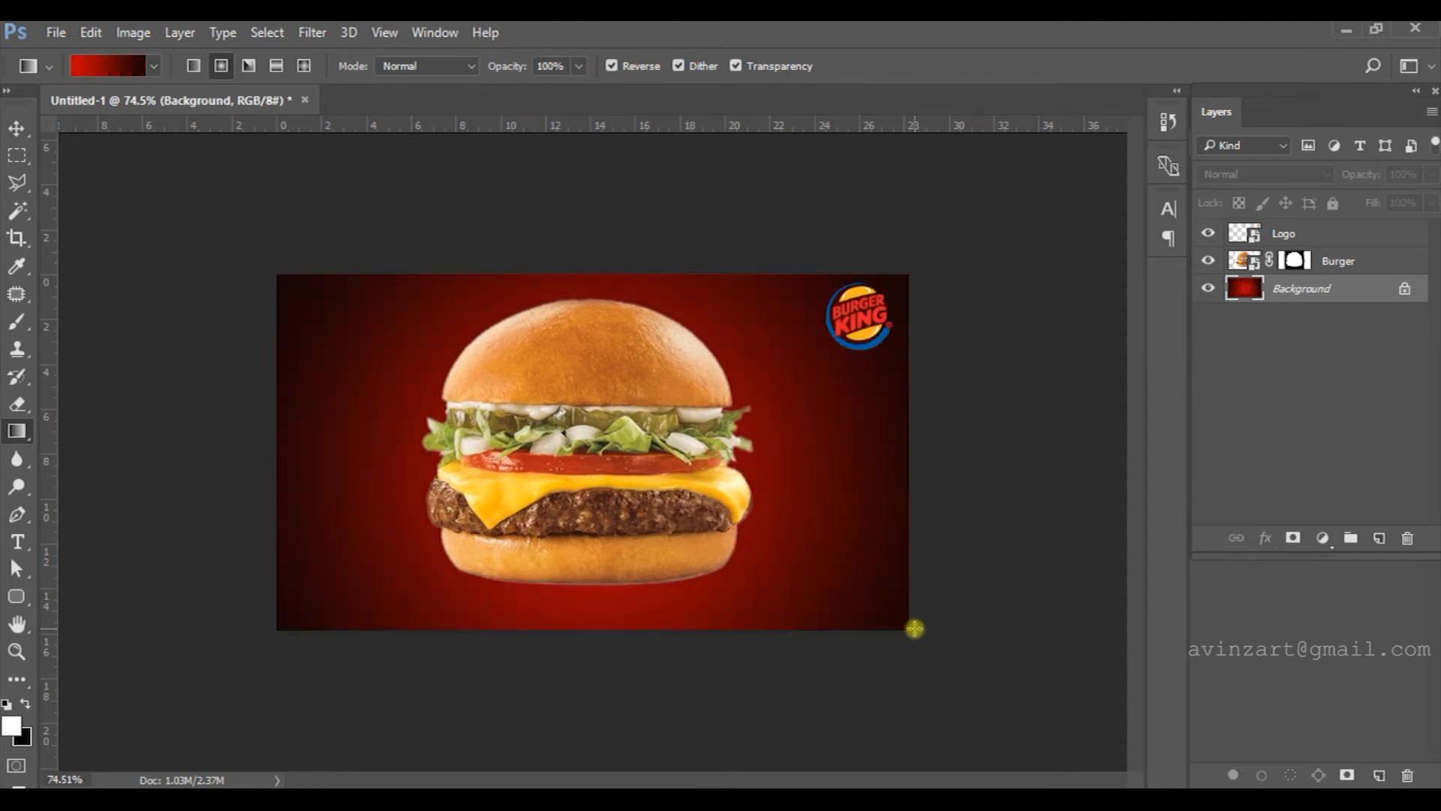
# - Try to move and free-transform the Burger layer, and undo the move
pyautogui.click(10, 132)
pyautogui.click(264, 238)
pyautogui.moveTo(601, 387)
pyautogui.mouseDown()
pyautogui.moveTo(608, 406)
pyautogui.moveTo(668, 368)
pyautogui.moveTo(629, 403)
pyautogui.moveTo(611, 389)
pyautogui.mouseUp()
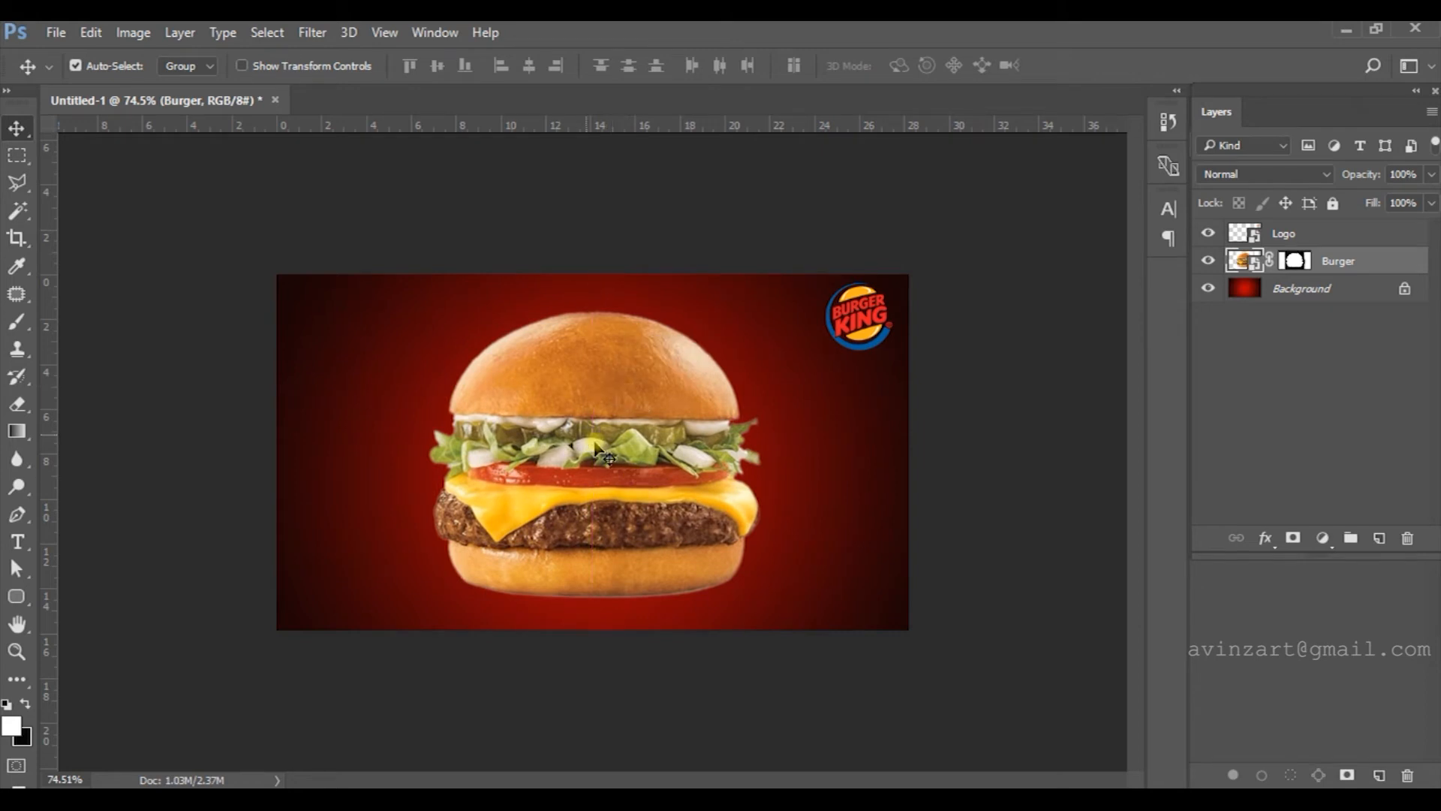
pyautogui.scroll(2, 634, 466)
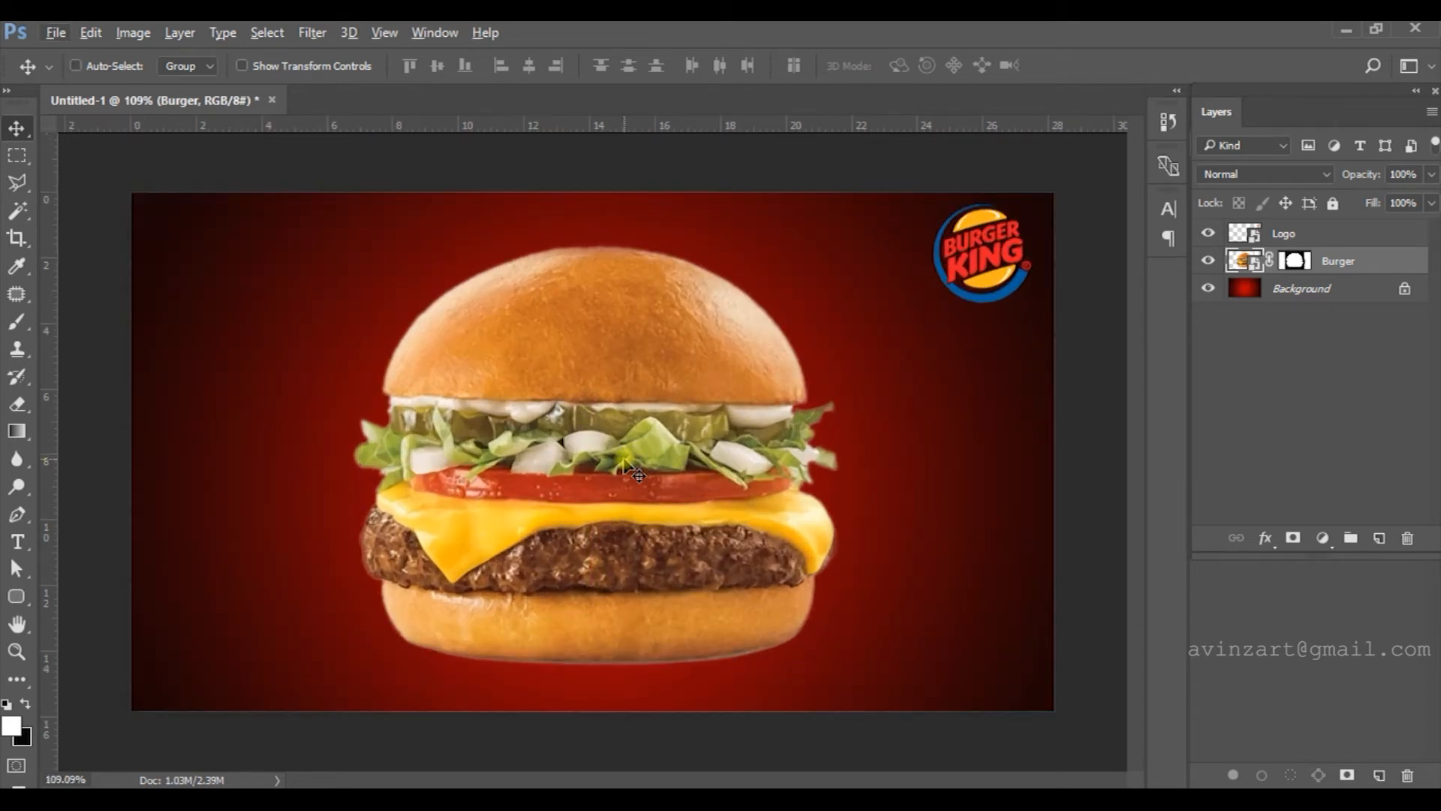
pyautogui.hotkey('ctrl', 't')
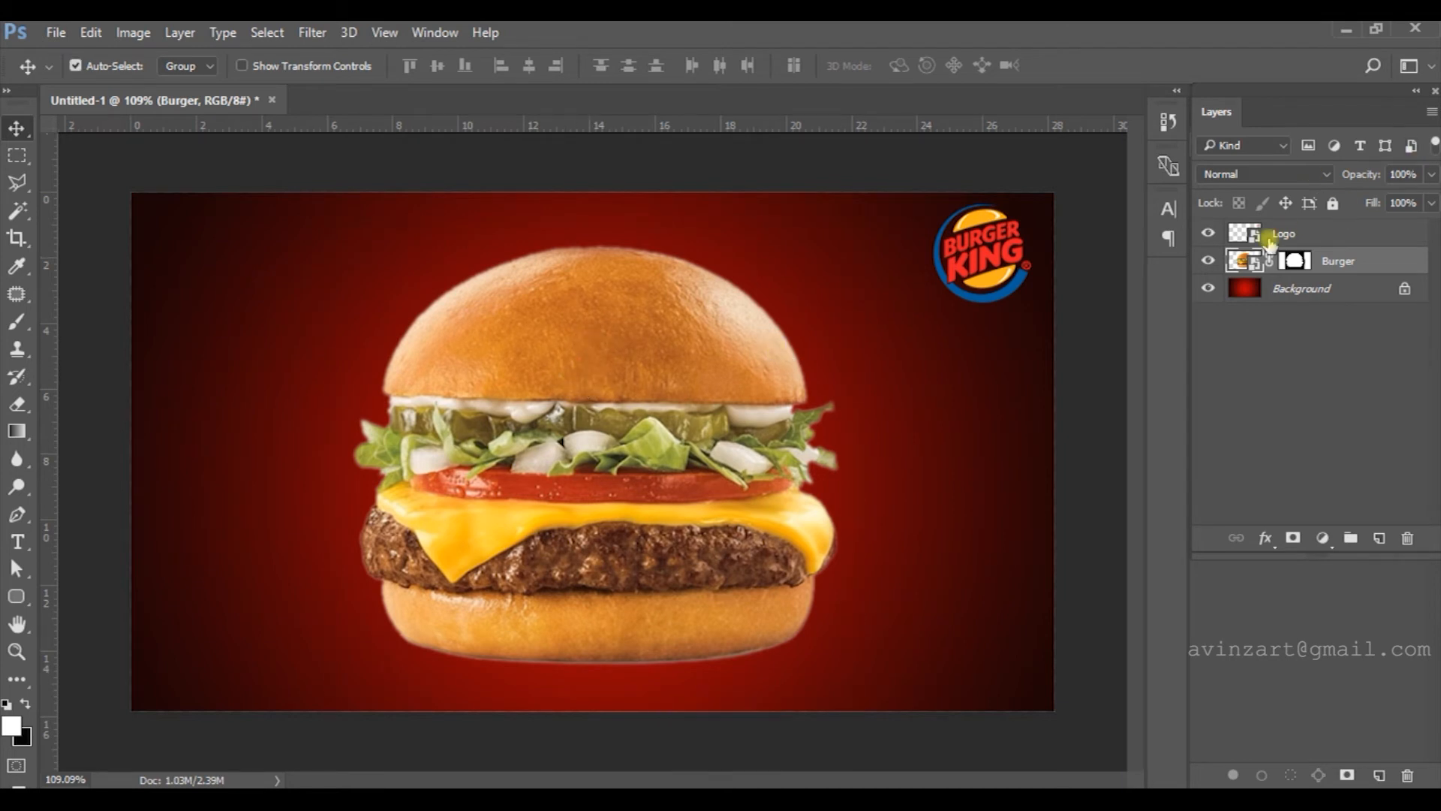
pyautogui.hotkey('ctrl', 't')
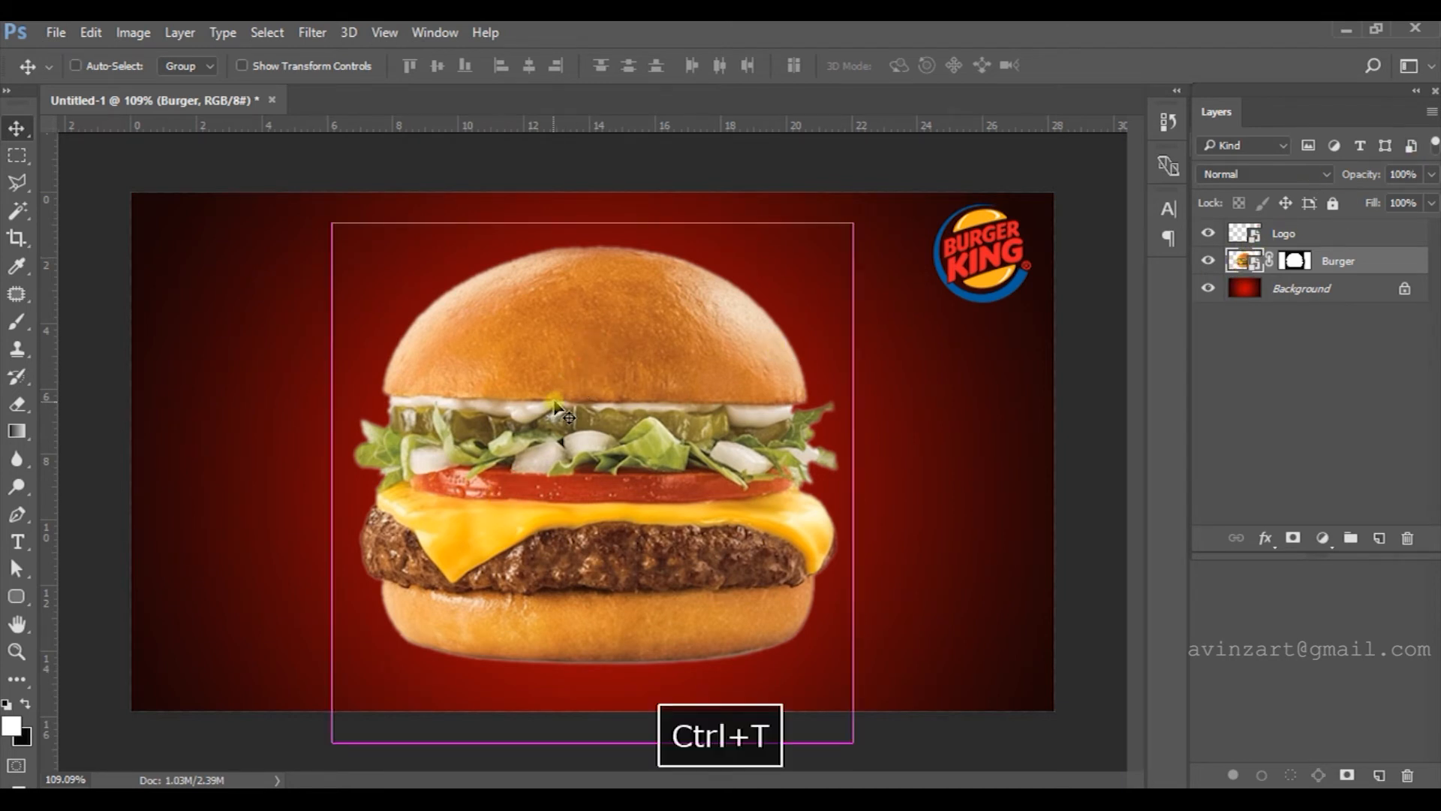
pyautogui.hotkey('ctrl', 't')
pyautogui.moveTo(595, 341); pyautogui.dragTo(562, 322)
pyautogui.hotkey('ctrl', 'z')
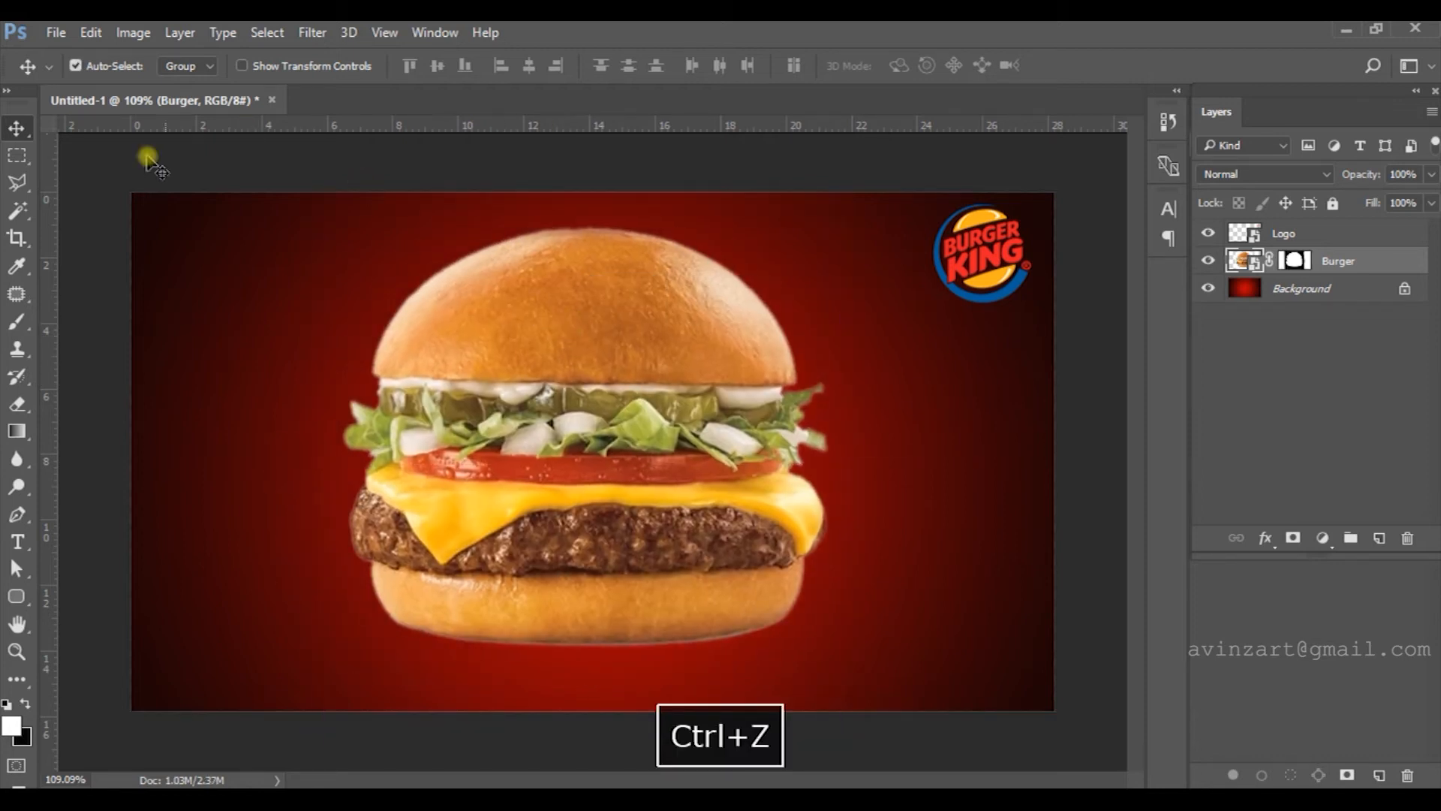
# - Try again to reposition and free-transform the burger, and revert it to its original place on the canvas
pyautogui.rightClick(575, 307)
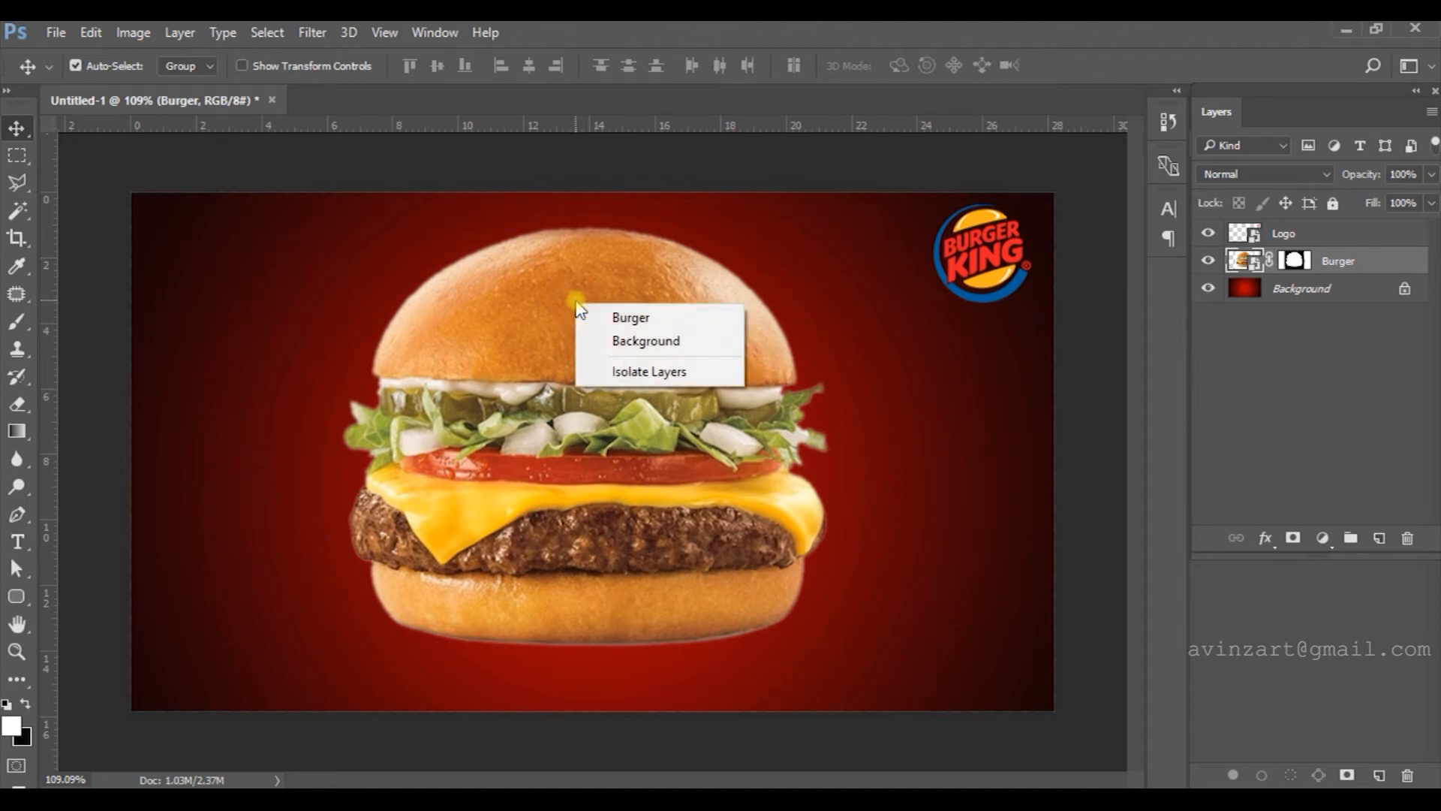
pyautogui.click(547, 322)
pyautogui.moveTo(547, 322); pyautogui.dragTo(559, 319)
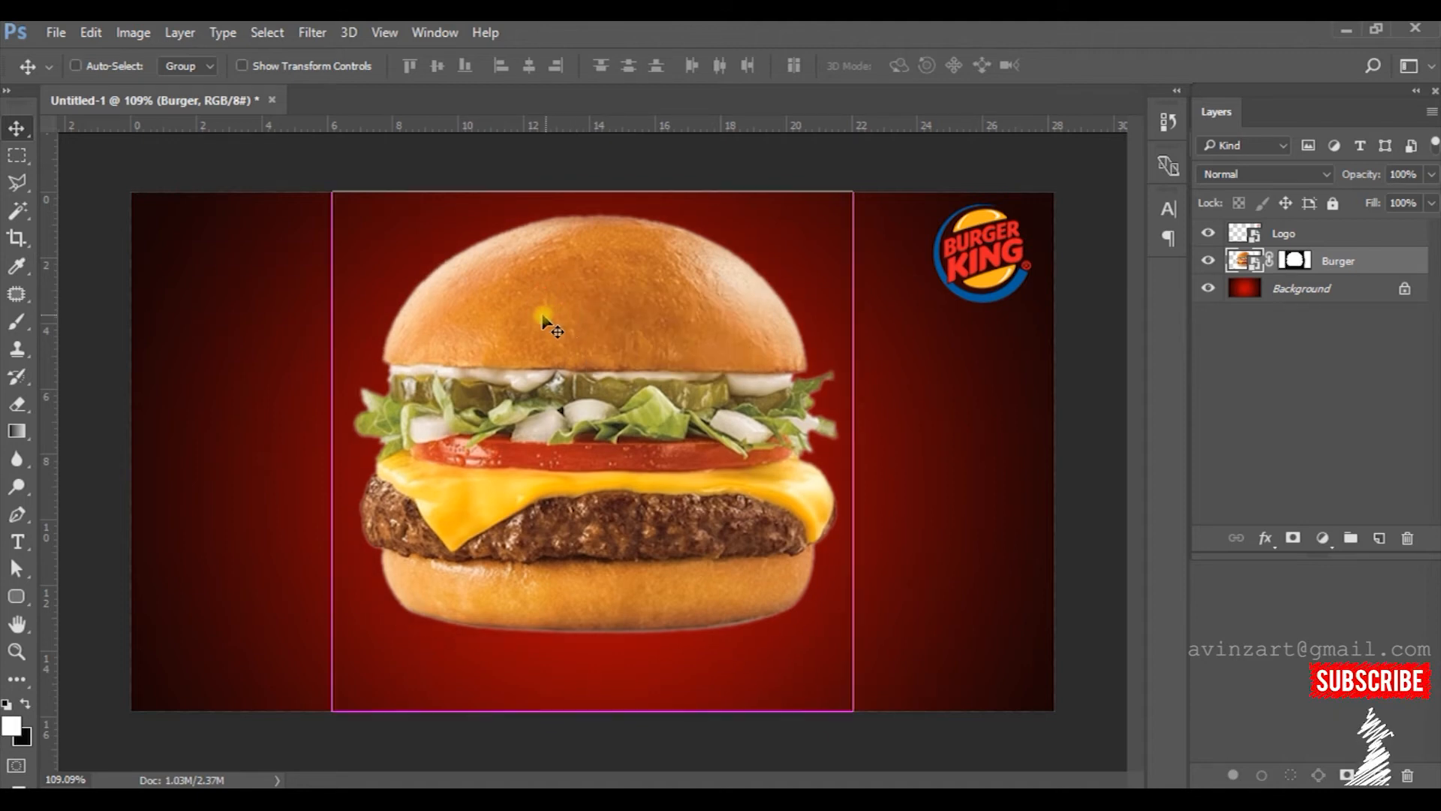
pyautogui.hotkey('ctrl', 't')
pyautogui.hotkey('ctrl', 't')
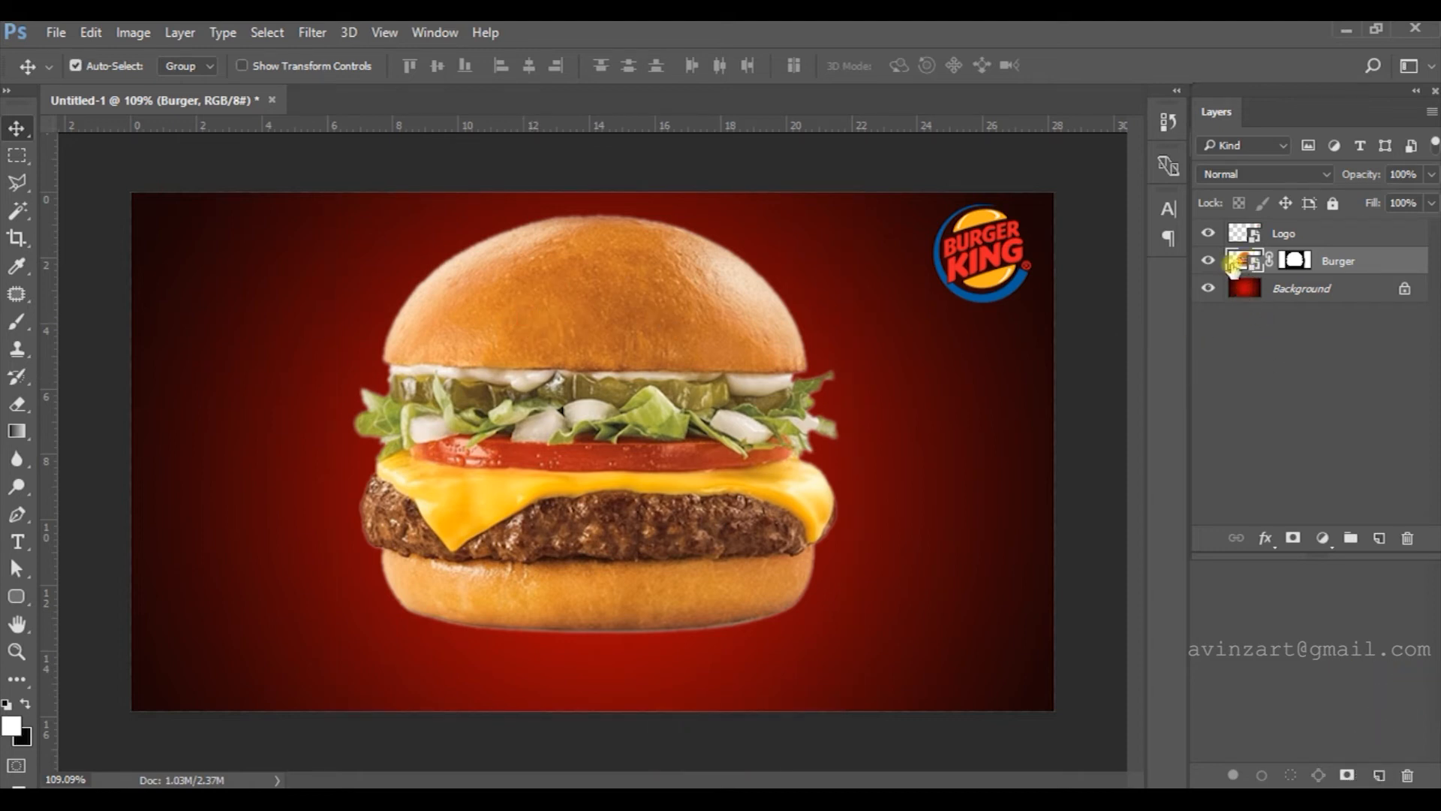
pyautogui.click(267, 32)
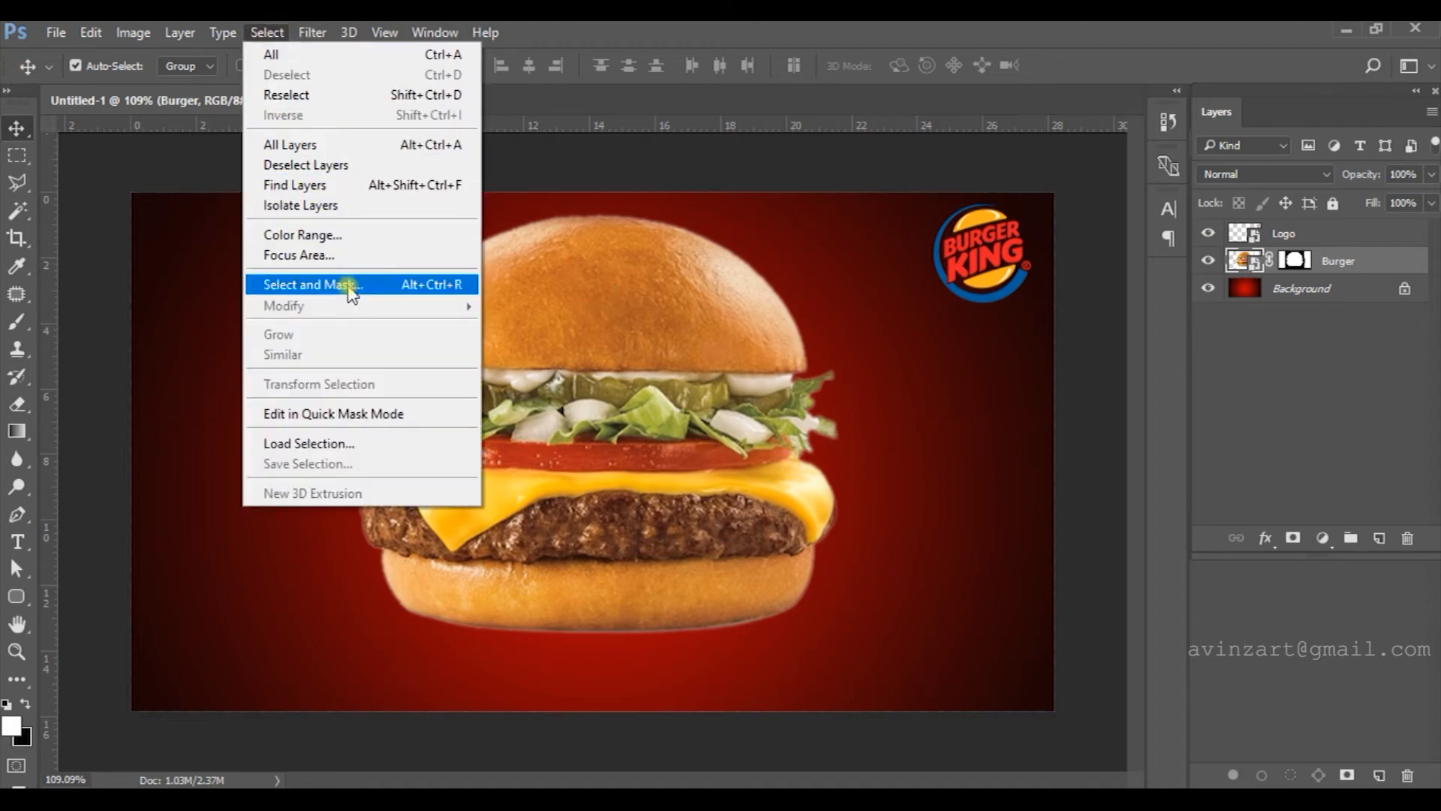
pyautogui.click(590, 298)
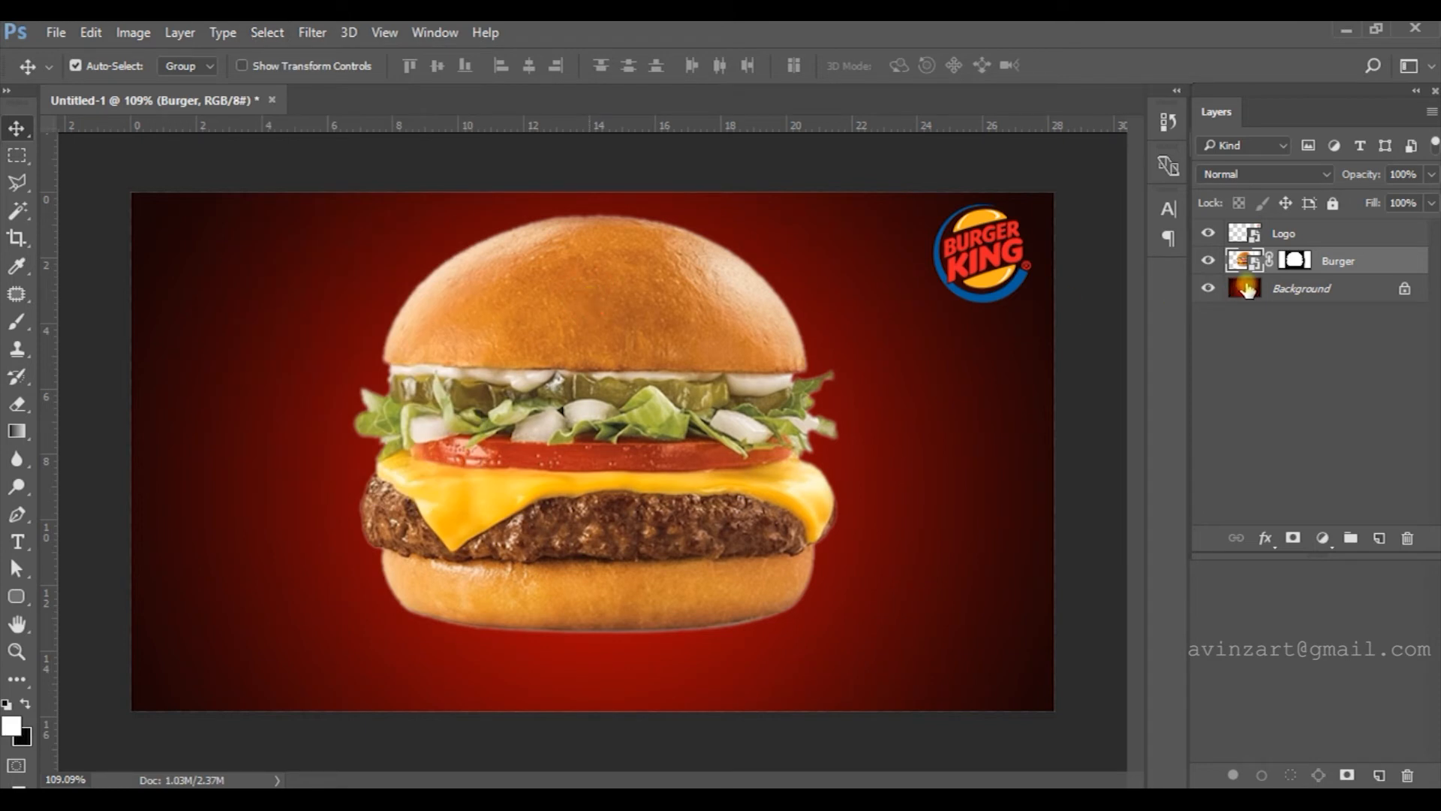
pyautogui.moveTo(620, 323); pyautogui.dragTo(574, 351)
pyautogui.hotkey('ctrl', 'alt', 'z')
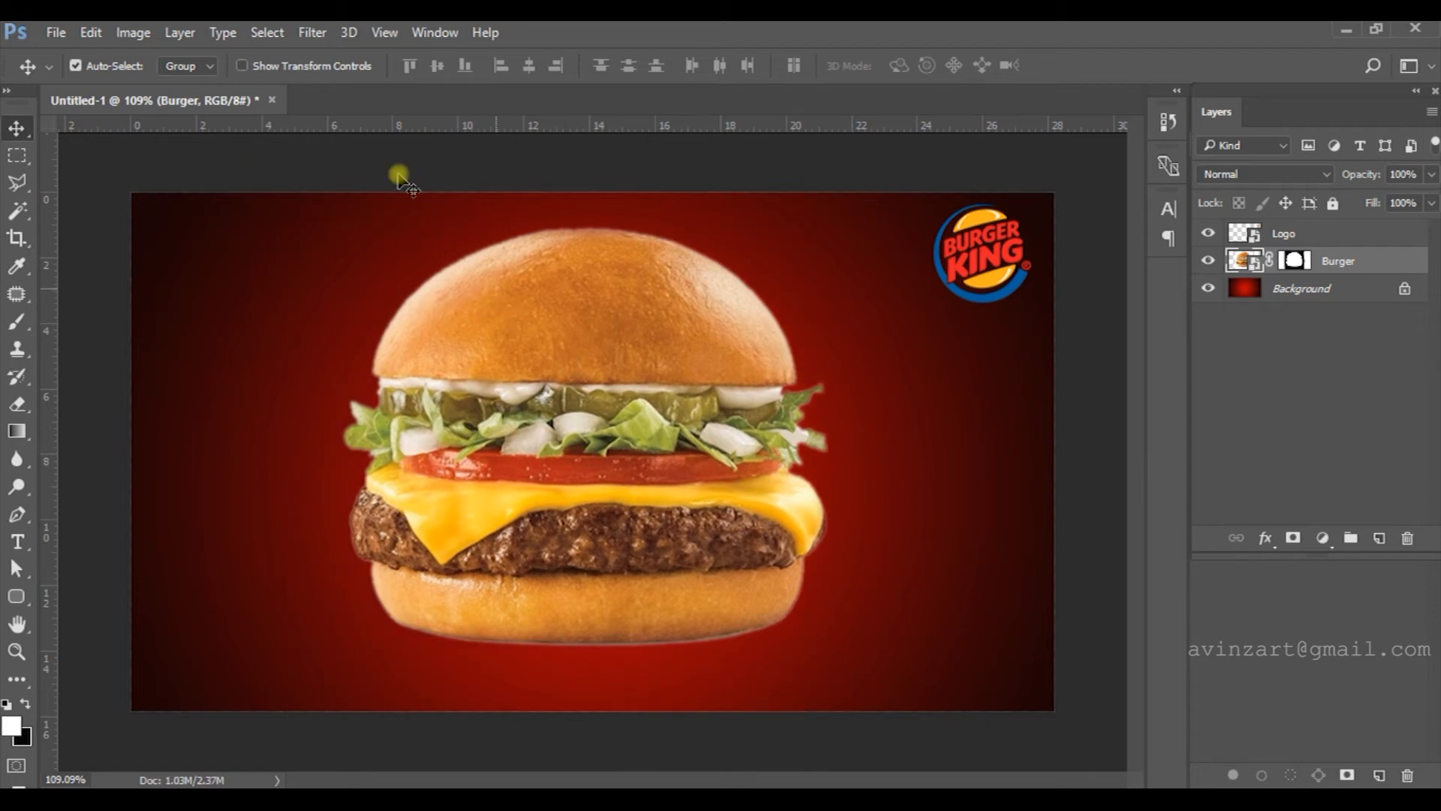
# - Scale the burger down proportionally around its centre to about three quarters of its size, and move it lower on the canvas
pyautogui.click(300, 67)
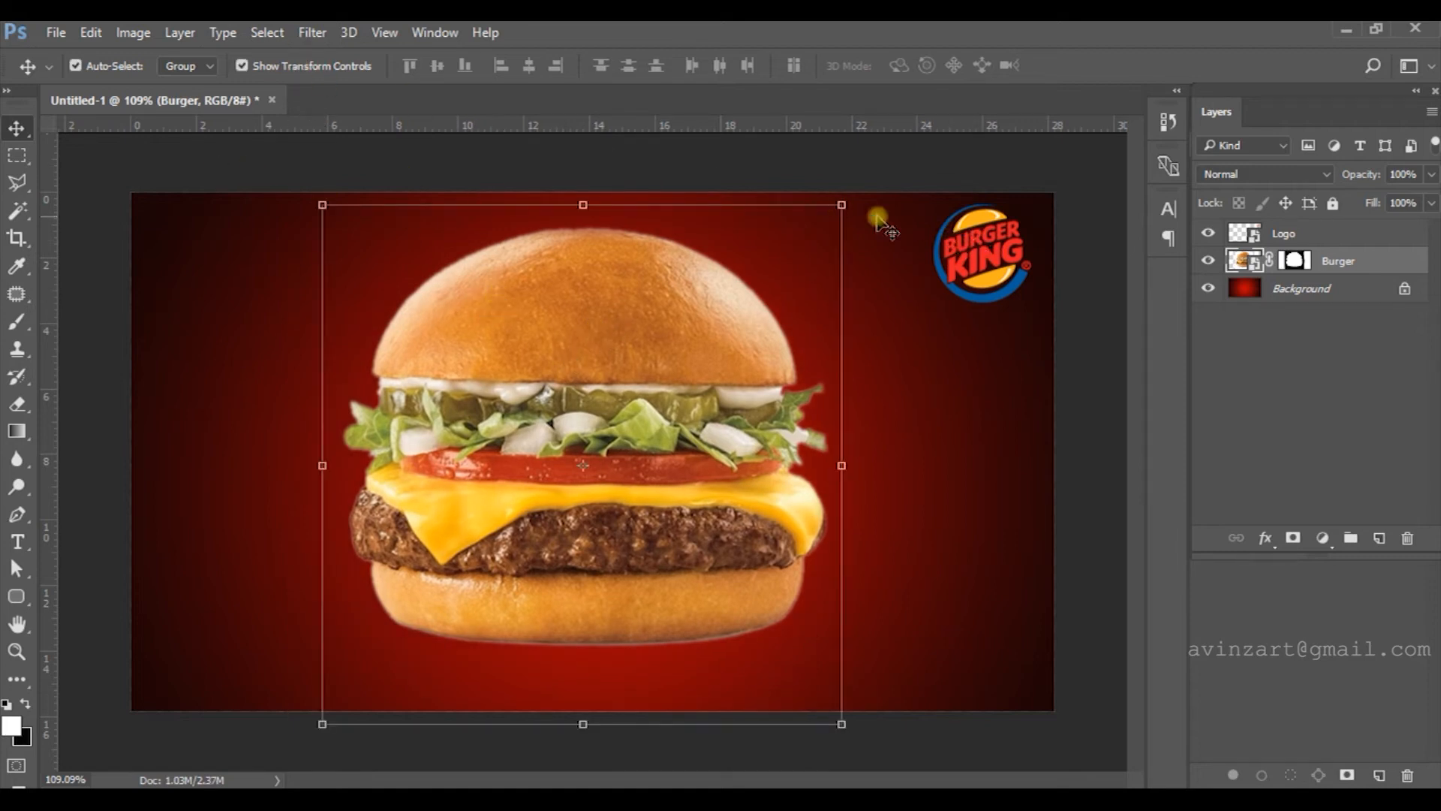
pyautogui.moveTo(841, 205); pyautogui.dragTo(788, 295)
pyautogui.press('Return')
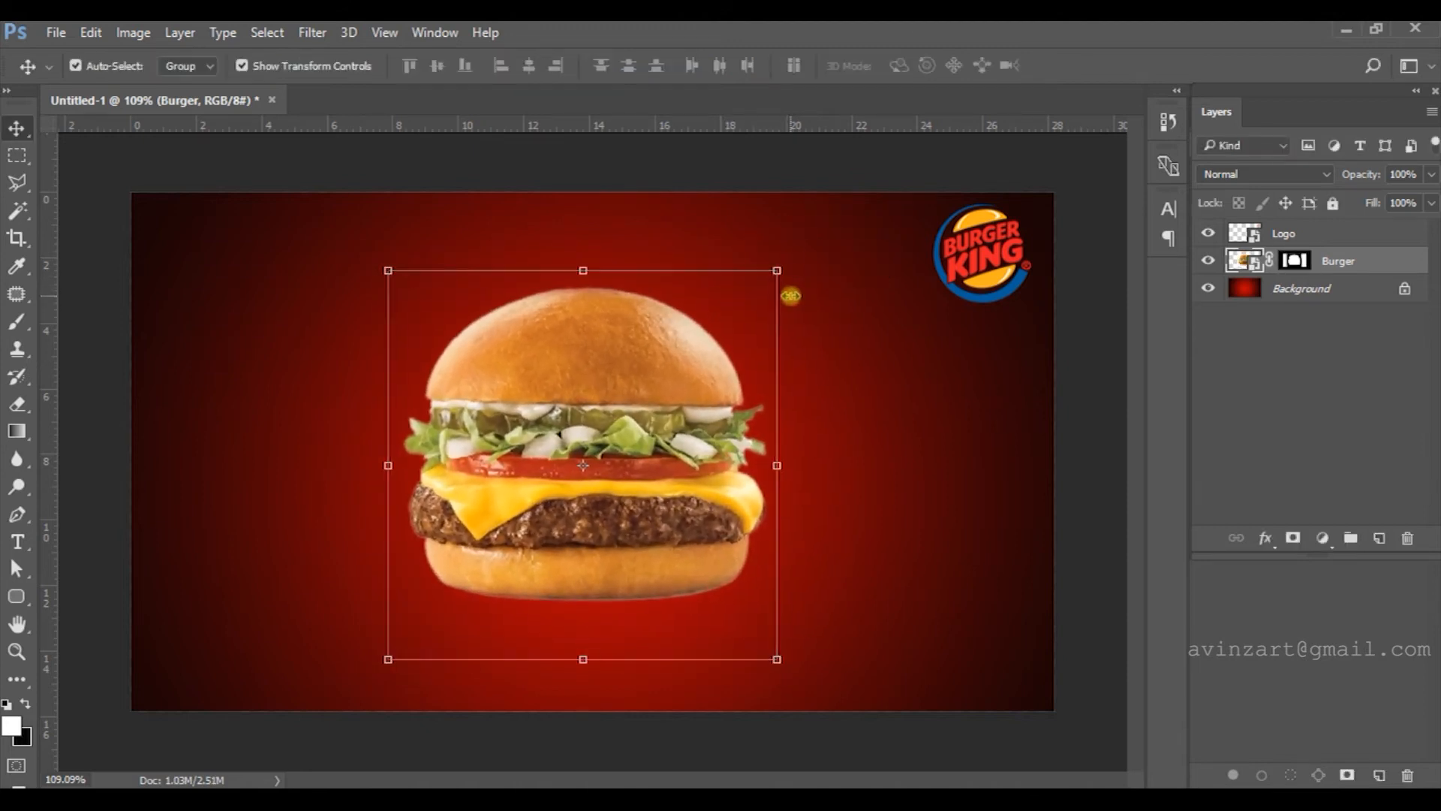
pyautogui.click(286, 68)
pyautogui.moveTo(601, 370); pyautogui.dragTo(594, 413)
pyautogui.click(601, 227)
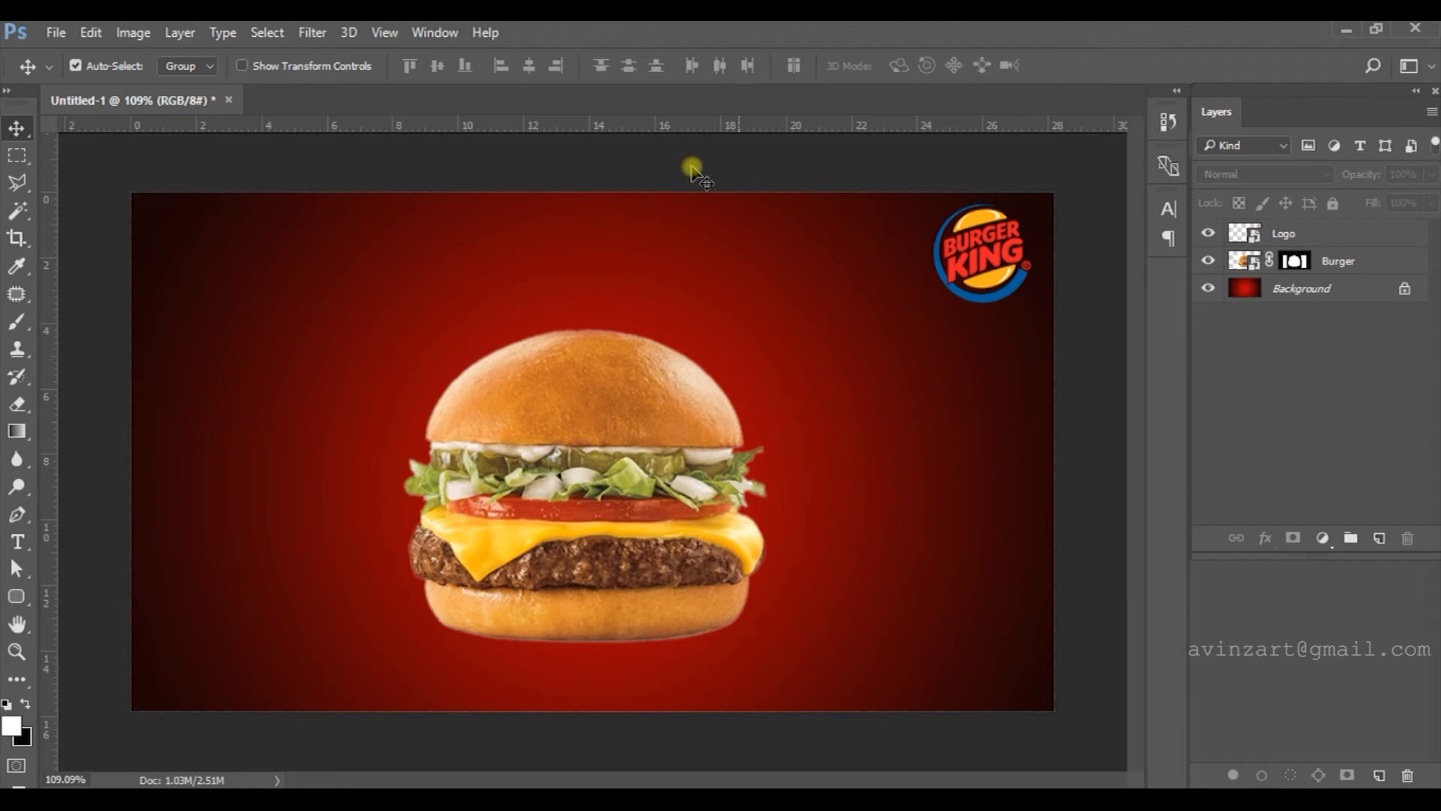
# - Add a line of text reading "BURGER KA BAAP" in 41 pt Candara above the burger
pyautogui.click(17, 542)
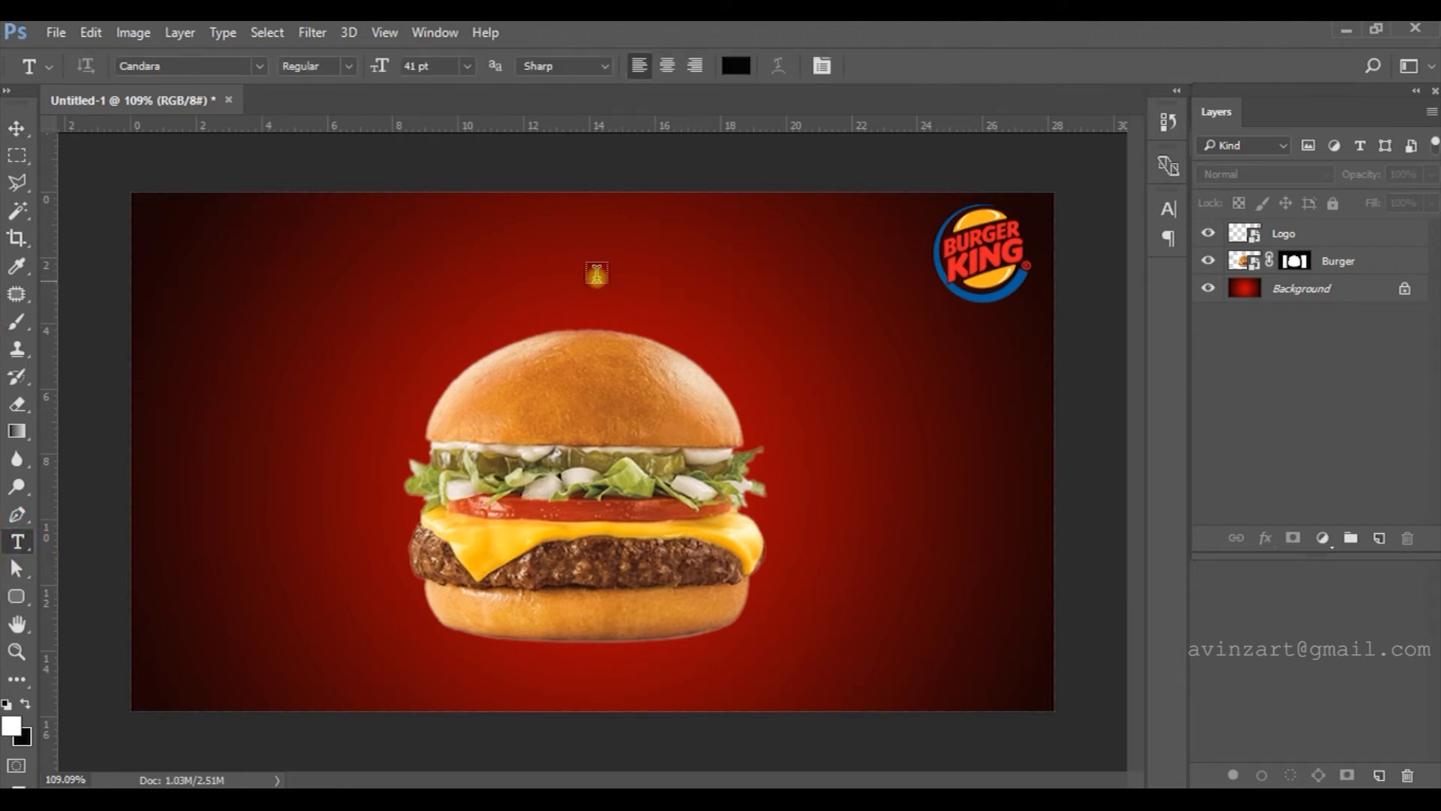
pyautogui.click(583, 275)
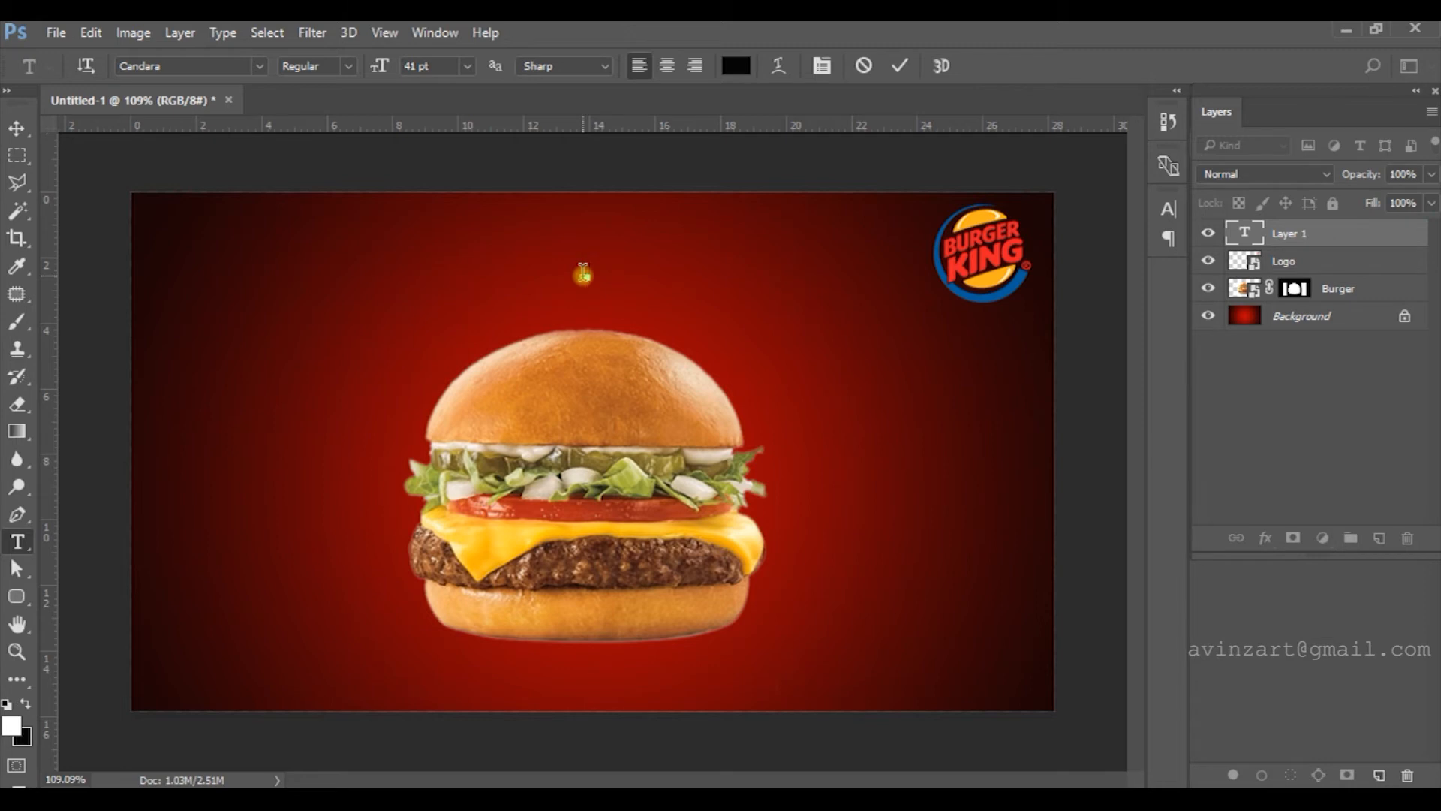
pyautogui.write('BURGER KA')
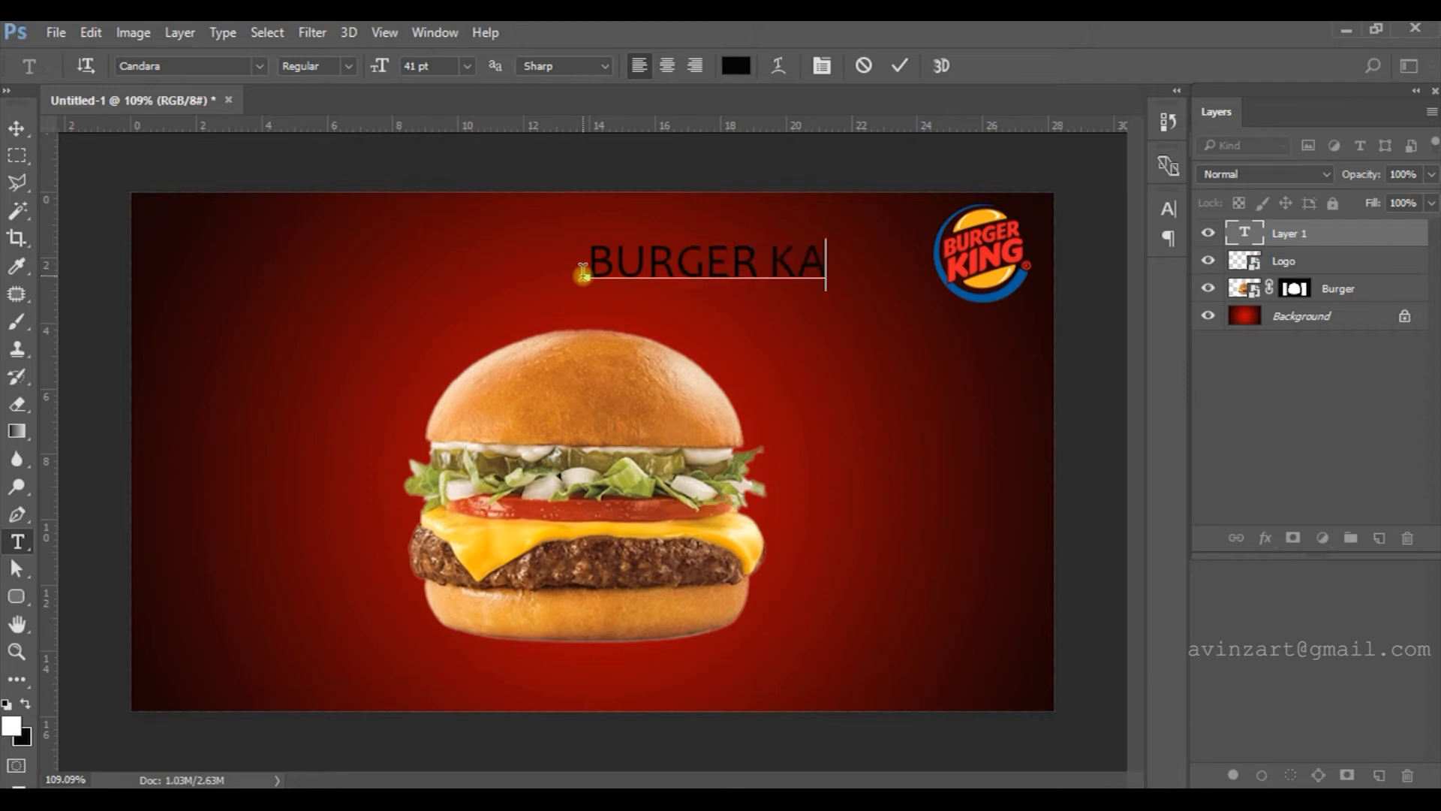
pyautogui.write(' BAAP')
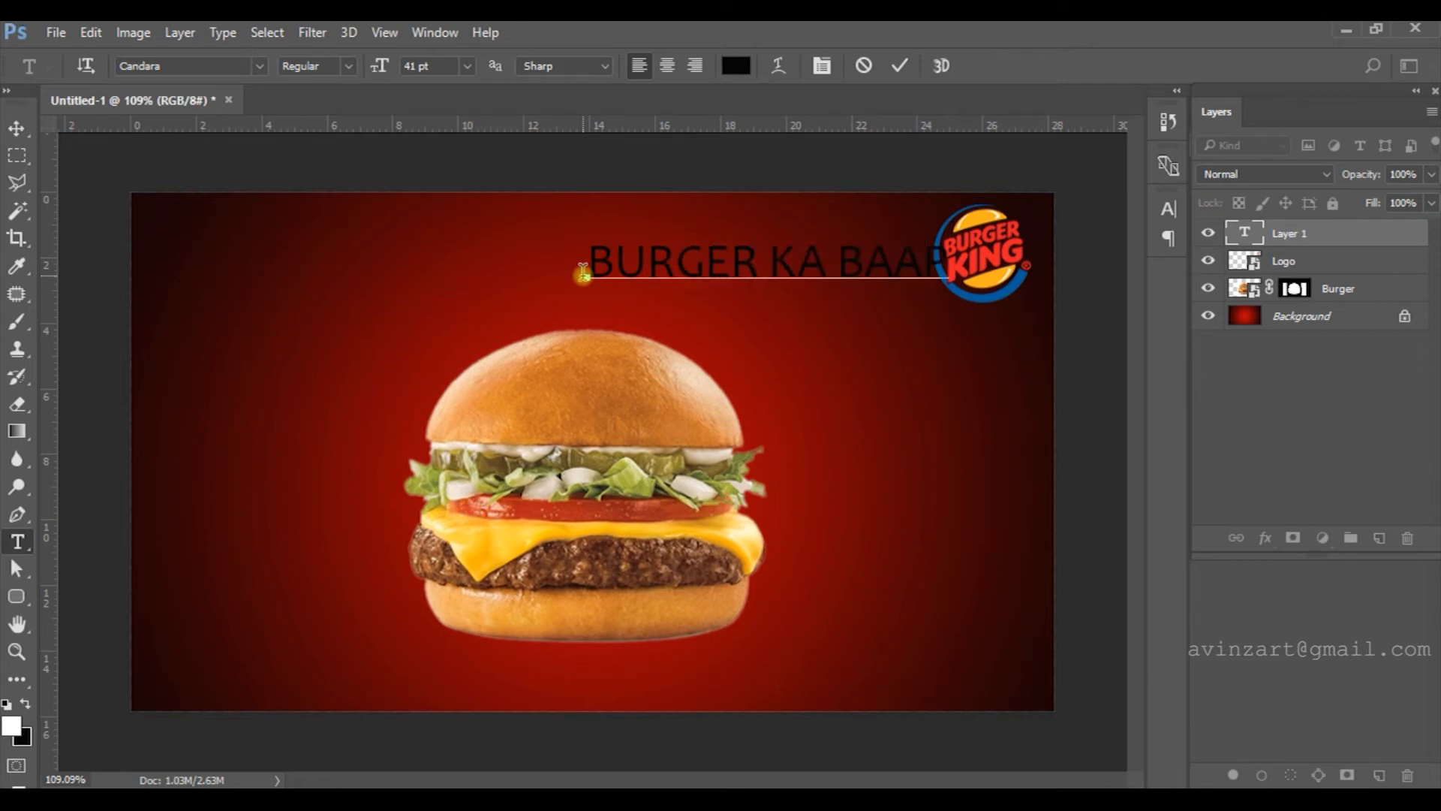
# - Replace the headline wording with "BURGERRRRR" and move the text so it sits centred just above the burger
pyautogui.hotkey('ctrl', 'a')
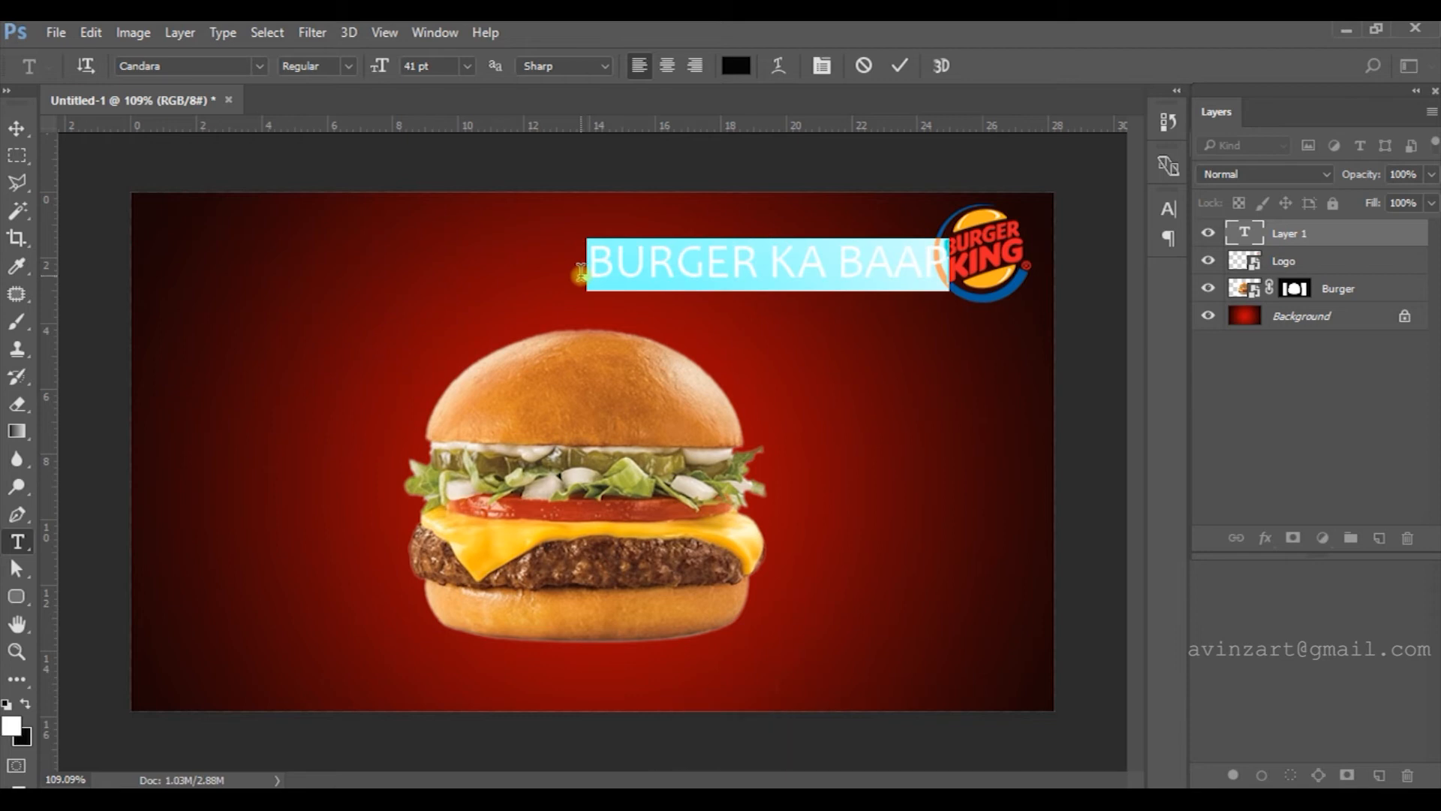
pyautogui.write('BURG')
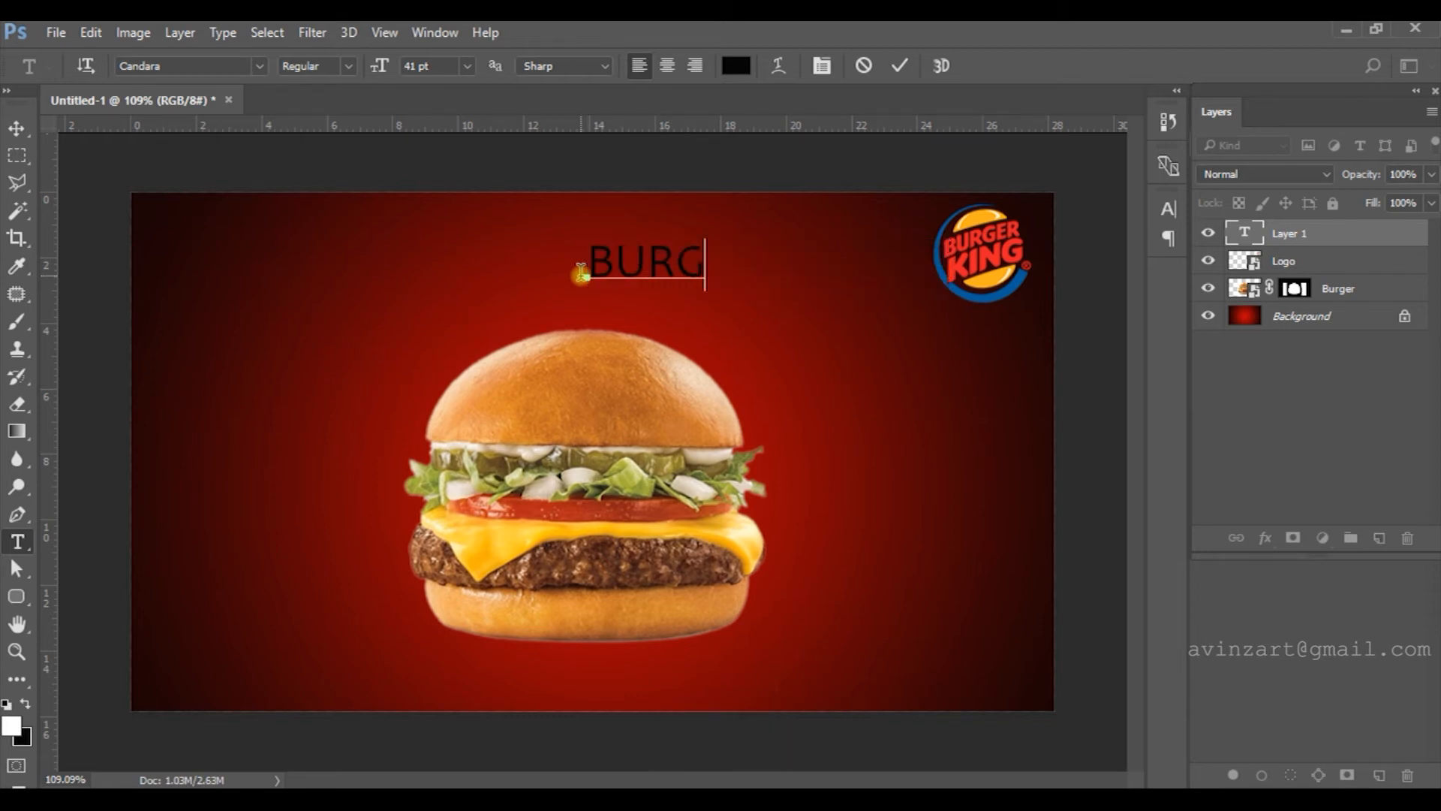
pyautogui.write('ERRRRR')
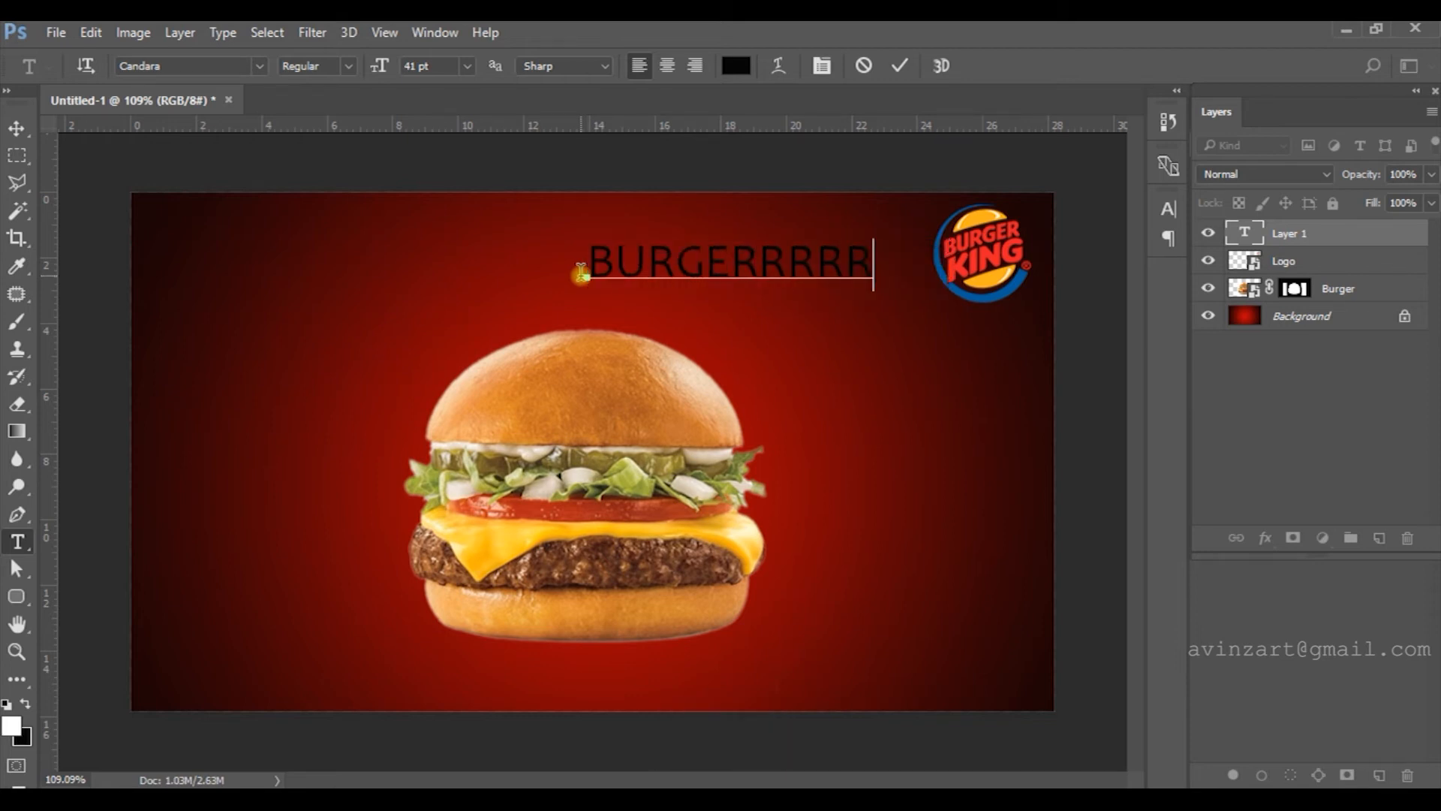
pyautogui.click(17, 128)
pyautogui.moveTo(764, 266); pyautogui.dragTo(631, 297)
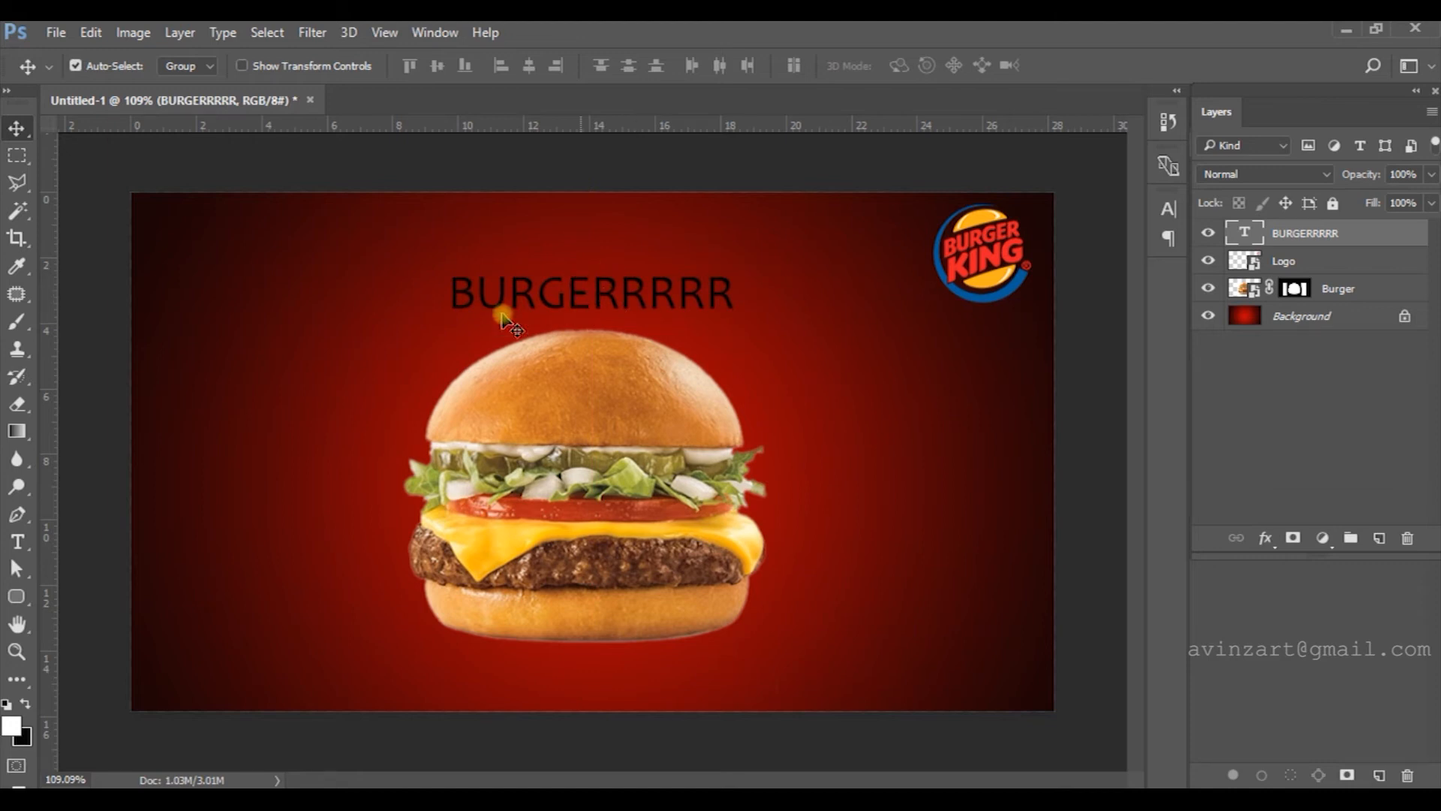
# - Change the font of the BURGERRRRR headline to Couture
pyautogui.doubleClick(1244, 232)
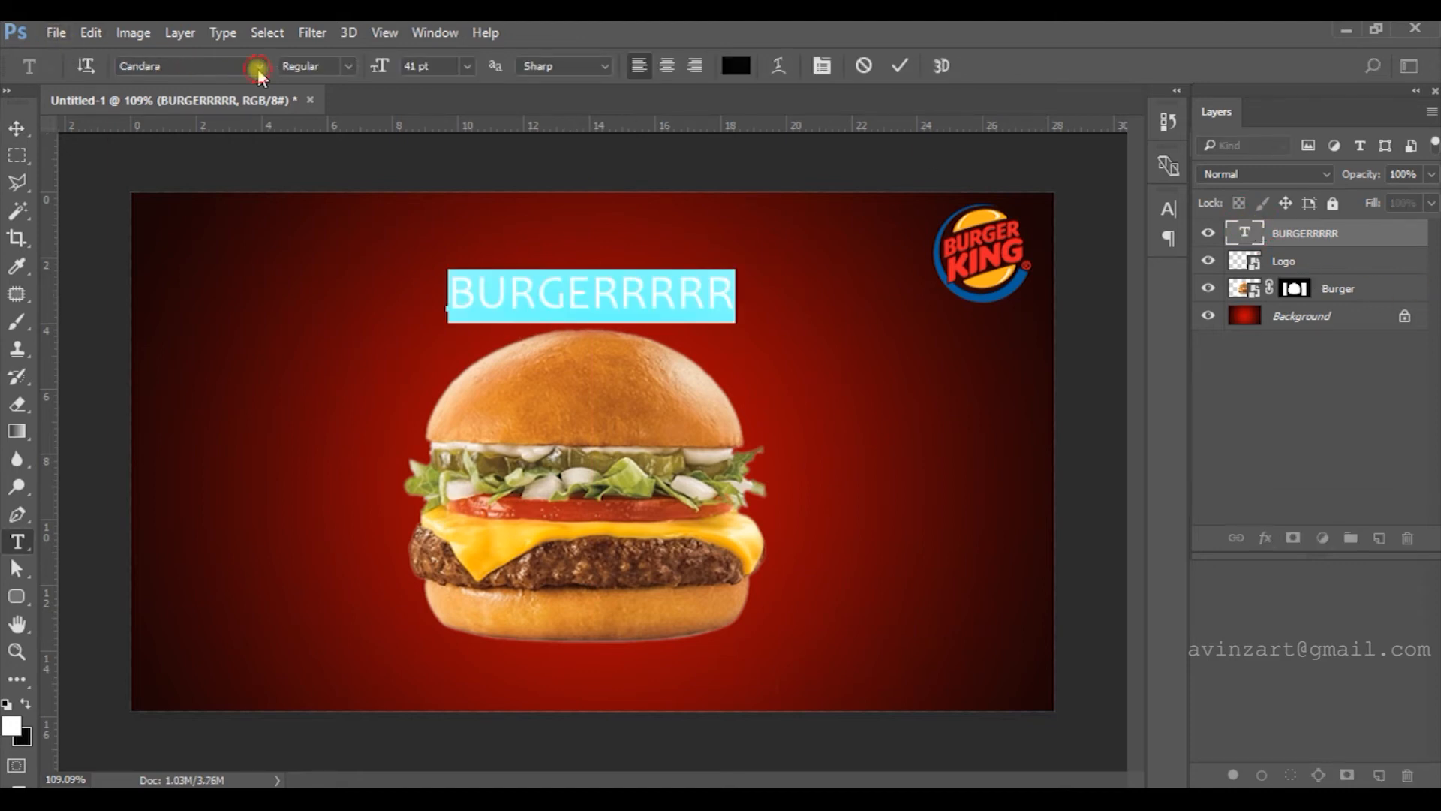
pyautogui.click(258, 67)
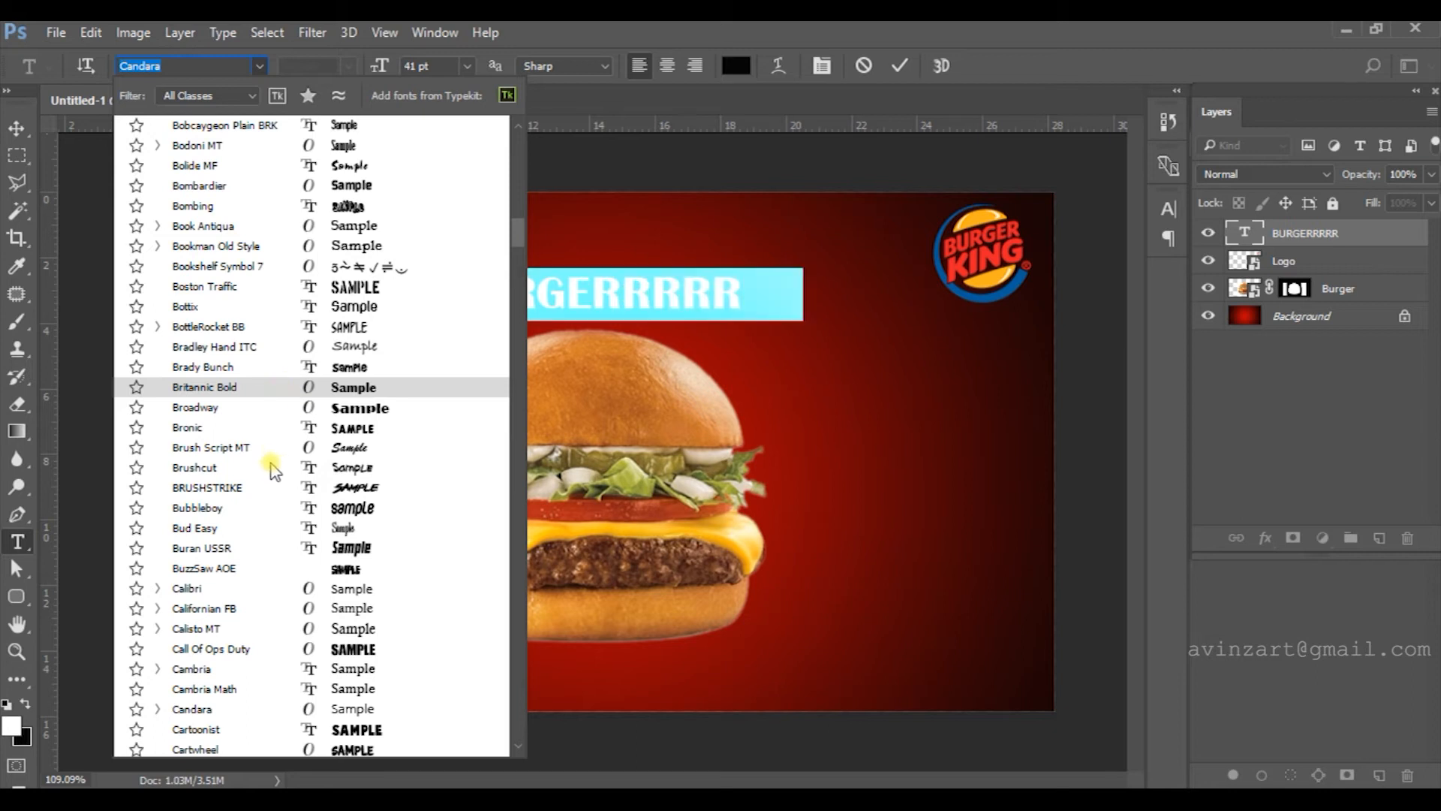
pyautogui.scroll(-3, 277, 566)
pyautogui.scroll(-5, 282, 638)
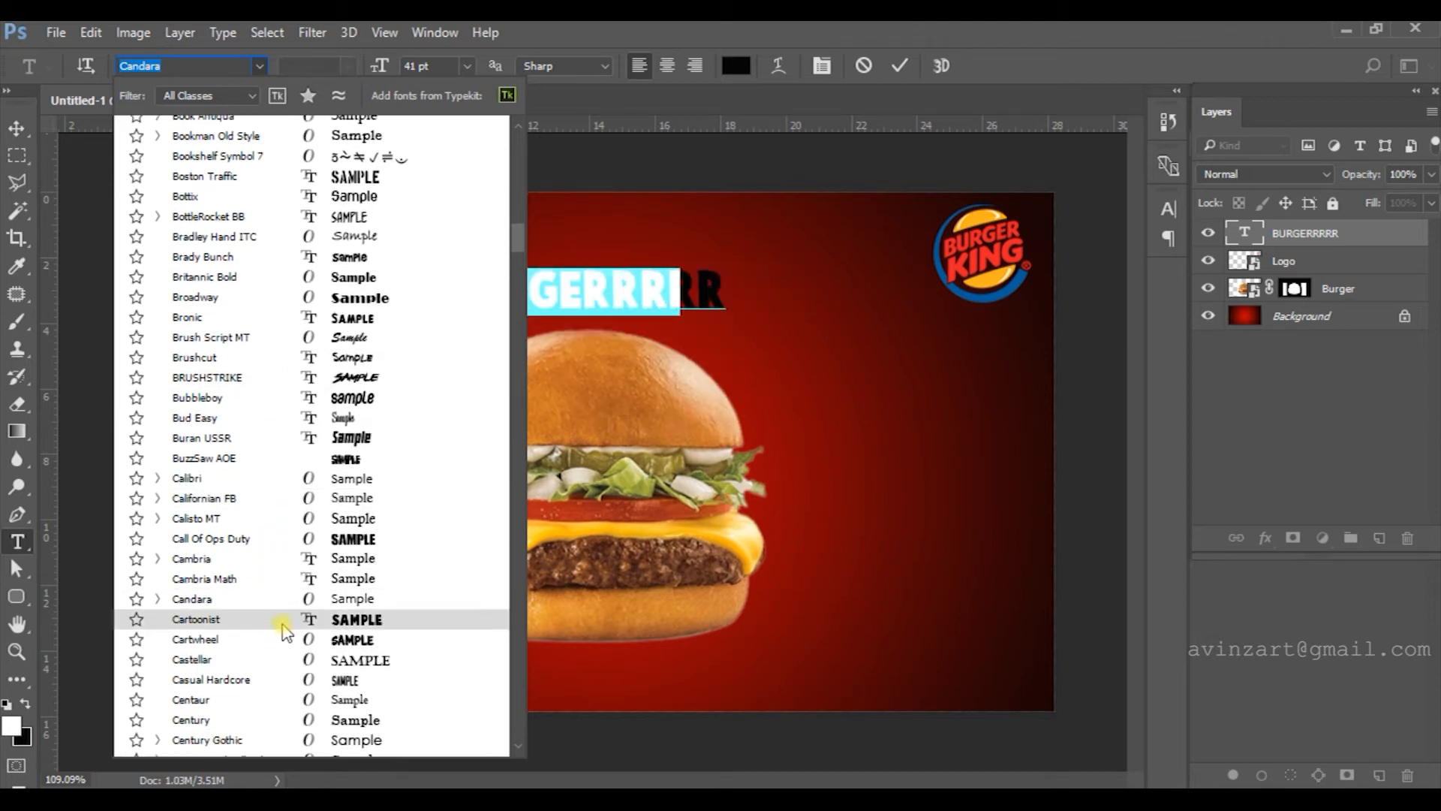
pyautogui.scroll(-9, 300, 600)
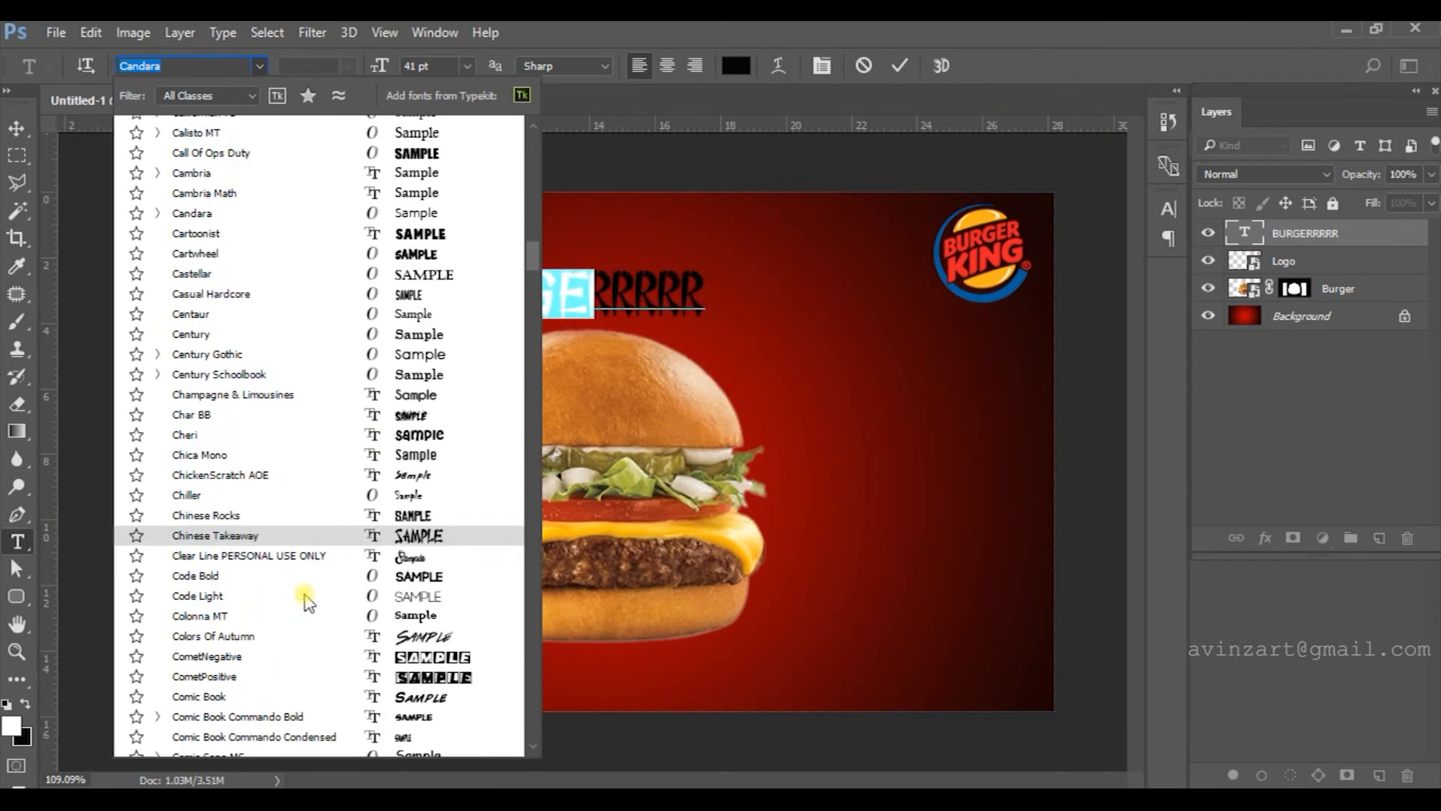
pyautogui.scroll(-5, 326, 615)
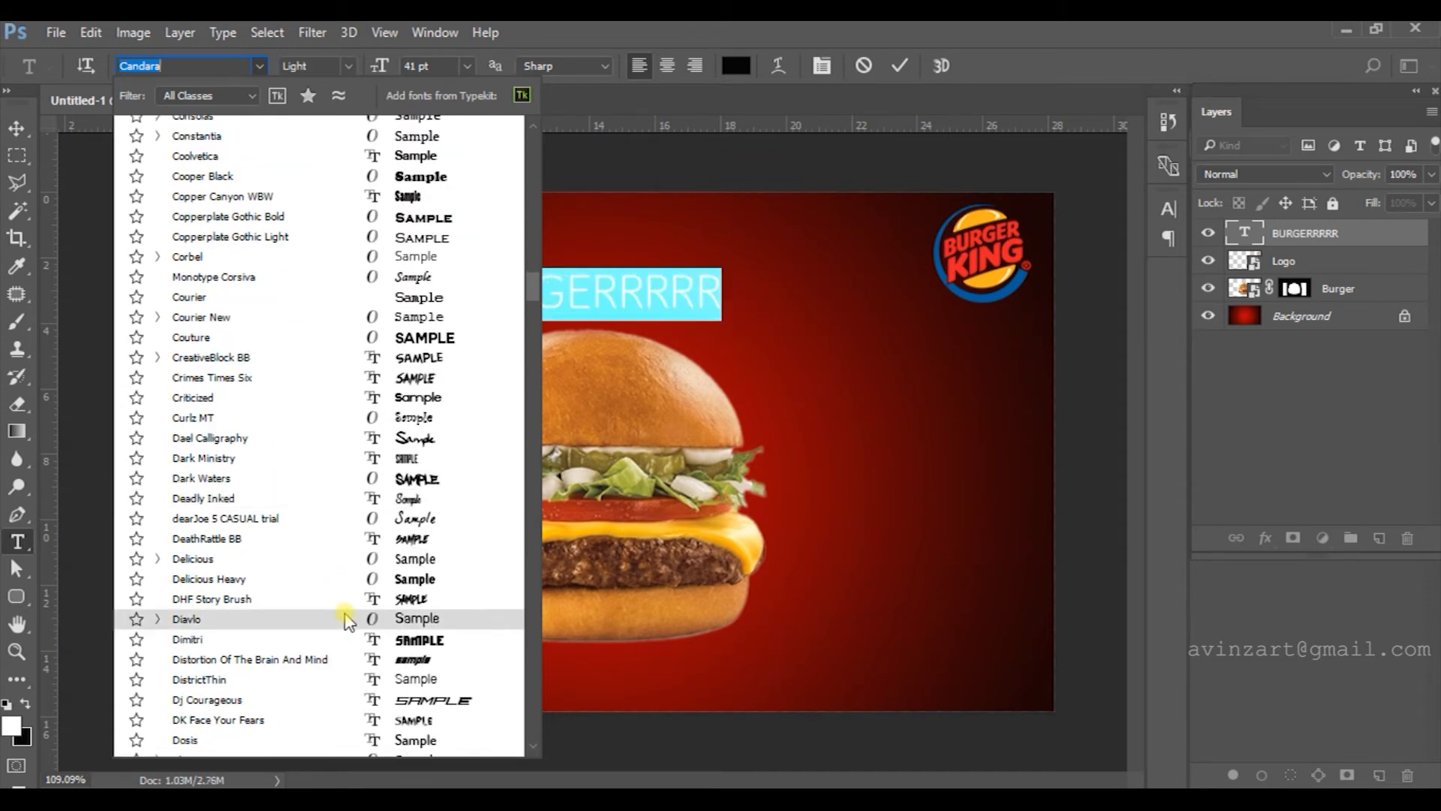
pyautogui.scroll(-1, 346, 620)
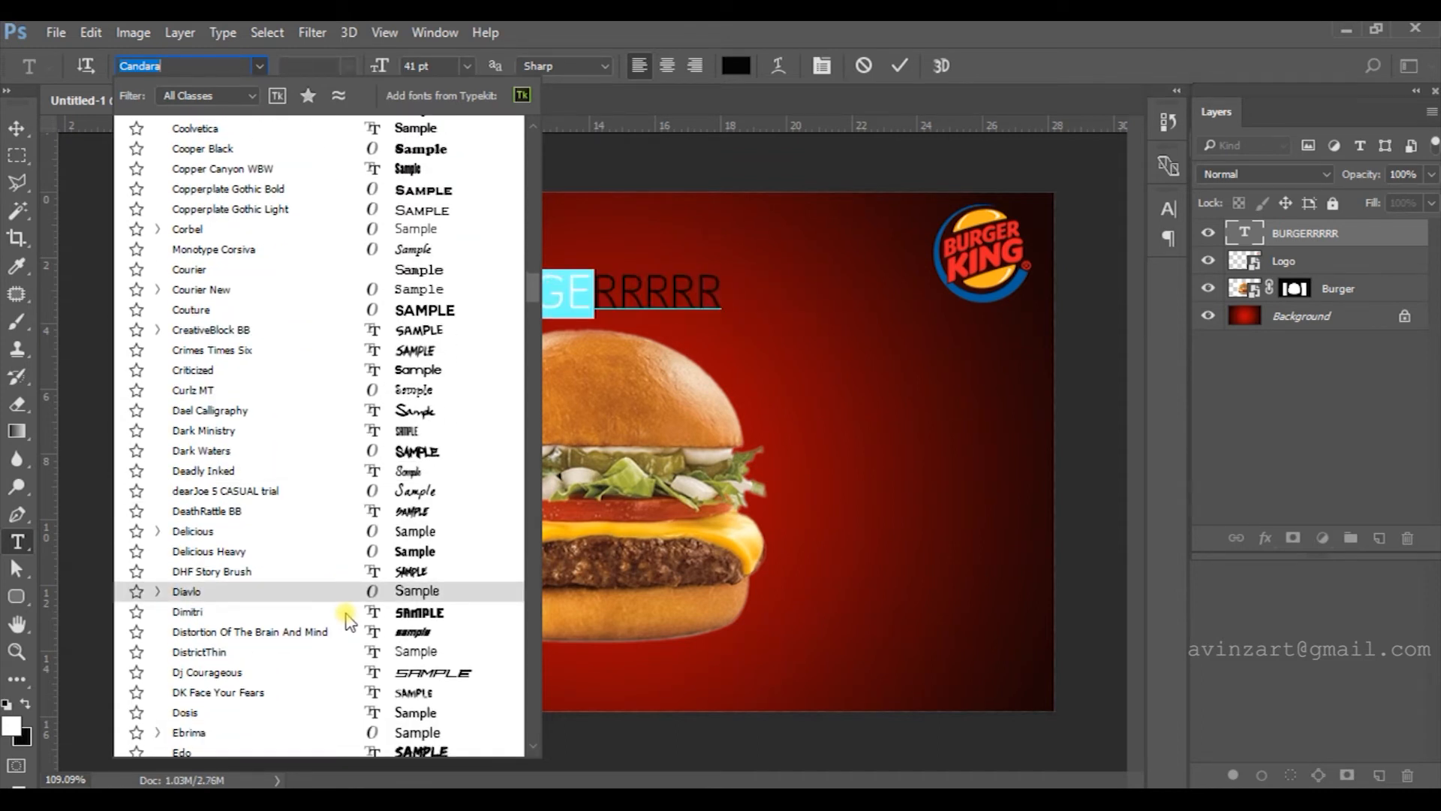
pyautogui.click(339, 310)
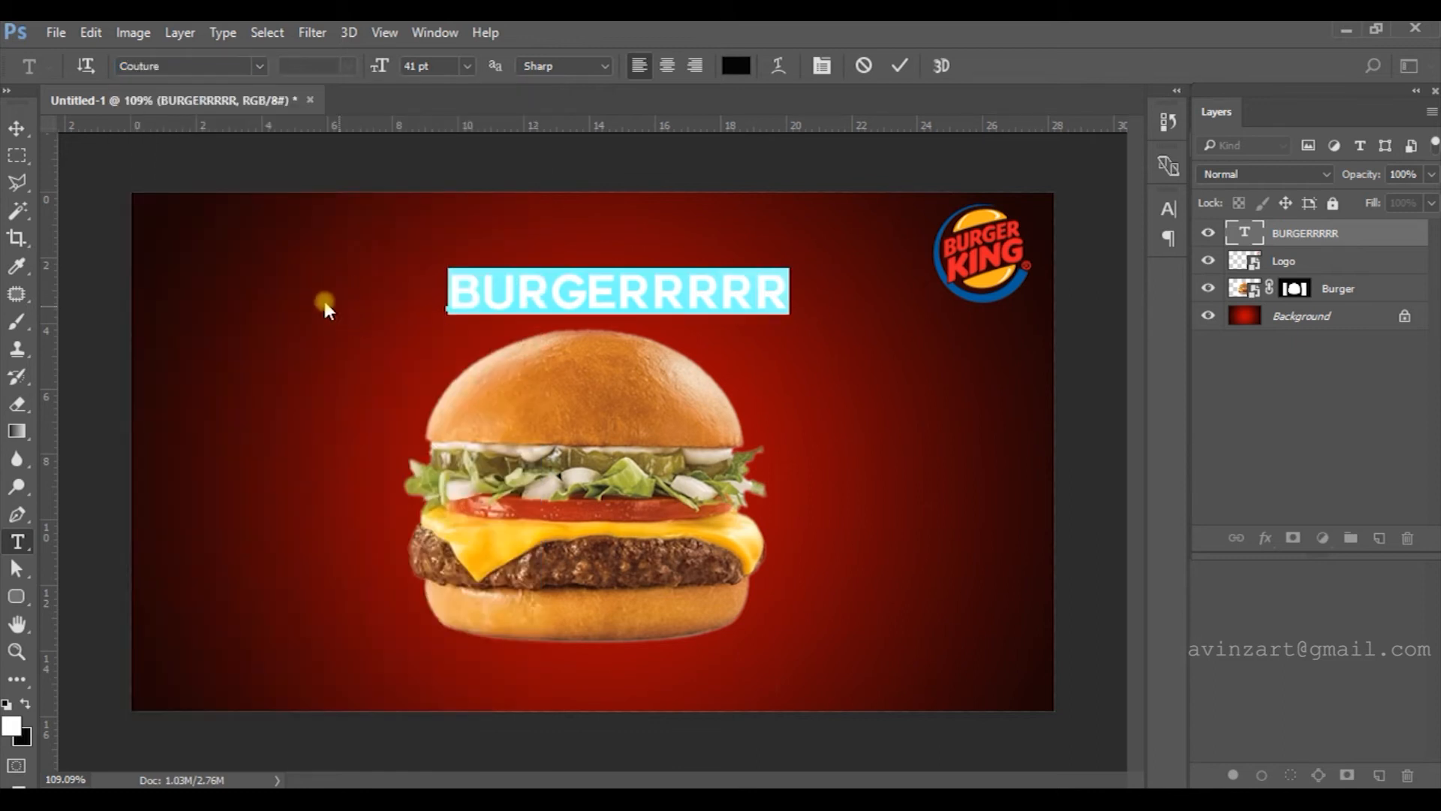
pyautogui.click(13, 129)
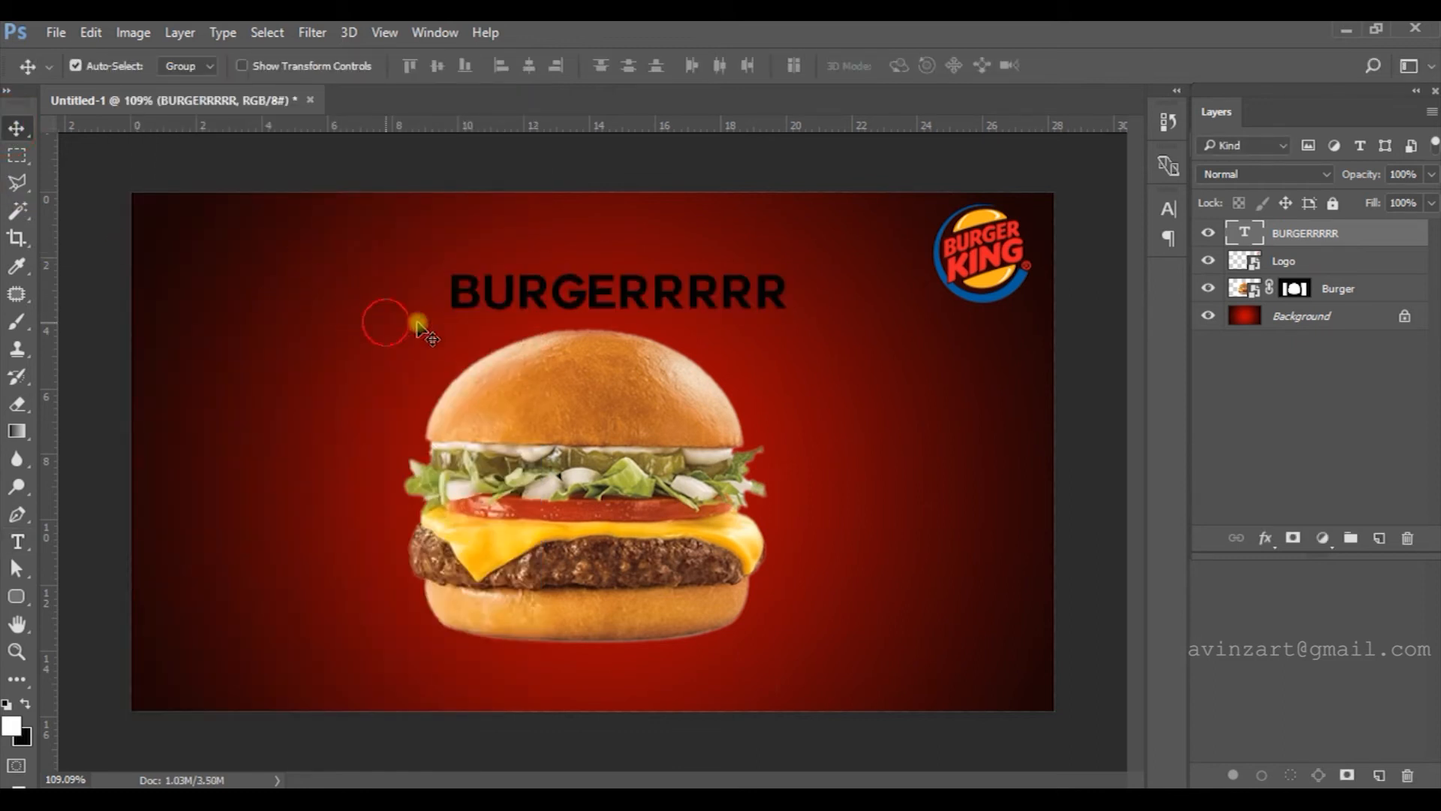
pyautogui.doubleClick(1239, 233)
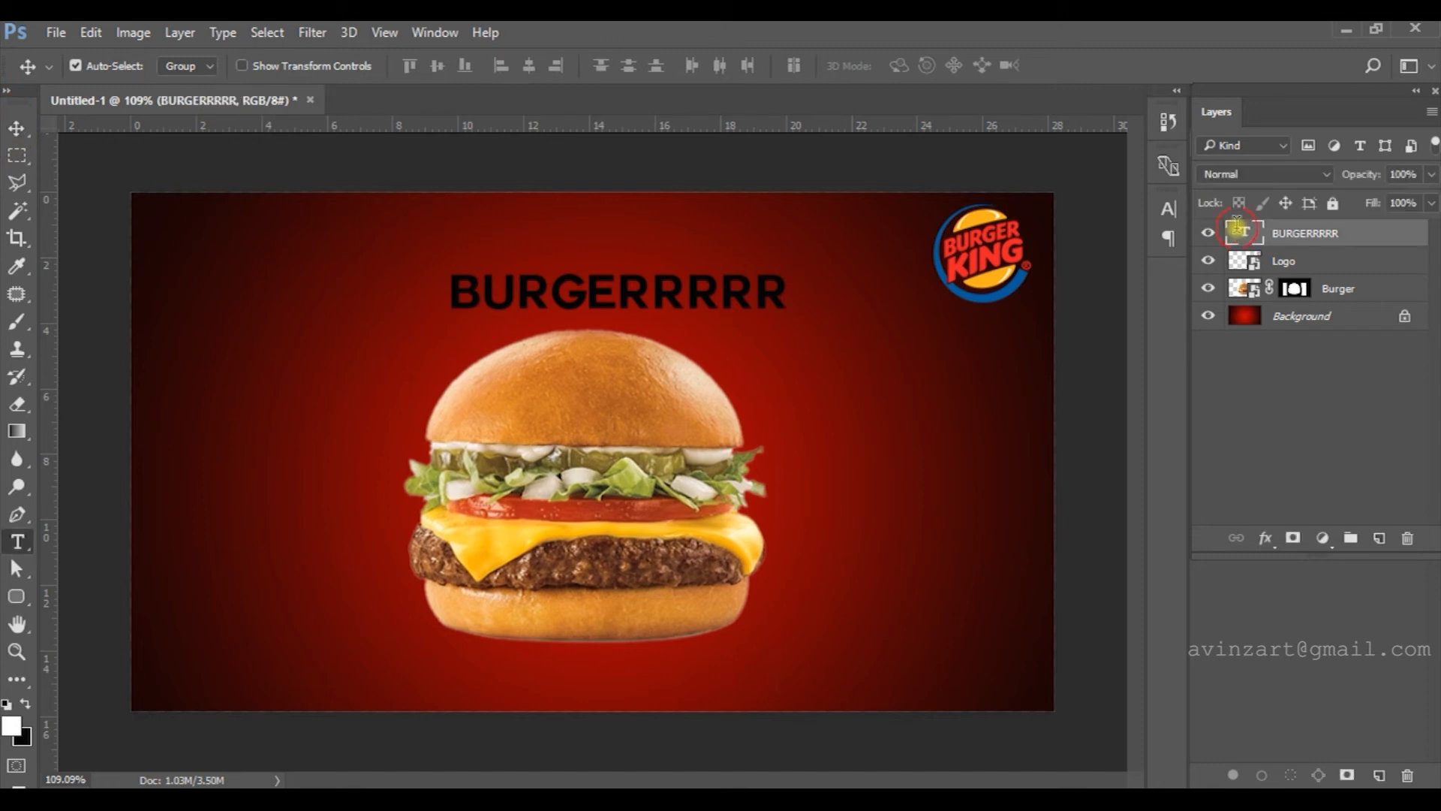
pyautogui.click(16, 129)
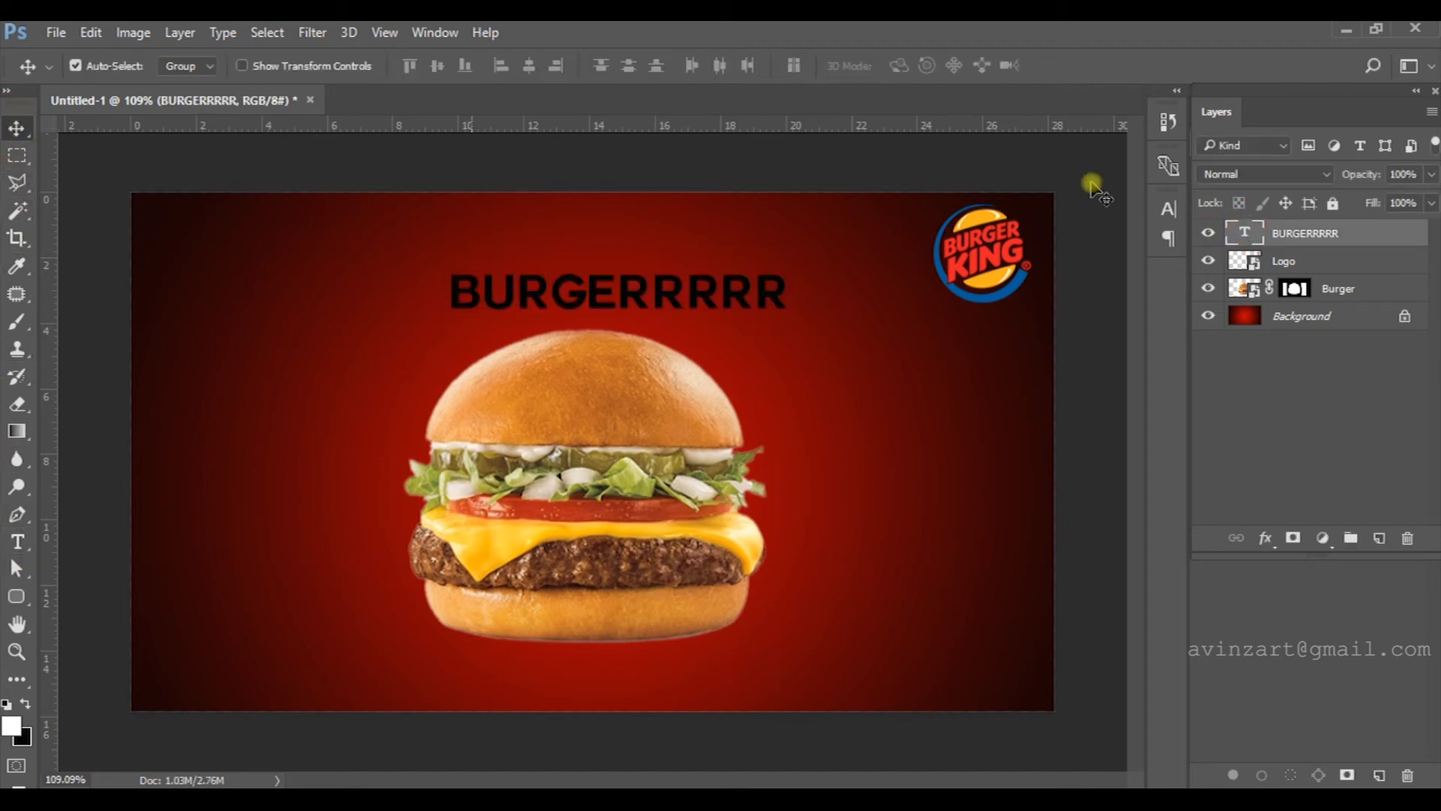
# - Add a Color Overlay effect to the BURGERRRRR text layer, keeping the headline in view beside the layer style settings
pyautogui.doubleClick(1413, 233)
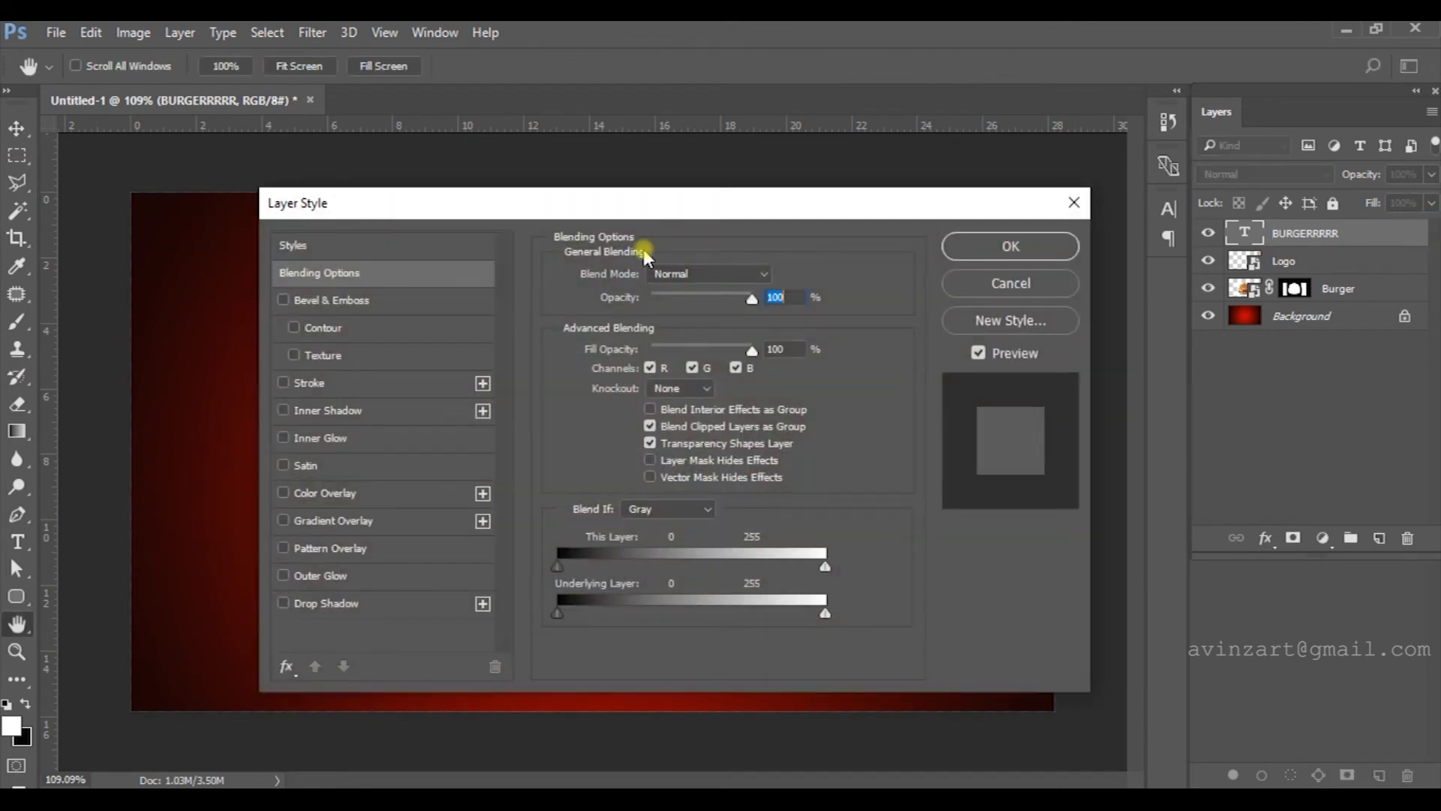
pyautogui.moveTo(542, 218); pyautogui.dragTo(1049, 280)
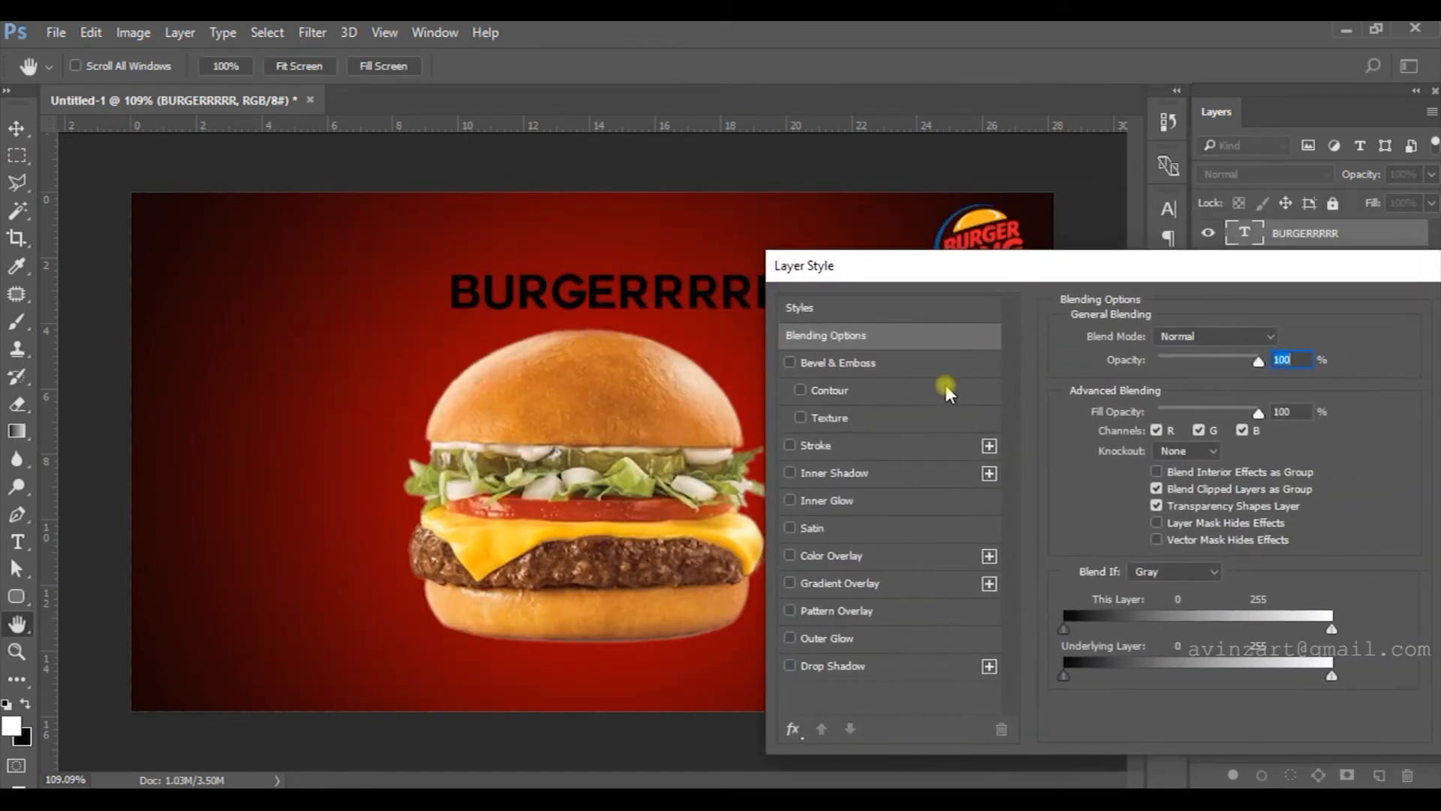
pyautogui.click(844, 556)
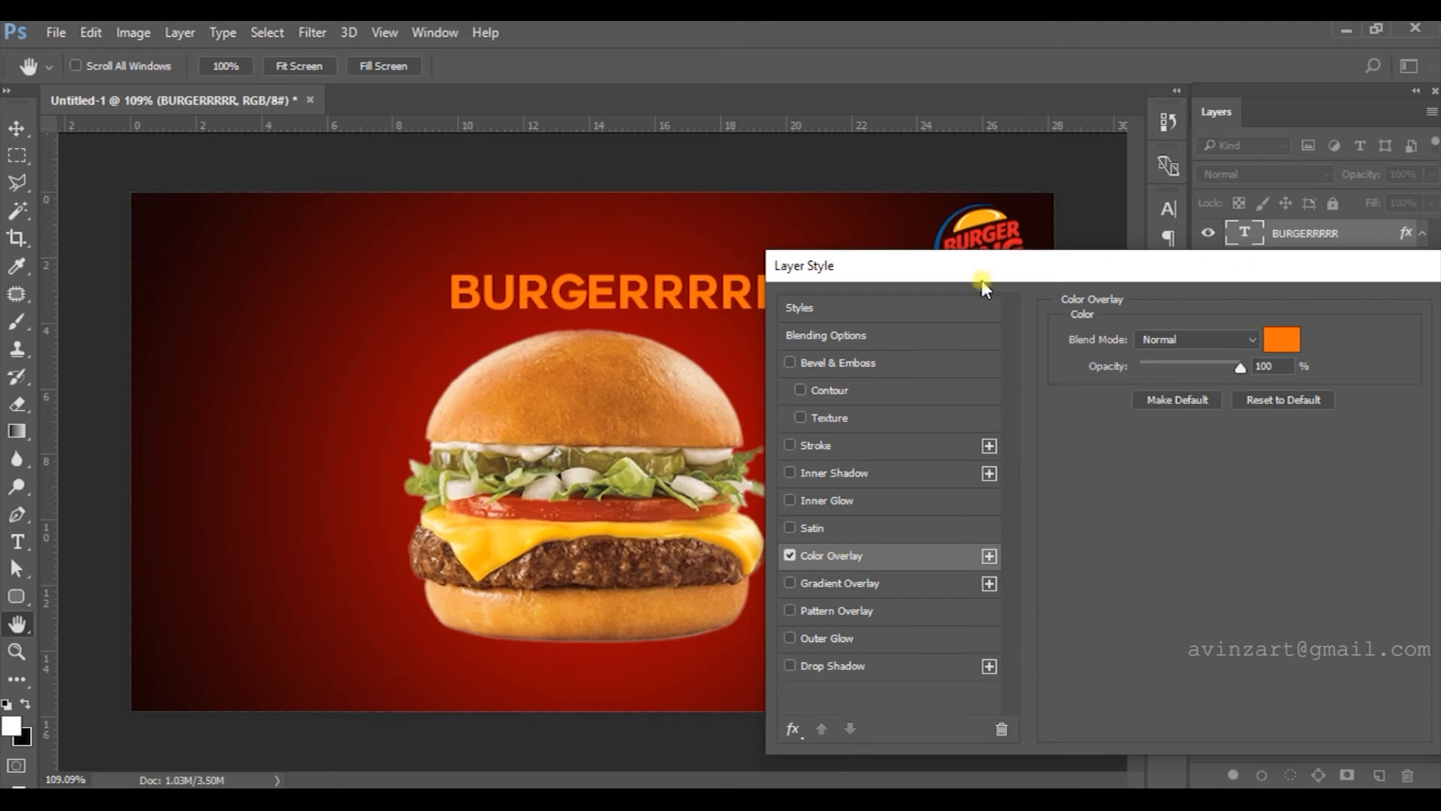
pyautogui.moveTo(931, 279); pyautogui.dragTo(807, 394)
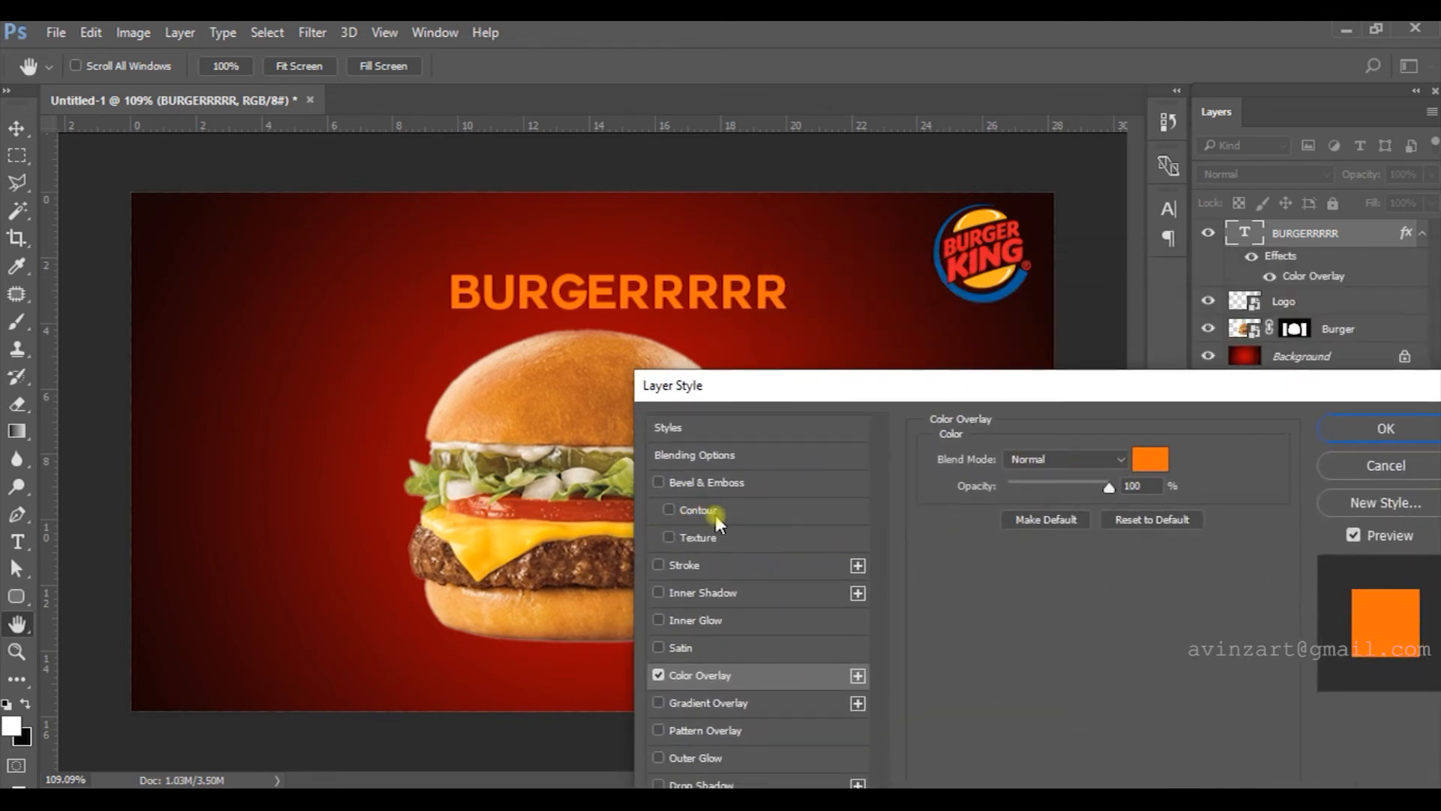
# - Add a 1 px outside stroke in white (ffffff) to the headline text
pyautogui.click(698, 565)
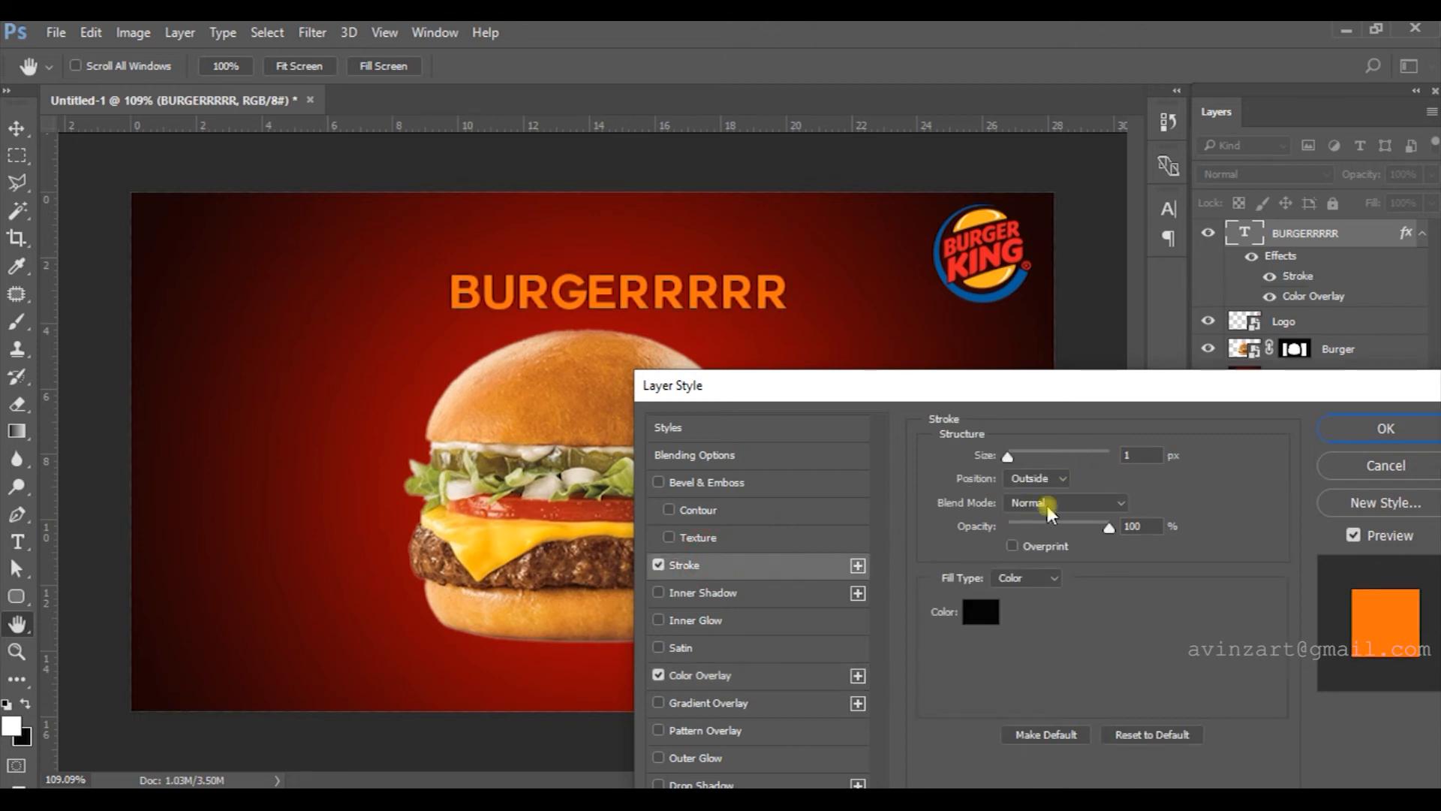
pyautogui.click(977, 614)
pyautogui.write('ffffff')
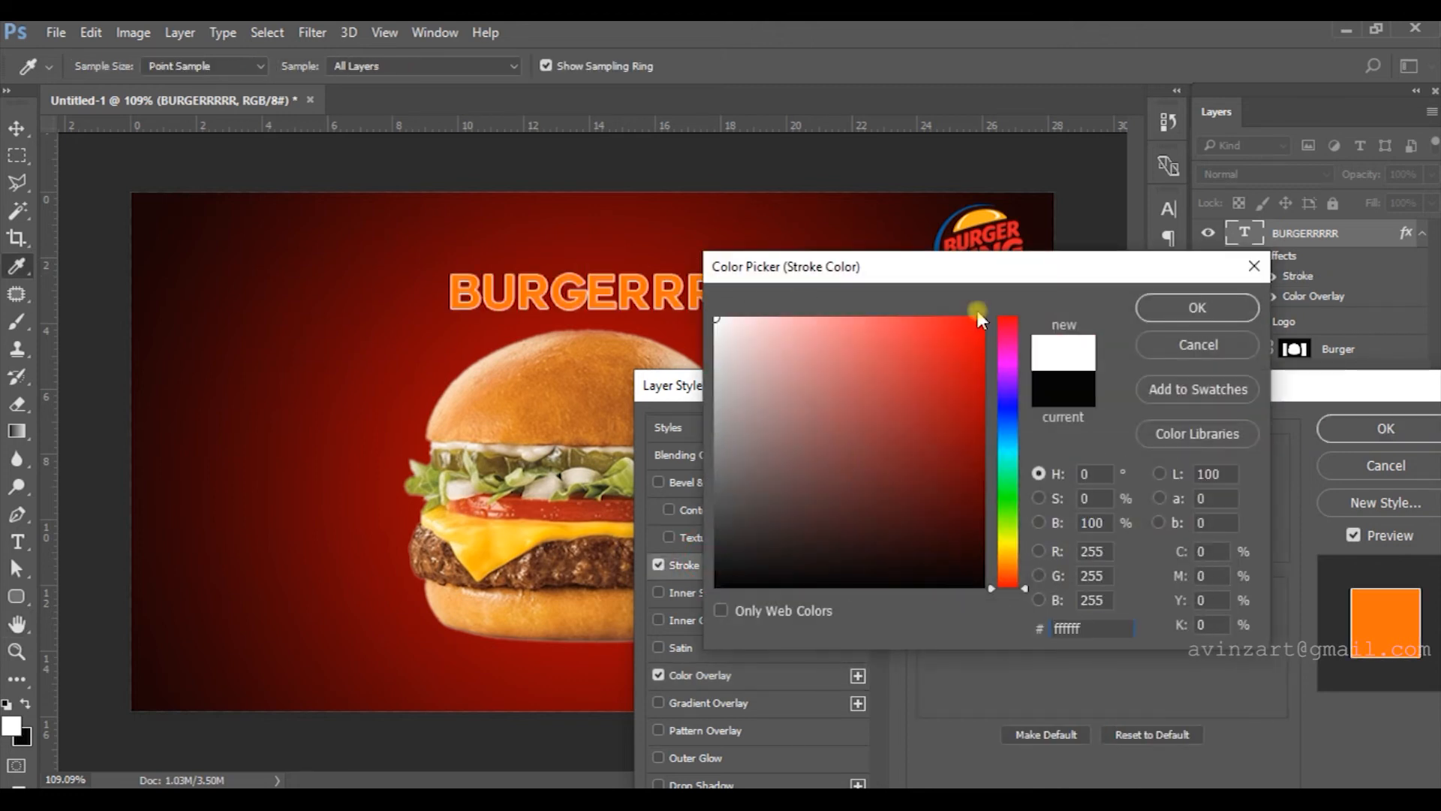
pyautogui.click(1147, 310)
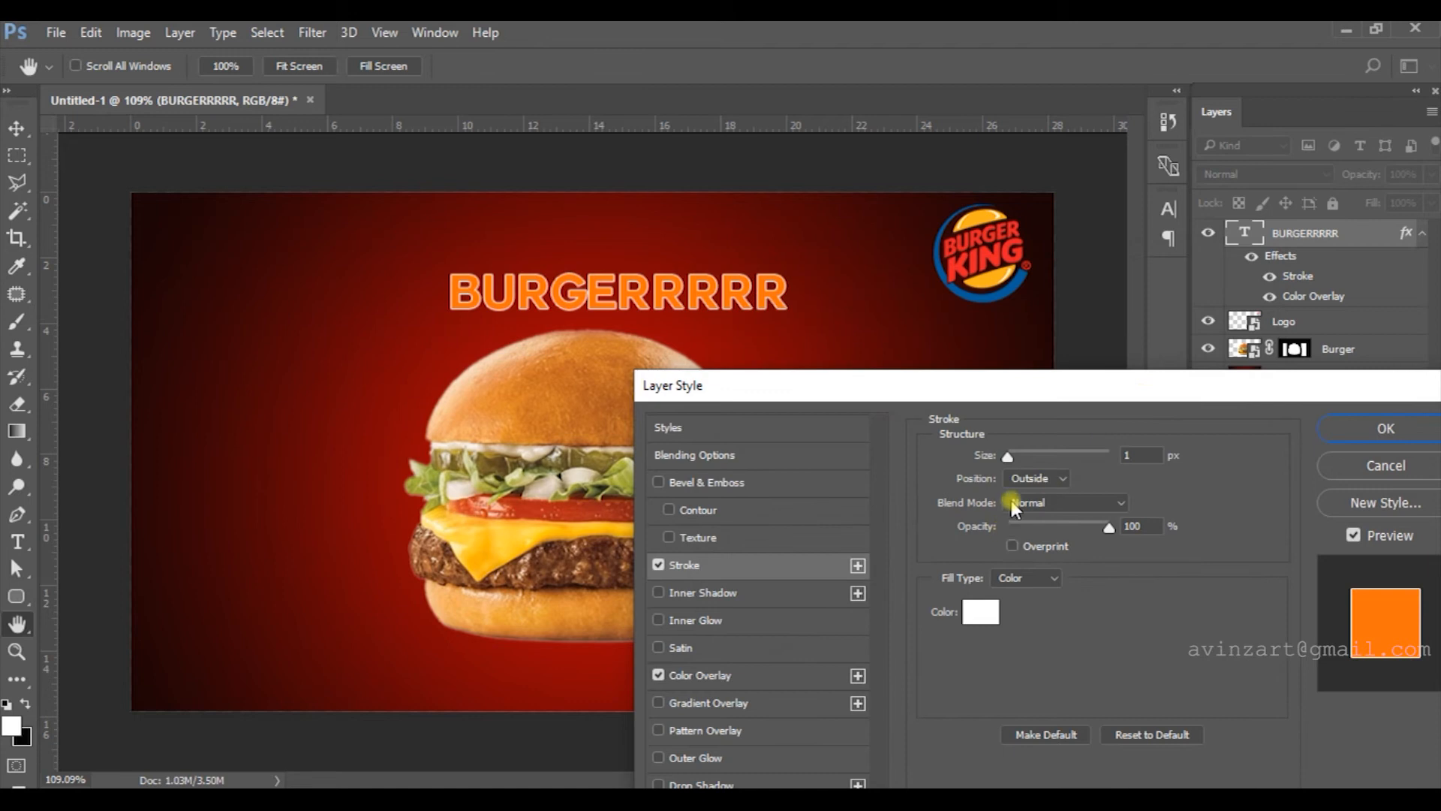
pyautogui.click(1008, 455)
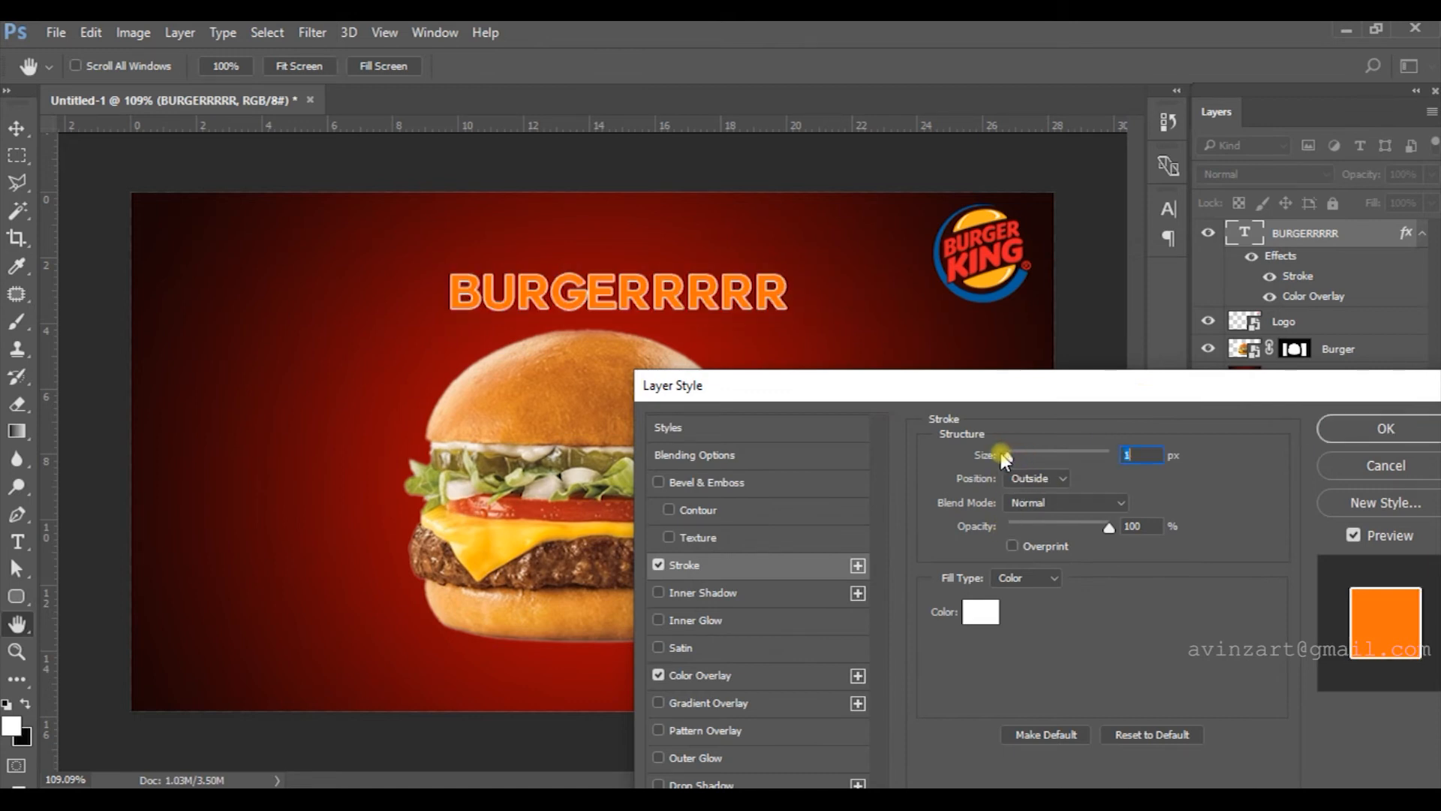
# - Set the headline's Color Overlay to the yellow-orange fcaf17 sampled from the Burger King logo, and apply the layer style
pyautogui.click(727, 676)
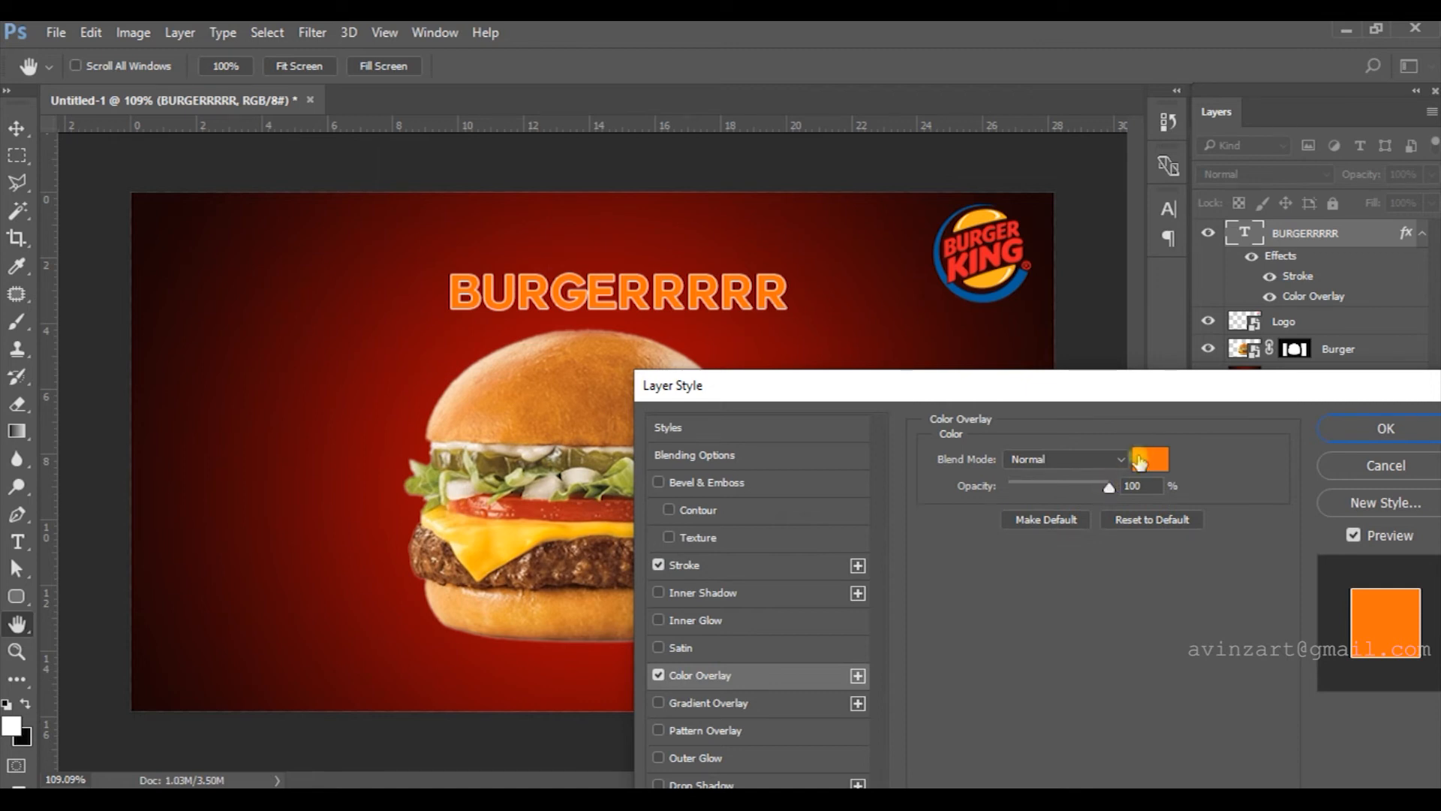
pyautogui.click(1150, 459)
pyautogui.click(989, 212)
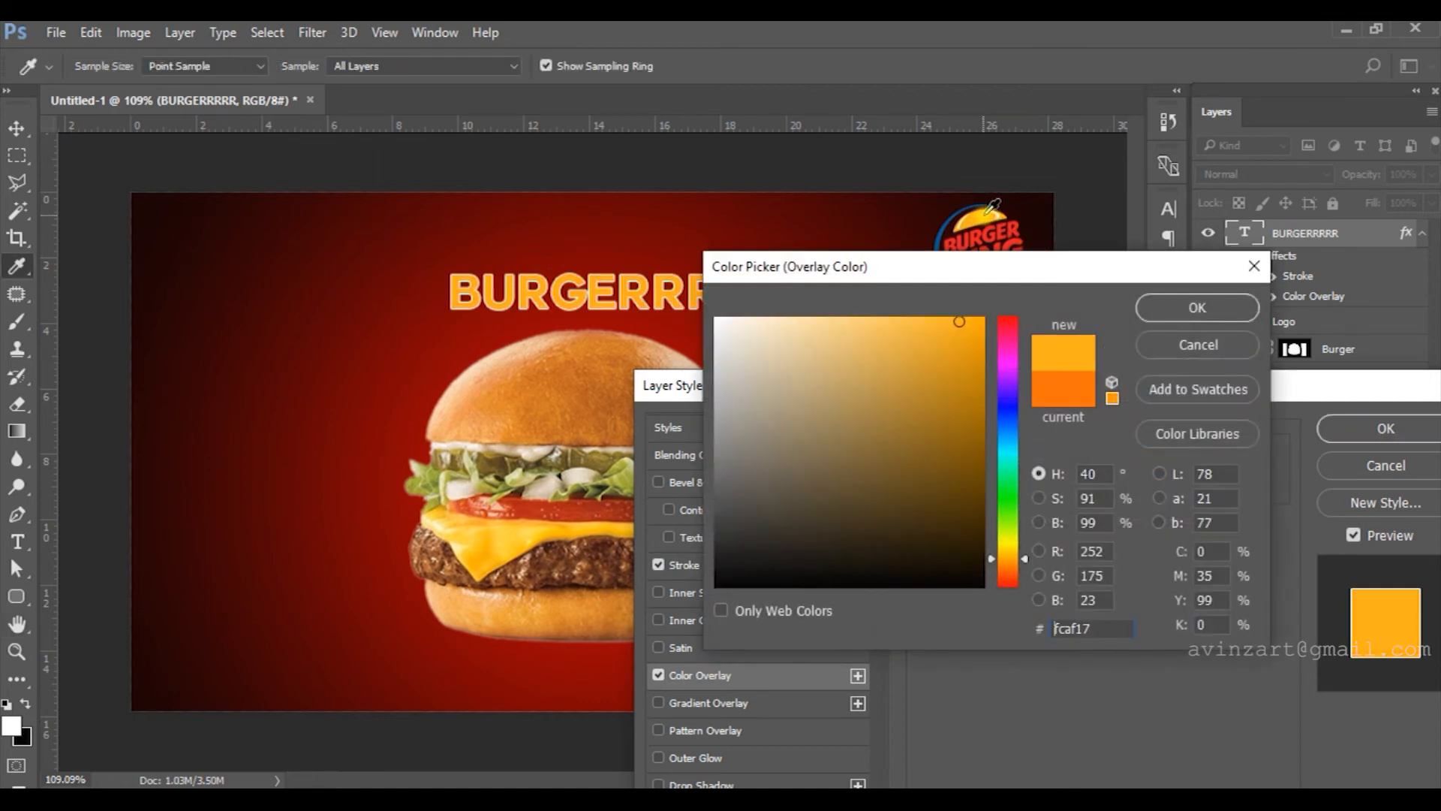
pyautogui.click(1196, 308)
pyautogui.moveTo(832, 396); pyautogui.dragTo(689, 381)
pyautogui.click(1205, 416)
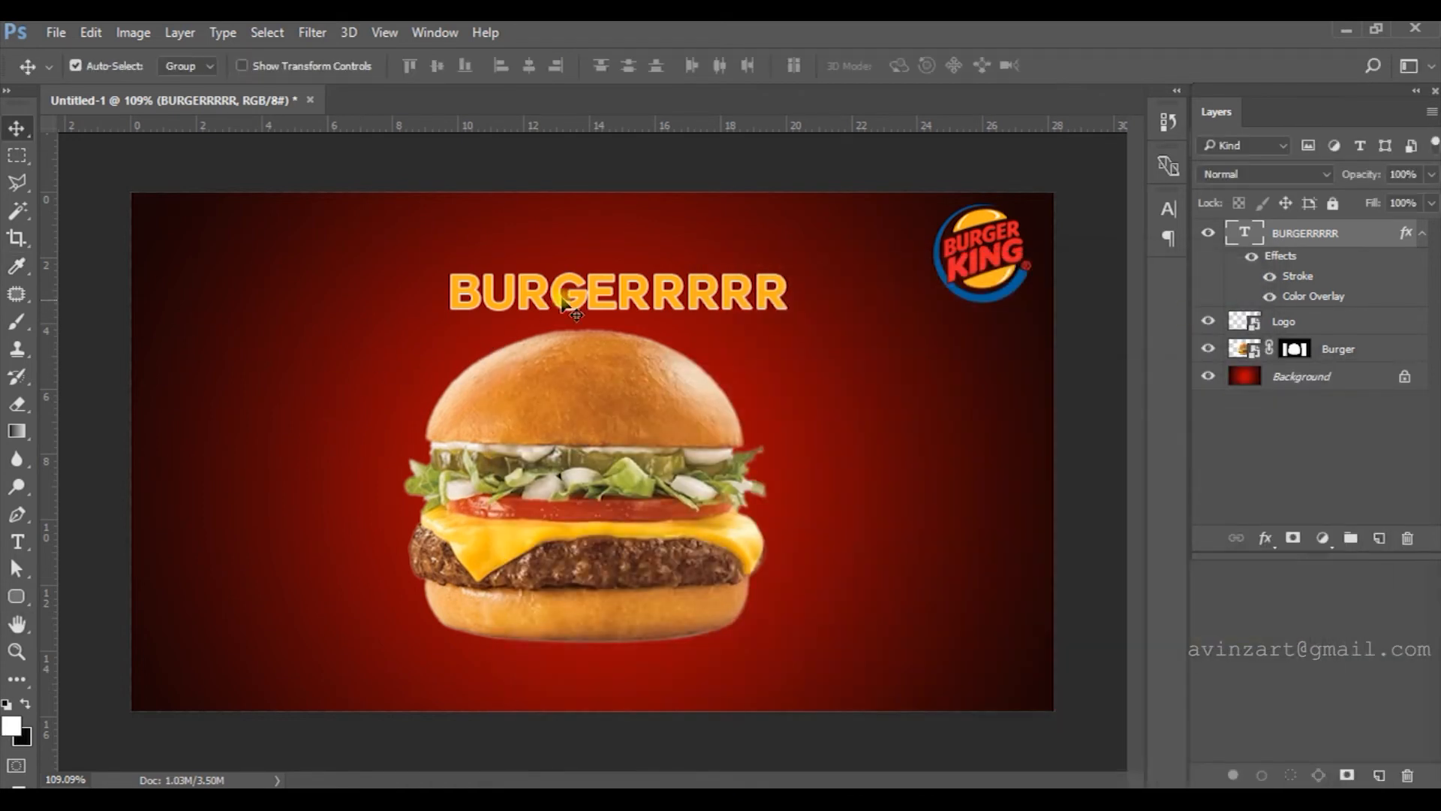
# - Set the font size of the BURGERRRRR headline to 46 pt
pyautogui.doubleClick(1245, 233)
pyautogui.click(439, 67)
pyautogui.press('Up')
pyautogui.press('Up')
pyautogui.press('Up')
pyautogui.press('Up')
pyautogui.press('Up')
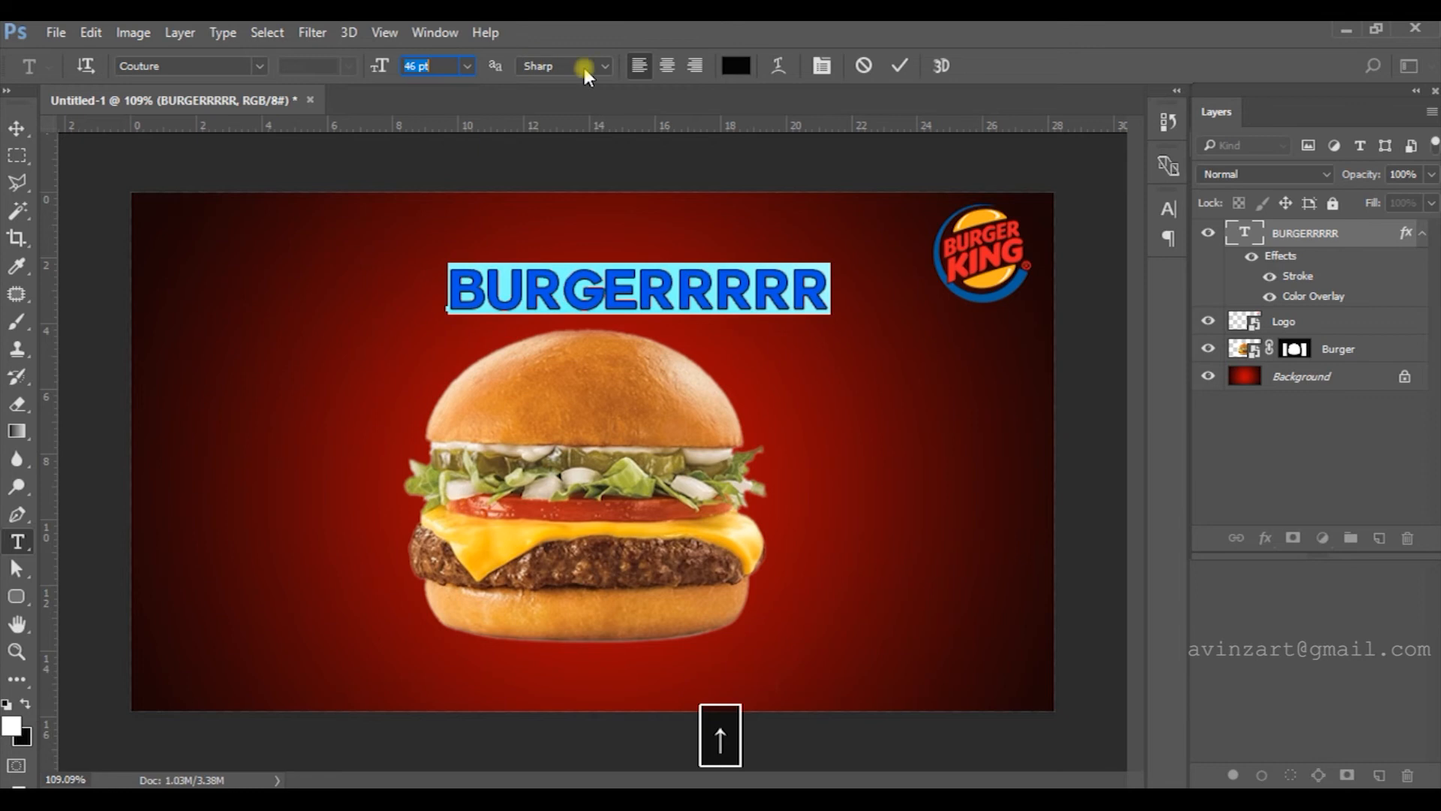
# - Center-align the headline text and move it back into place centred above the burger
pyautogui.click(639, 65)
pyautogui.click(17, 128)
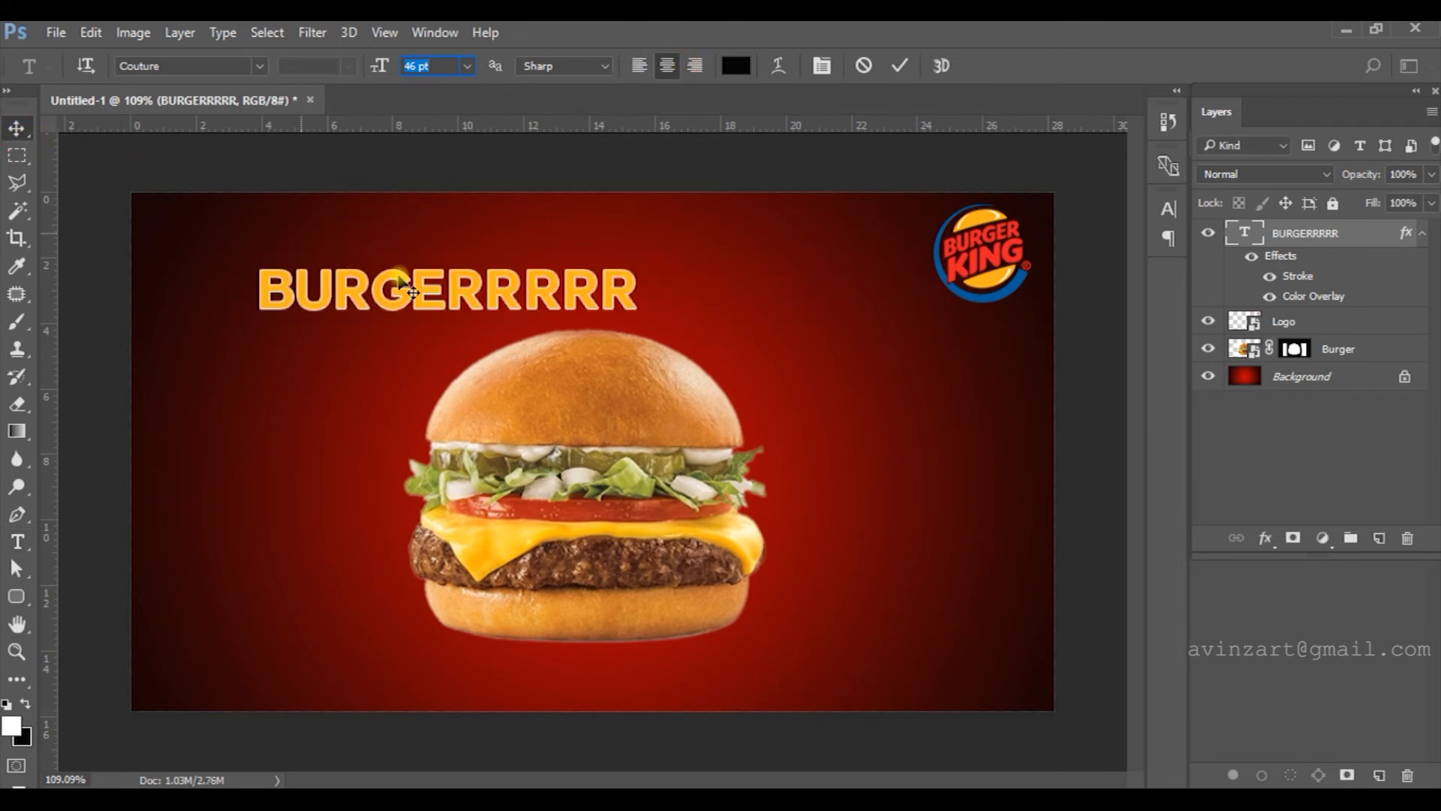
pyautogui.moveTo(436, 299); pyautogui.dragTo(573, 300)
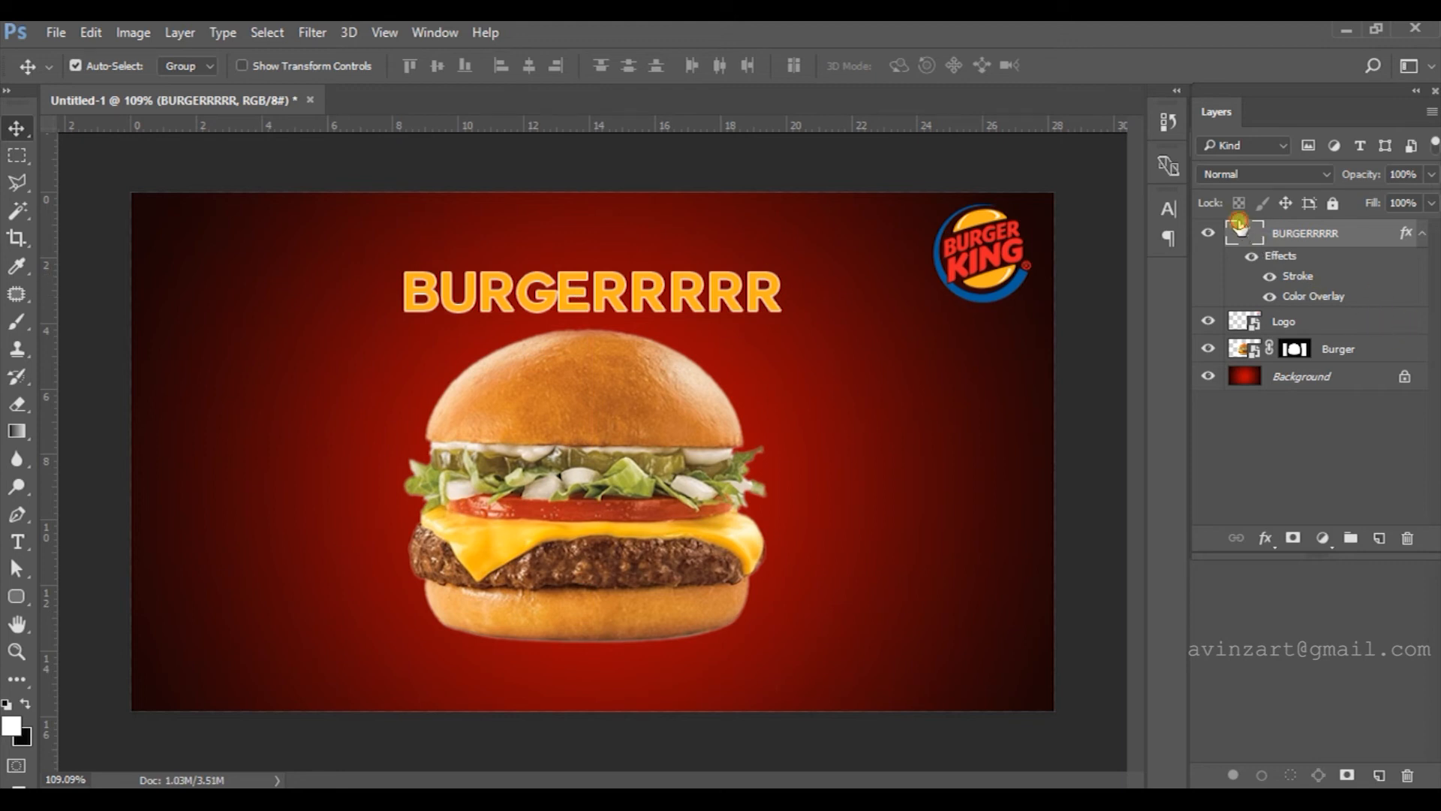
pyautogui.doubleClick(1228, 234)
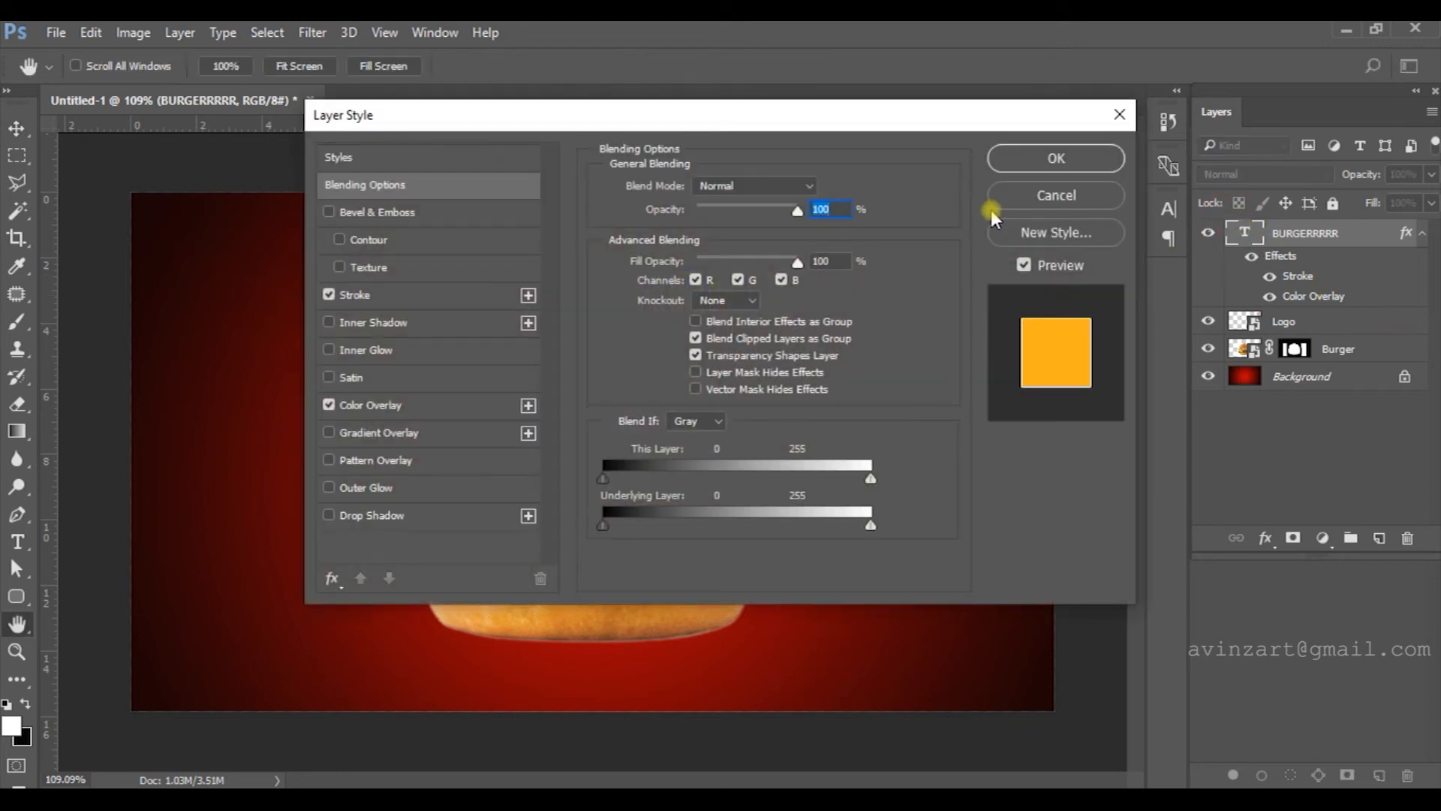
pyautogui.click(1056, 196)
pyautogui.doubleClick(1244, 233)
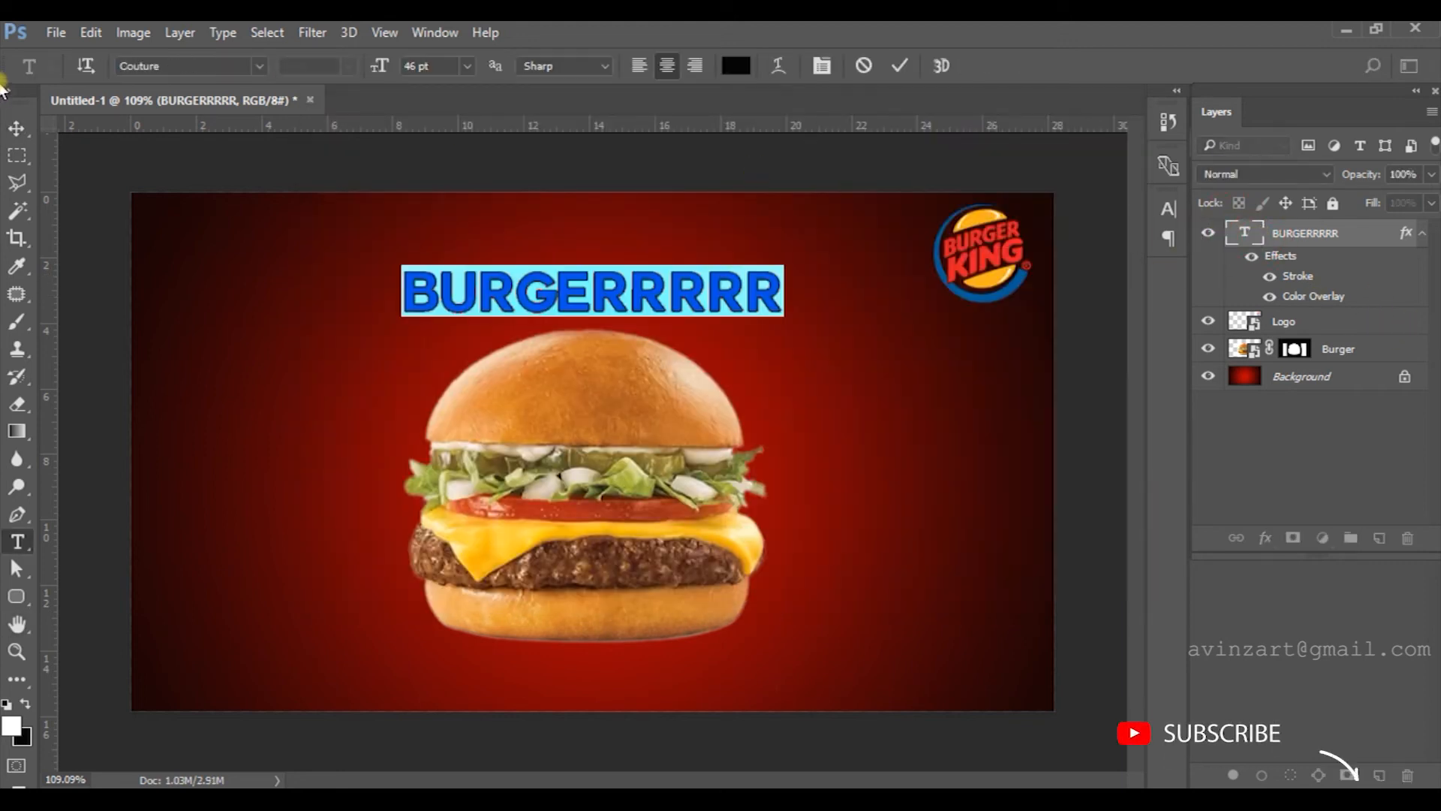
pyautogui.click(263, 66)
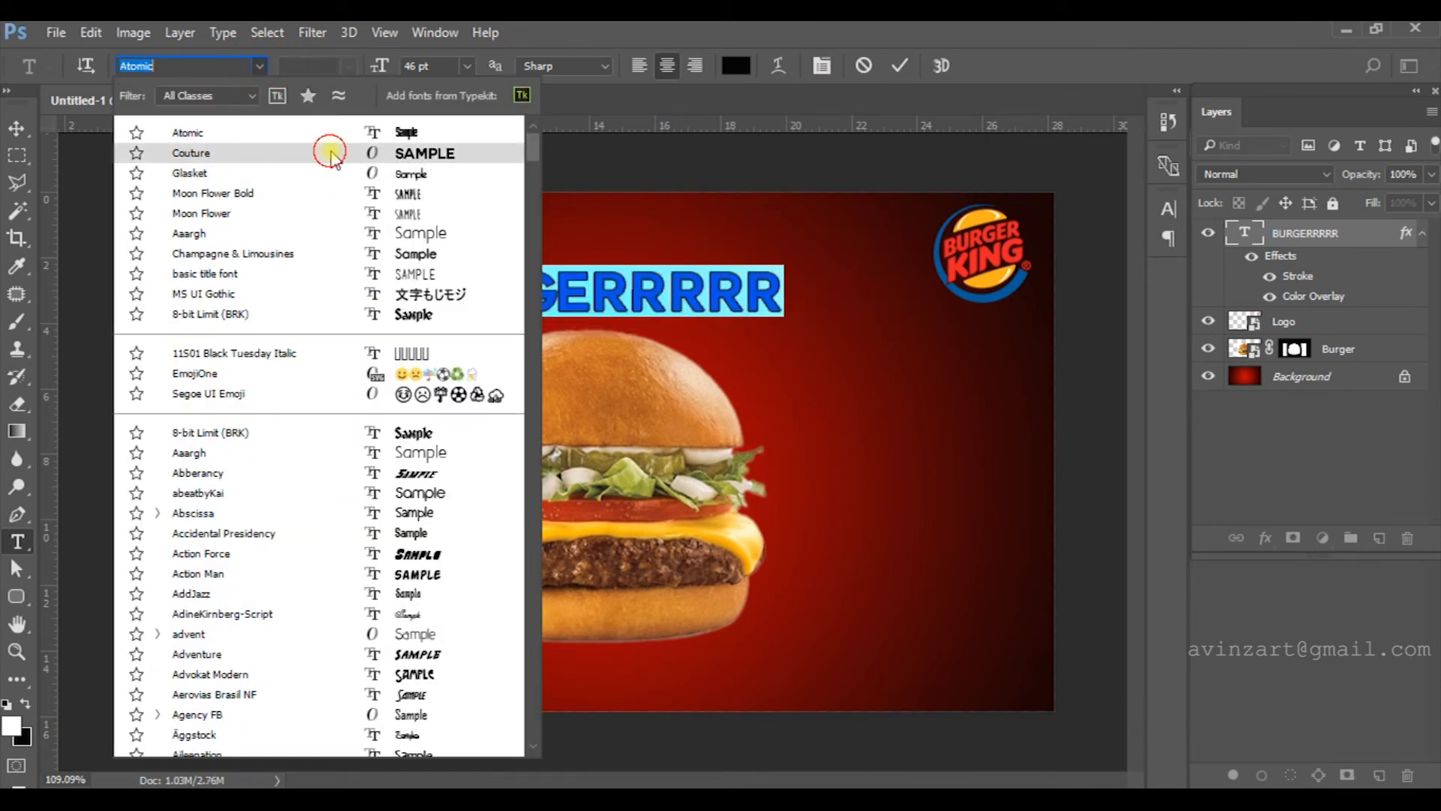
pyautogui.click(331, 154)
pyautogui.click(17, 126)
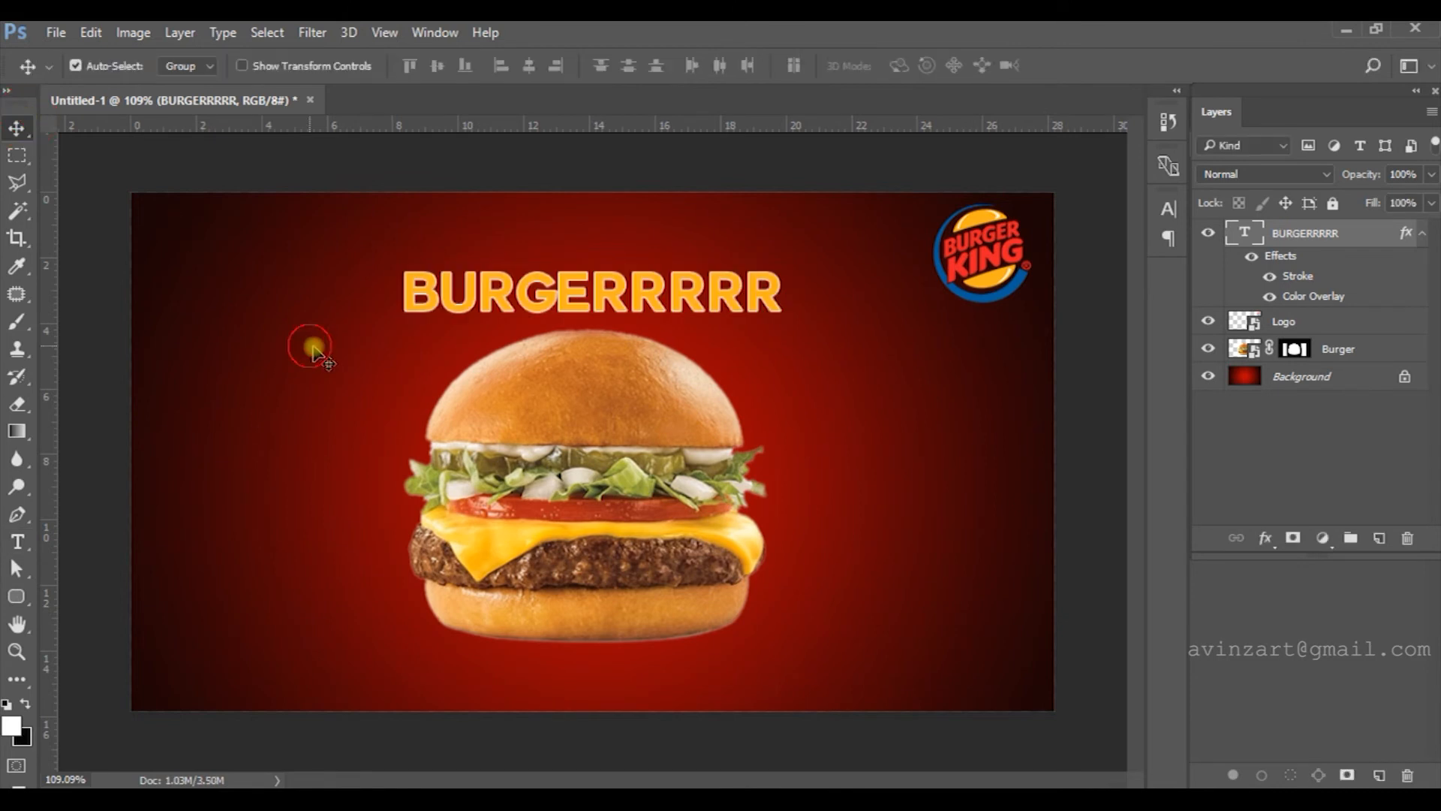
pyautogui.click(305, 338)
# - Nudge the BURGERRRRR headline up by about 6 px
pyautogui.click(650, 301)
pyautogui.press('Up')
pyautogui.press('Up')
pyautogui.press('Up')
pyautogui.press('Up')
pyautogui.press('Up')
pyautogui.press('Up')
pyautogui.press('Up')
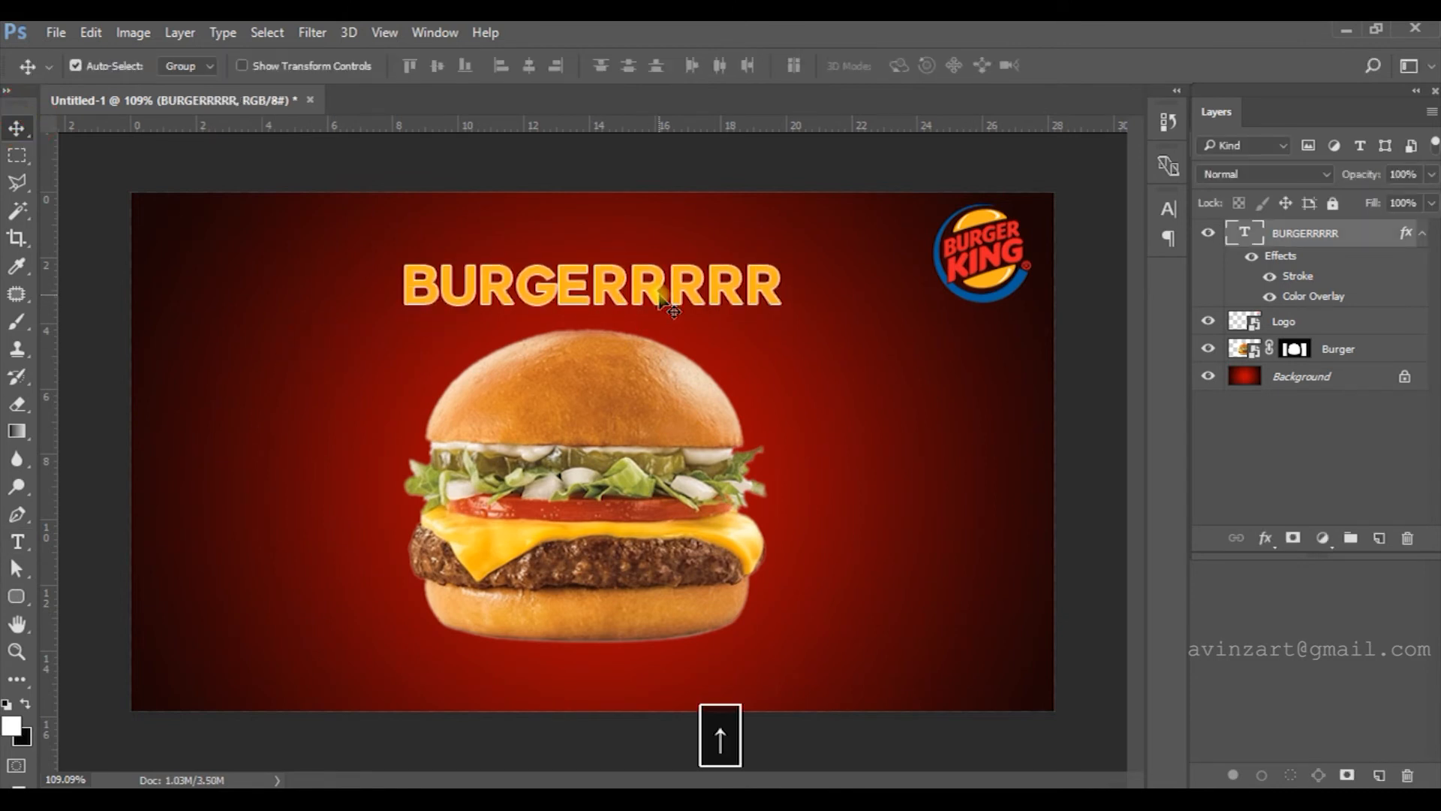
# - Warp the headline with a horizontal Arc at +46% bend and move it down so it curves around the top bun
pyautogui.doubleClick(1247, 235)
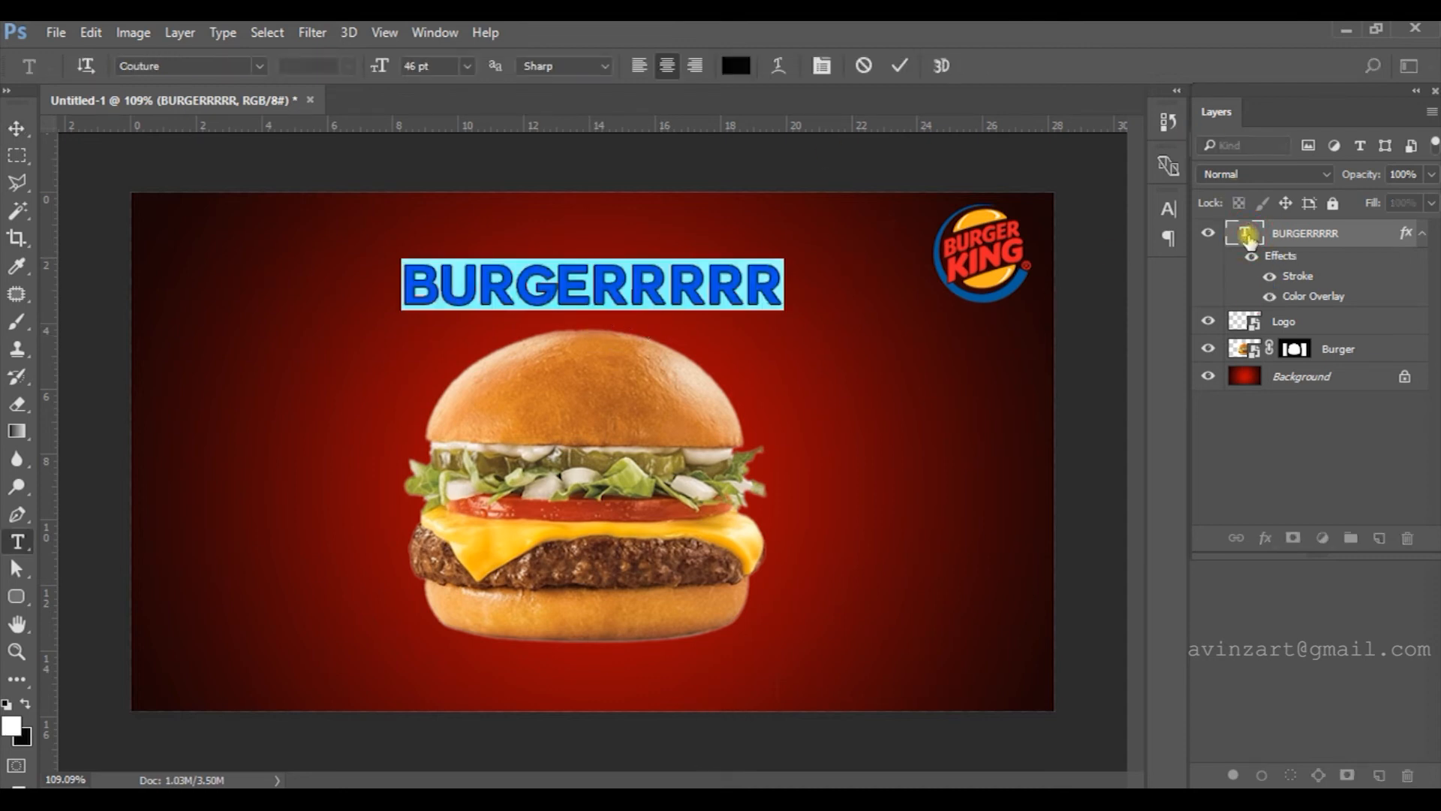
pyautogui.click(777, 66)
pyautogui.moveTo(682, 193); pyautogui.dragTo(1156, 229)
pyautogui.click(1147, 266)
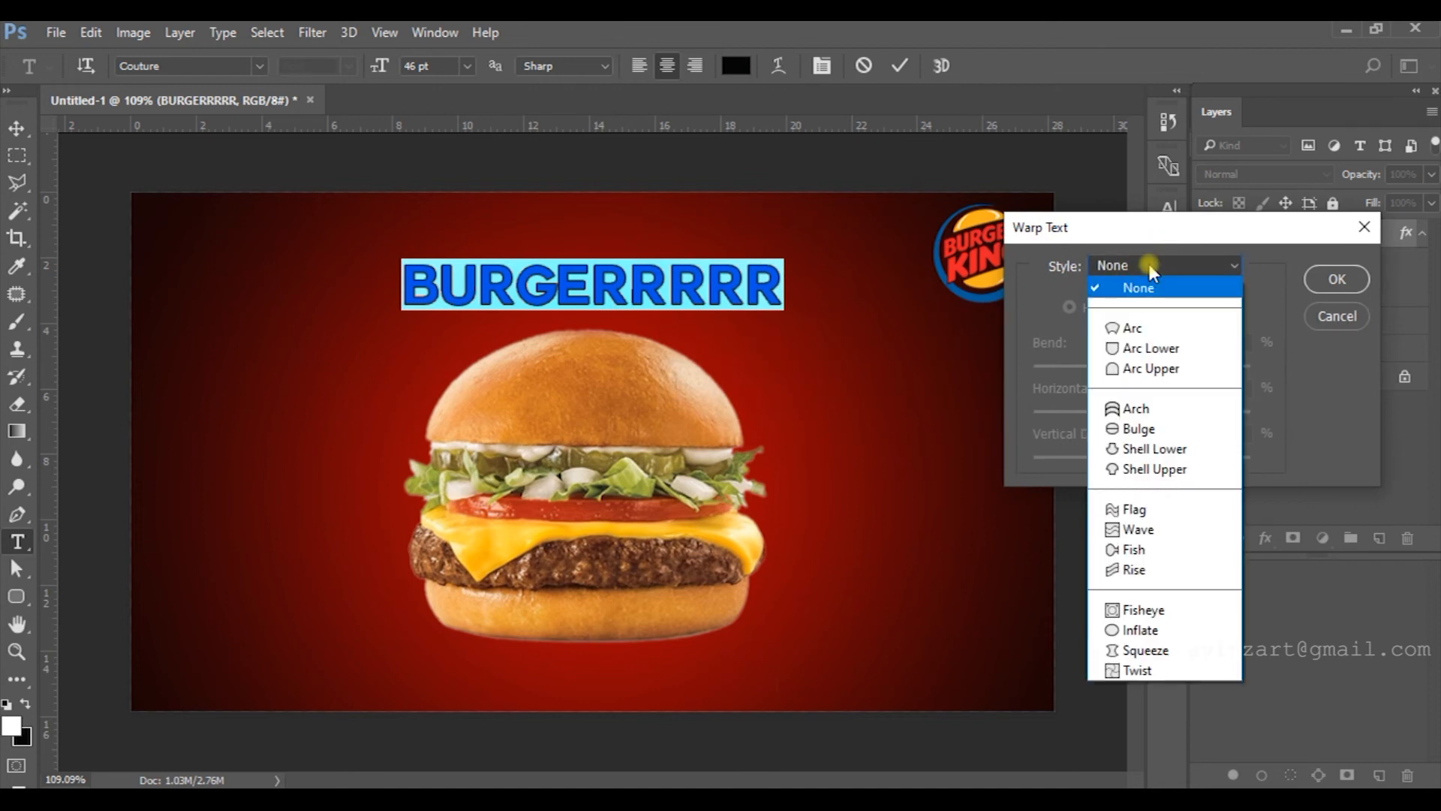
pyautogui.click(1163, 328)
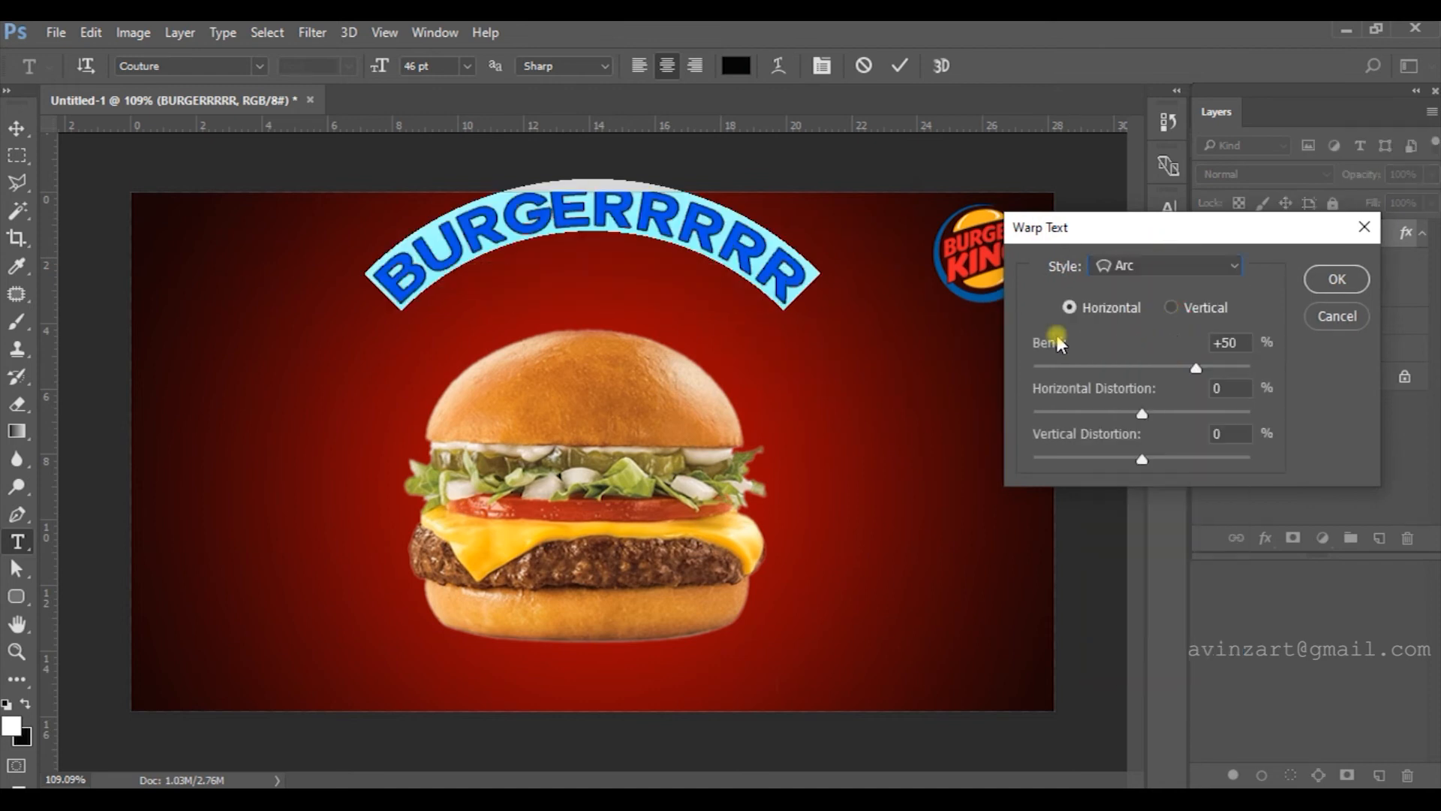
pyautogui.moveTo(1195, 367)
pyautogui.mouseDown()
pyautogui.moveTo(1145, 371)
pyautogui.moveTo(1194, 369)
pyautogui.mouseUp()
pyautogui.moveTo(1195, 373); pyautogui.dragTo(1195, 373)
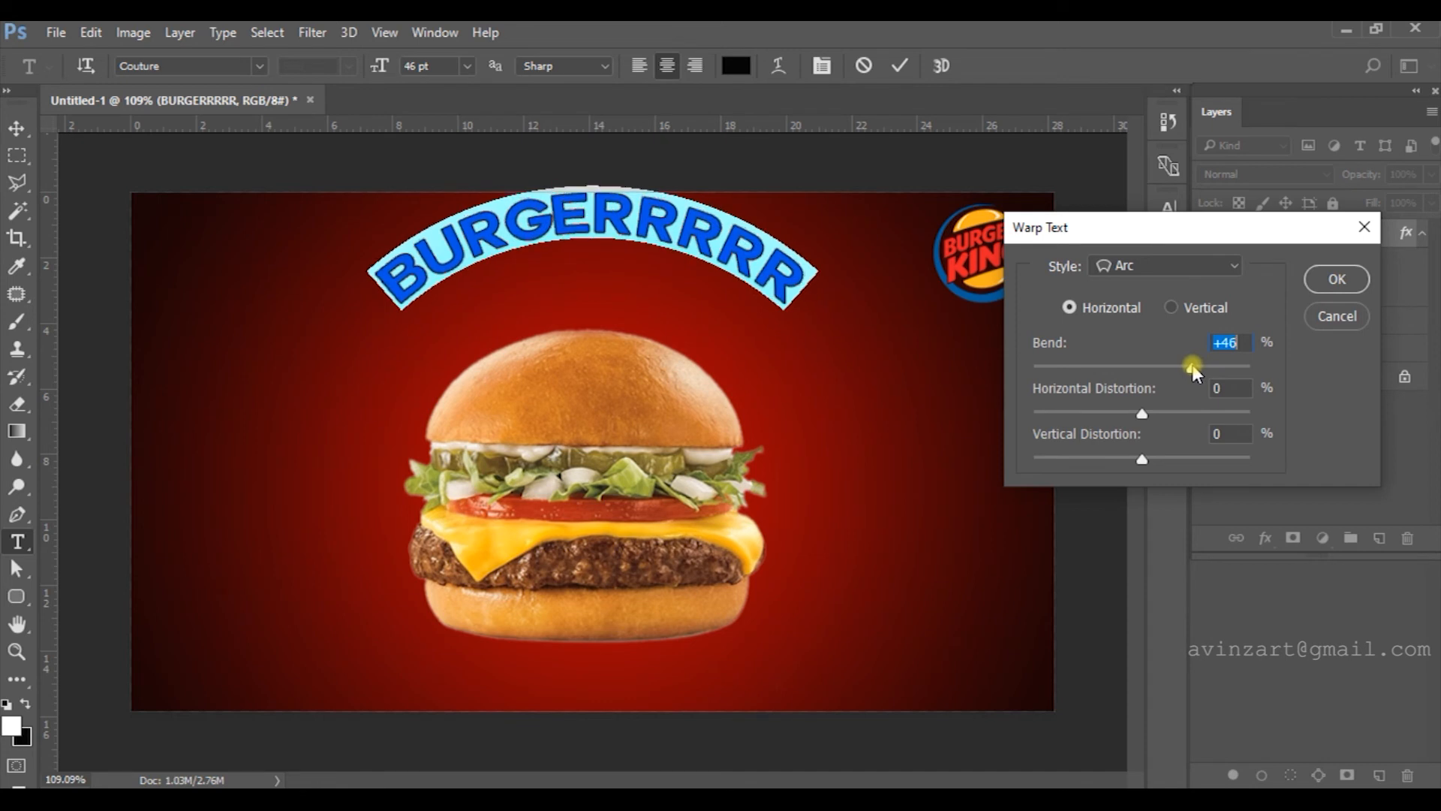
pyautogui.click(1338, 280)
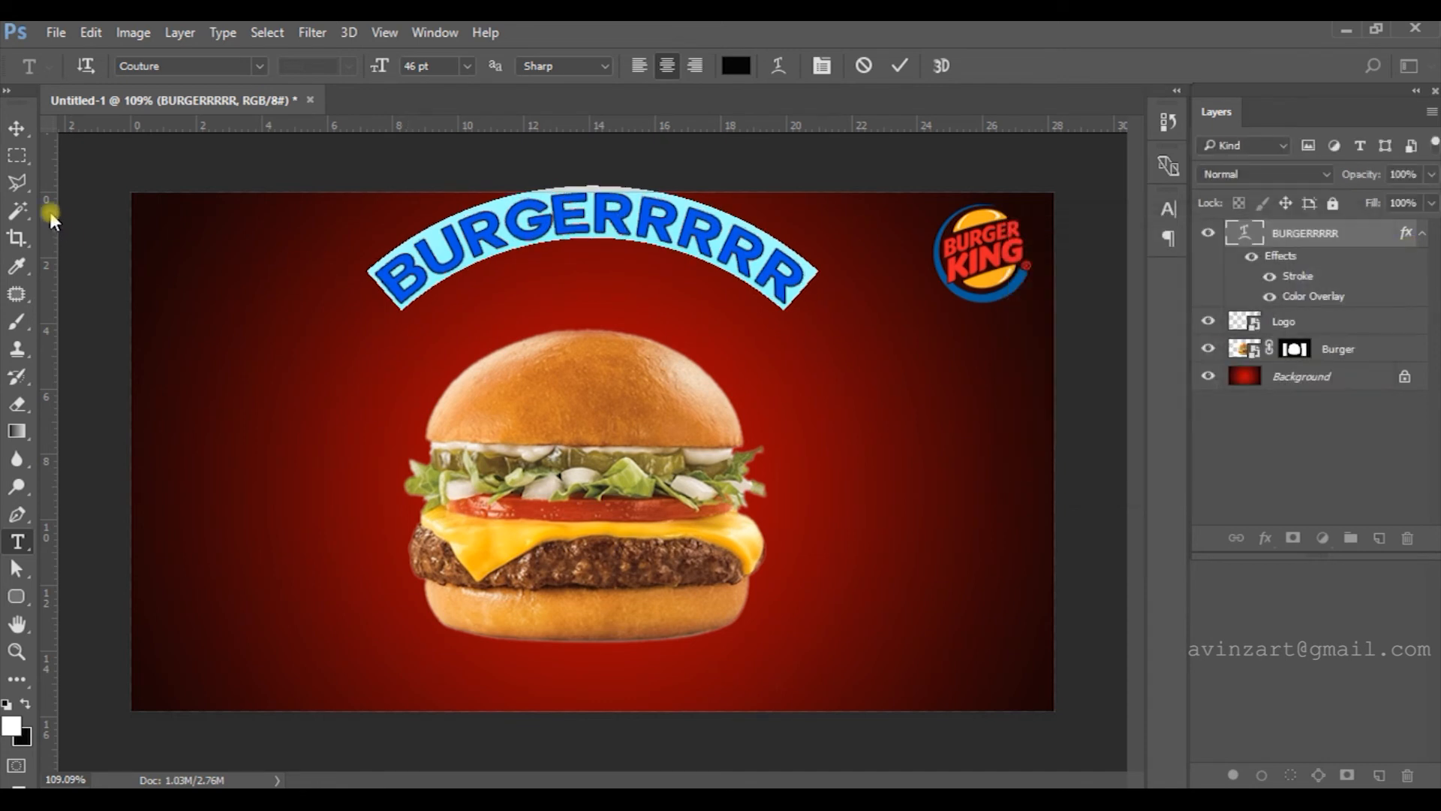
pyautogui.click(21, 130)
pyautogui.moveTo(559, 218); pyautogui.dragTo(566, 304)
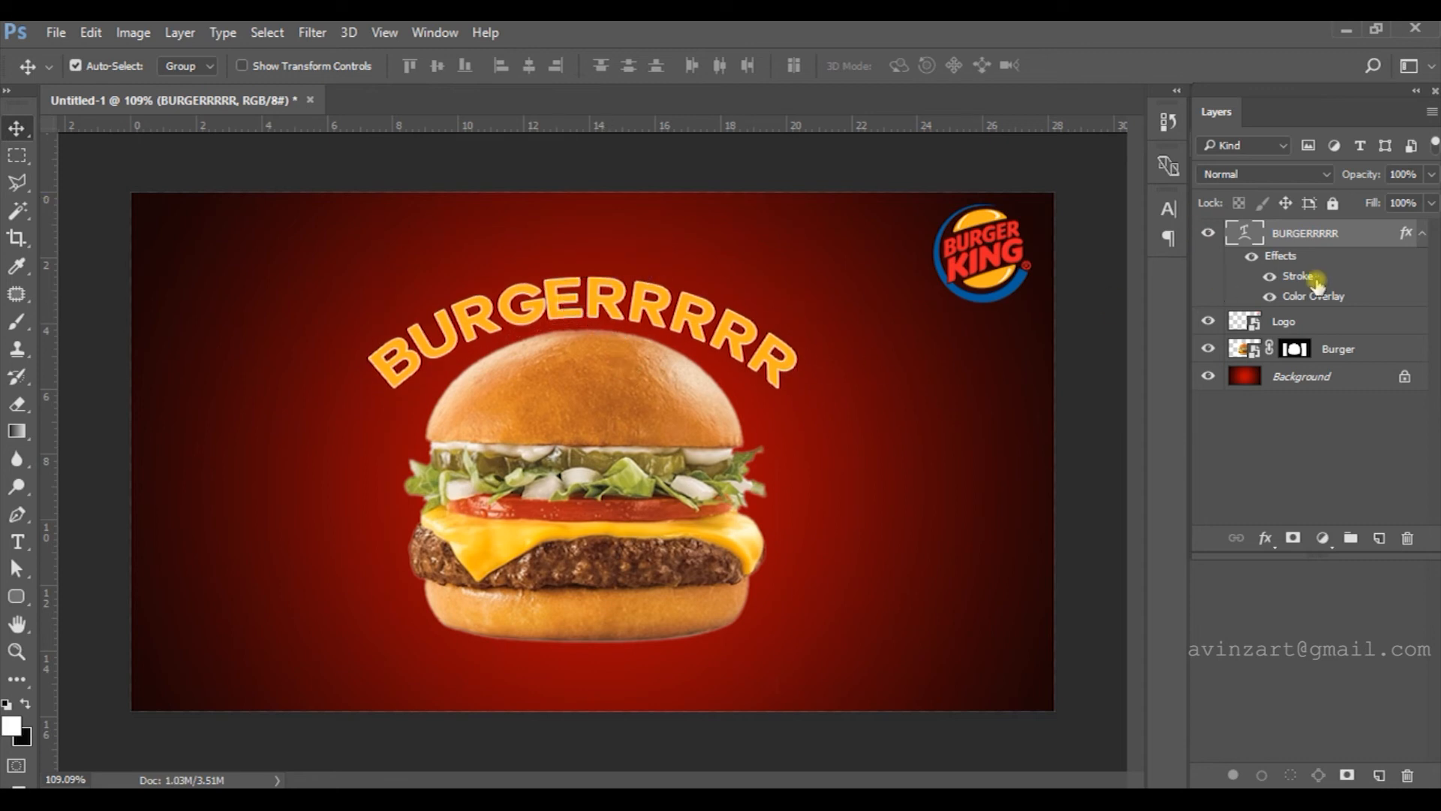
# - Increase the headline's Arc warp bend to +70%
pyautogui.doubleClick(1239, 232)
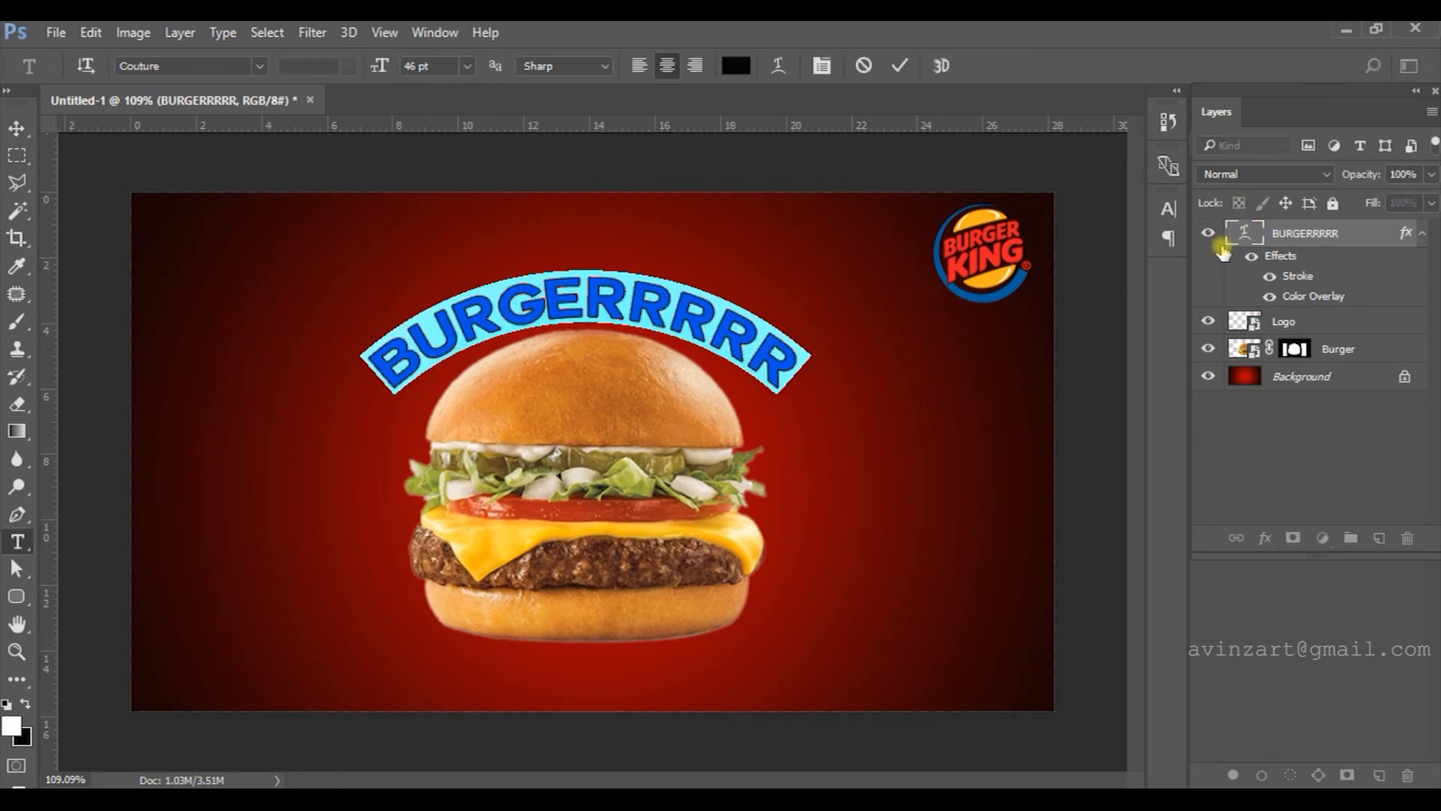
pyautogui.click(779, 68)
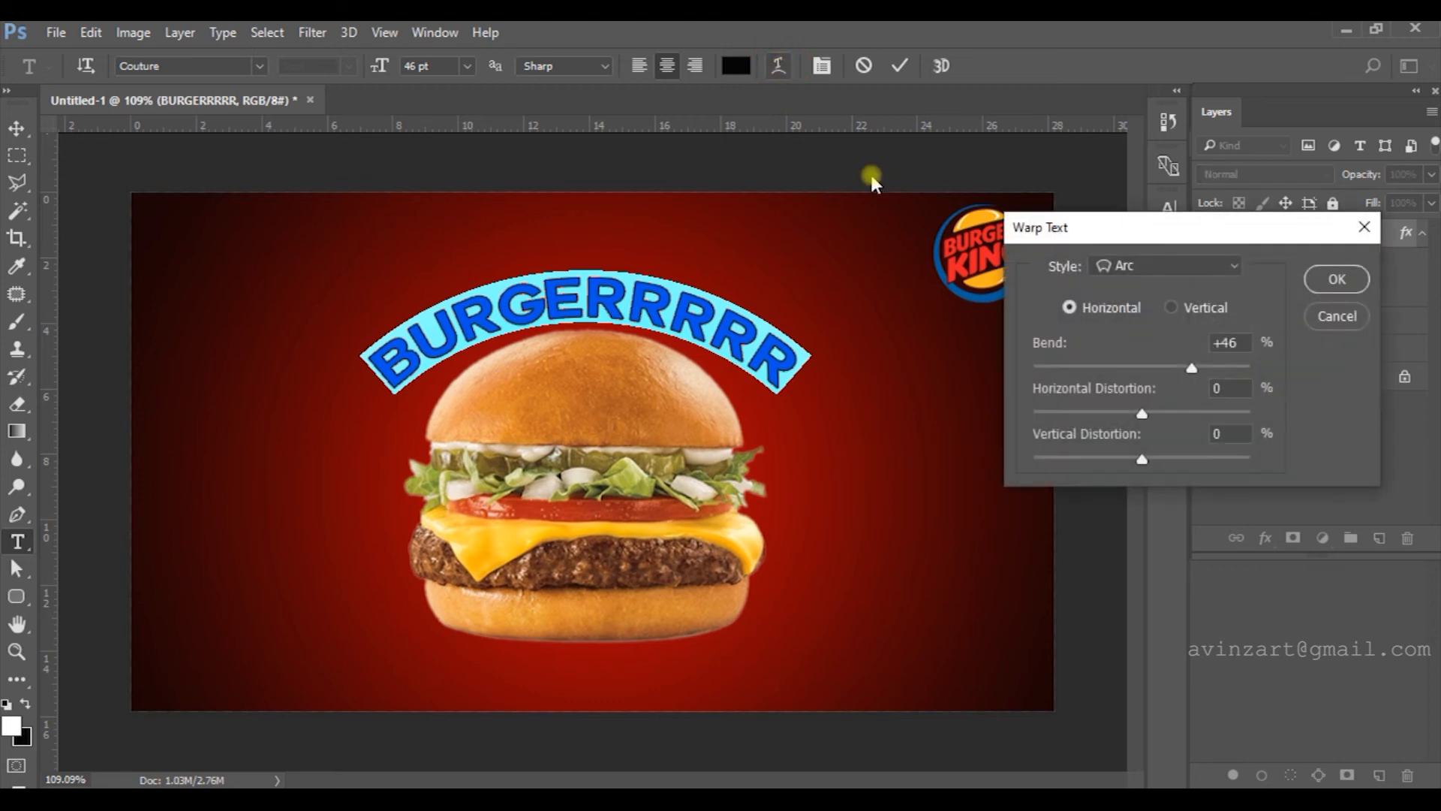
pyautogui.moveTo(1197, 375); pyautogui.dragTo(1213, 368)
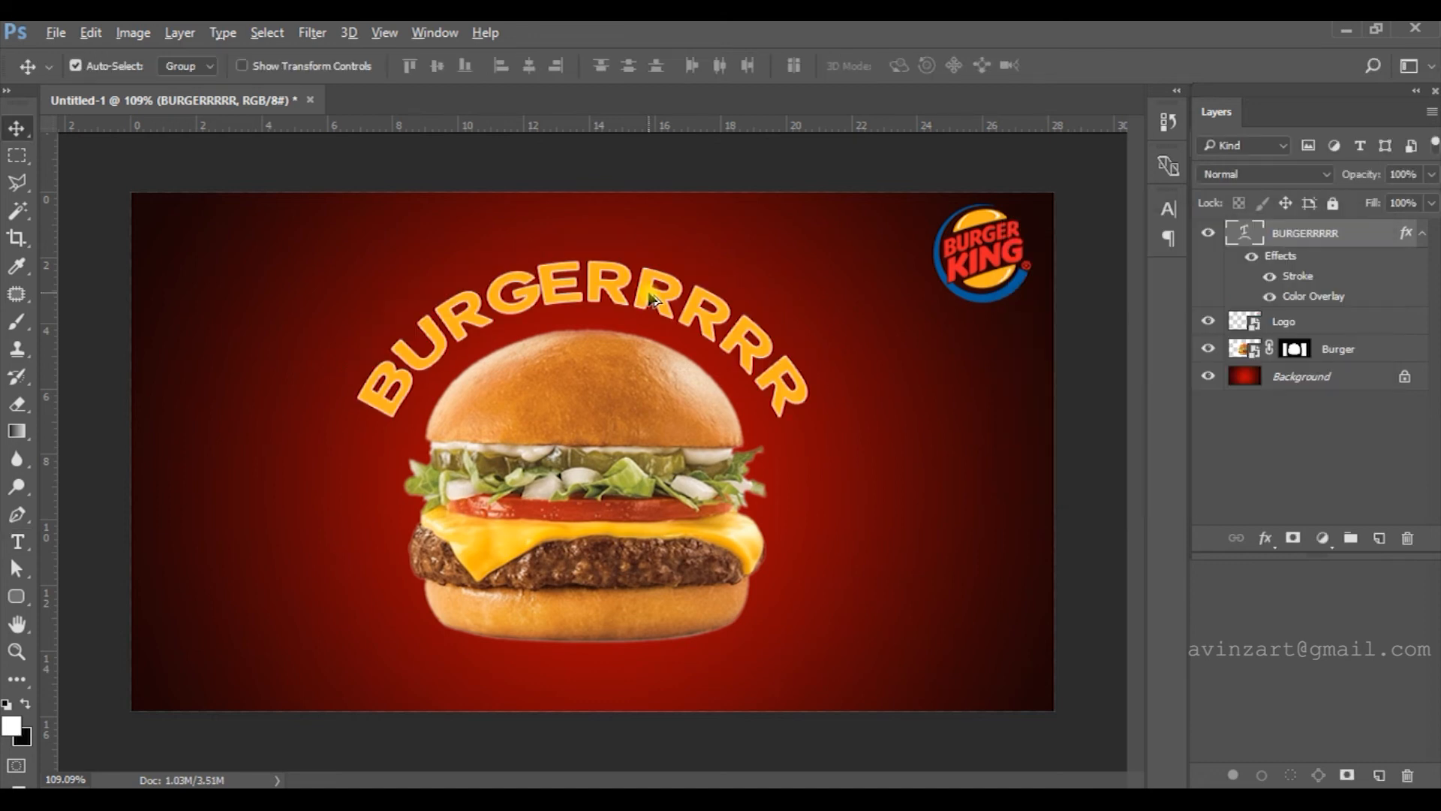
# - Duplicate the arched headline straight down over the lower half of the burger and nudge the copy up 40 px
pyautogui.moveTo(652, 297); pyautogui.dragTo(664, 572)
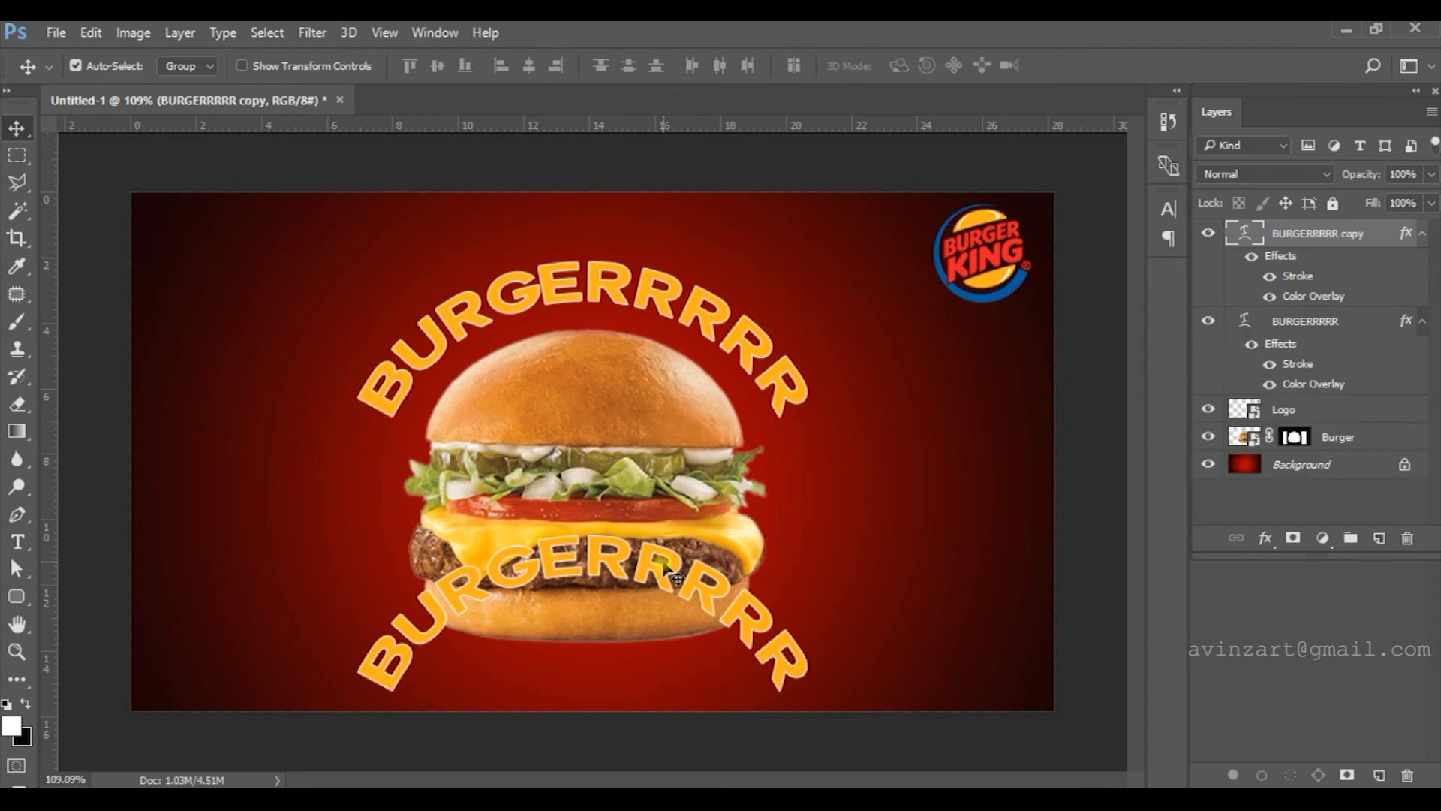
pyautogui.hotkey('shift', 'Up')
pyautogui.hotkey('shift', 'Up')
pyautogui.hotkey('shift', 'Up')
pyautogui.hotkey('shift', 'Up')
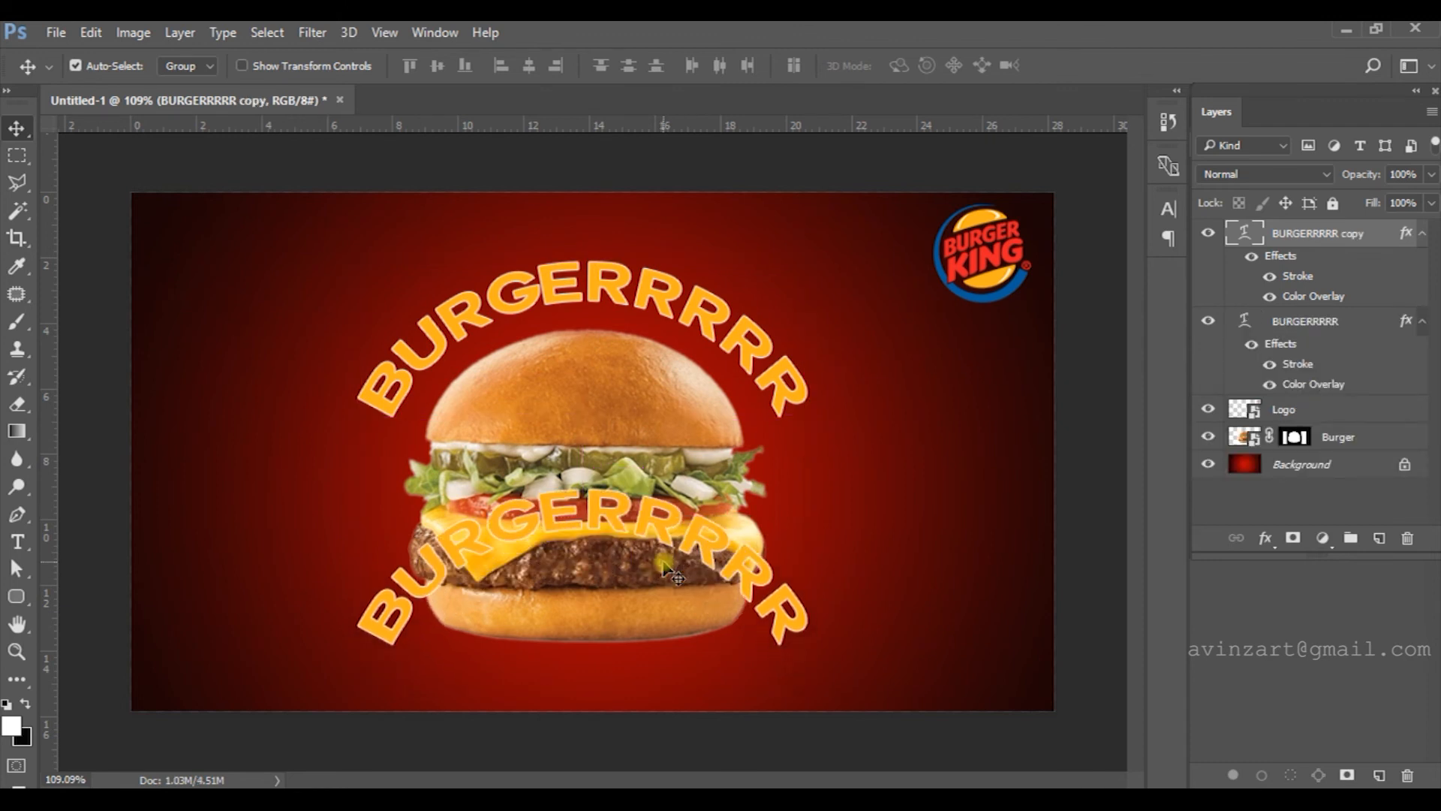
# - Set the Arc warp bend of the duplicated headline to -40% so it curves upward beneath the burger
pyautogui.doubleClick(1260, 235)
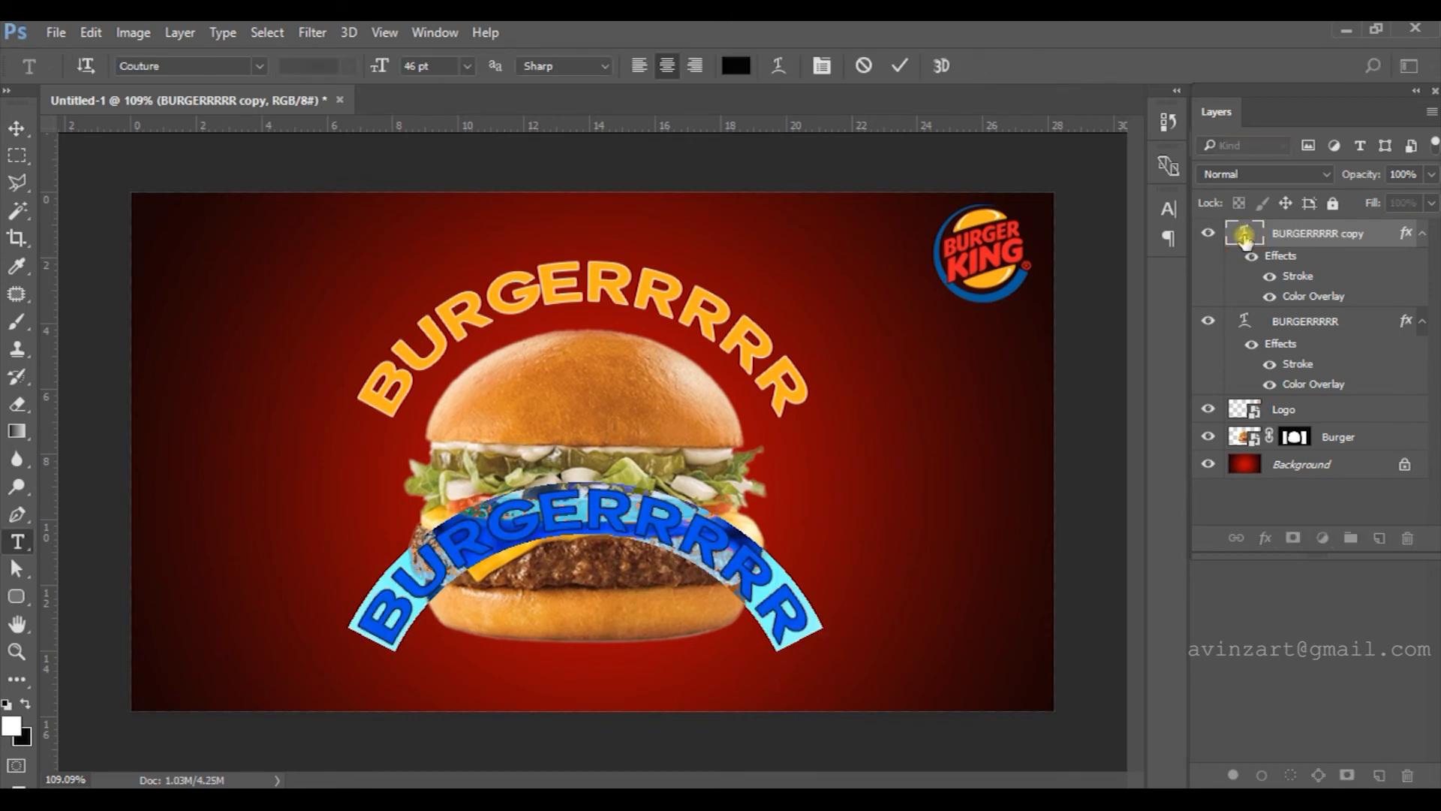
pyautogui.click(781, 60)
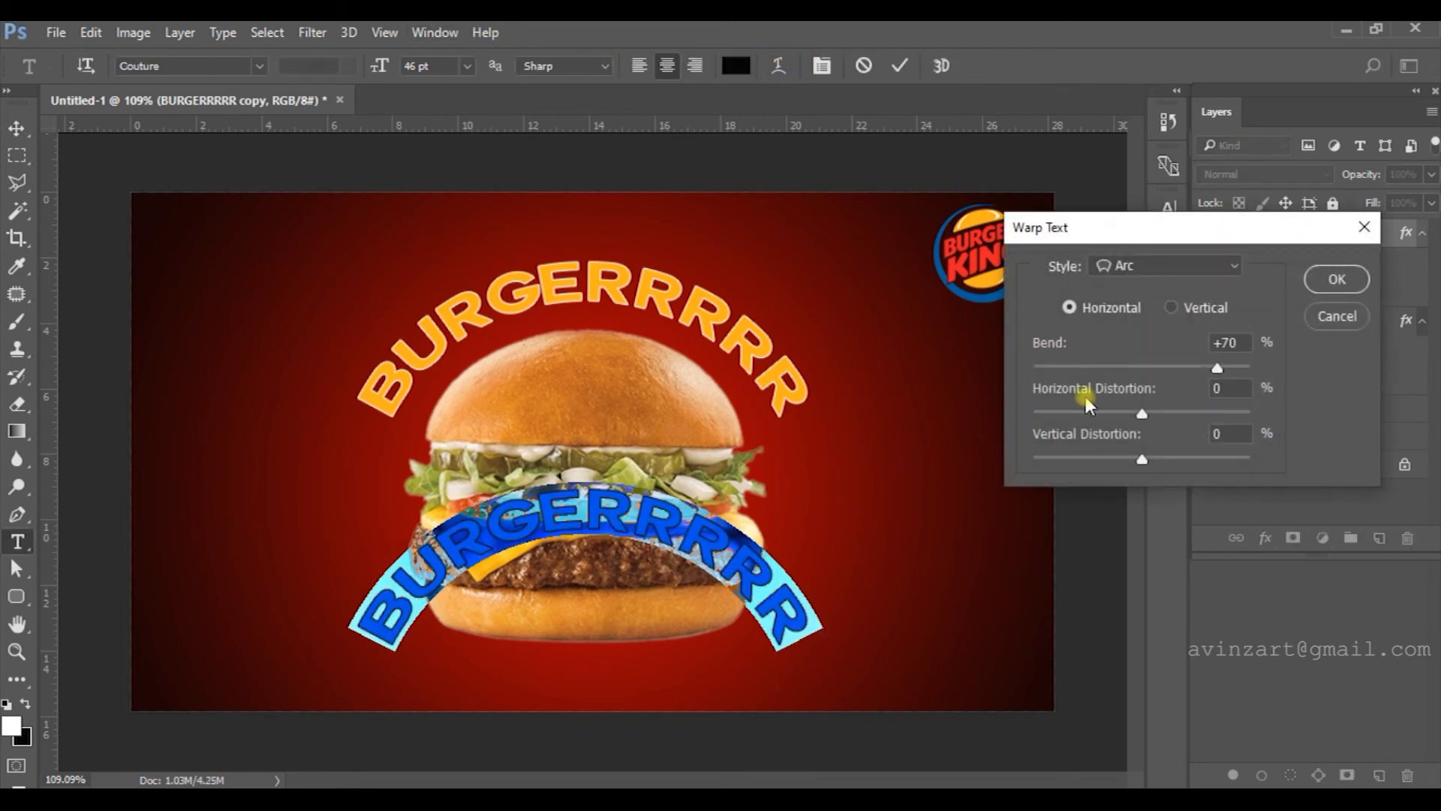
pyautogui.moveTo(1216, 368); pyautogui.dragTo(1099, 344)
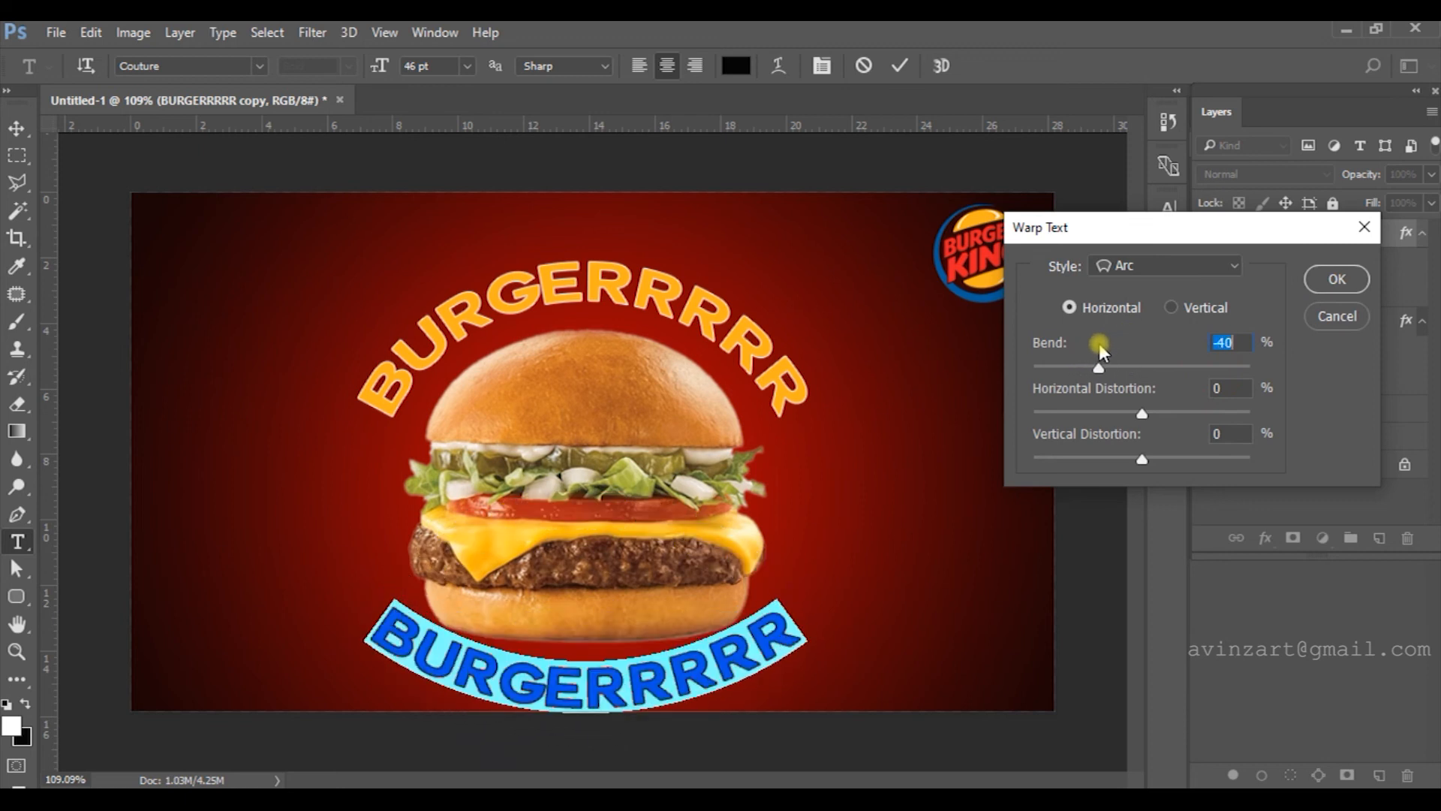
pyautogui.click(1326, 283)
# - Replace the text of the lower headline copy with BUY 1 GET 1
pyautogui.click(650, 674)
pyautogui.hotkey('ctrl', 'a')
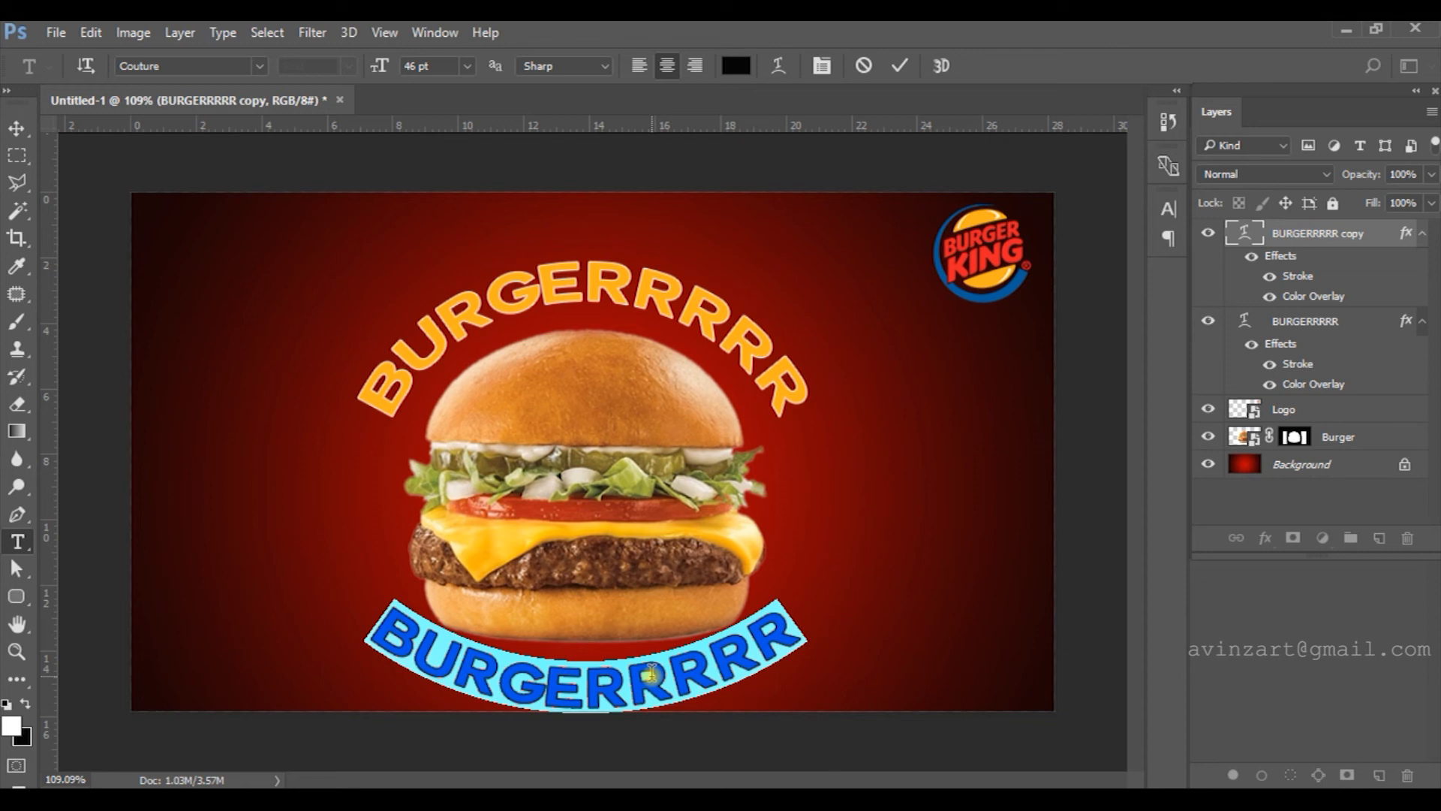
pyautogui.write('BUY')
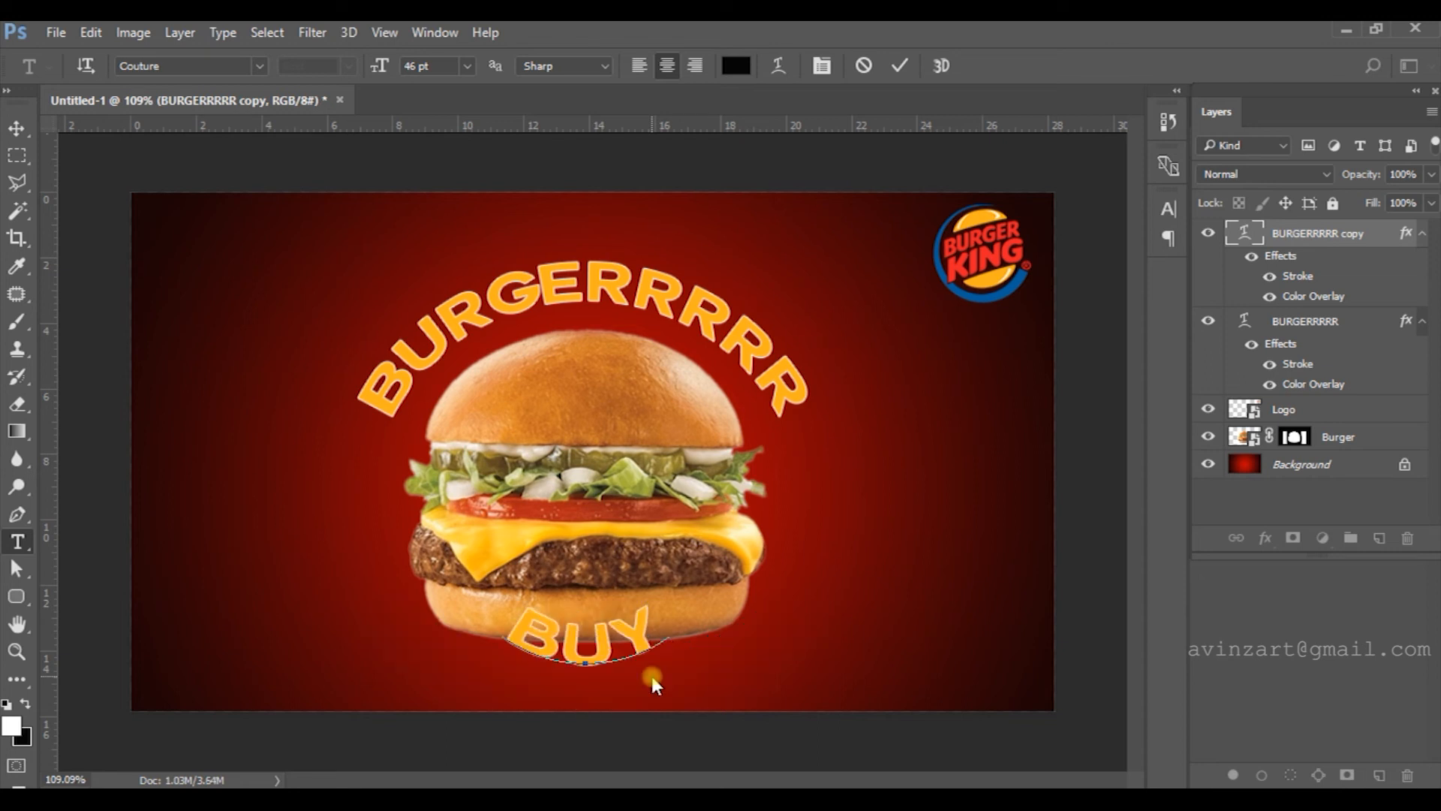
pyautogui.write(' 1 GET')
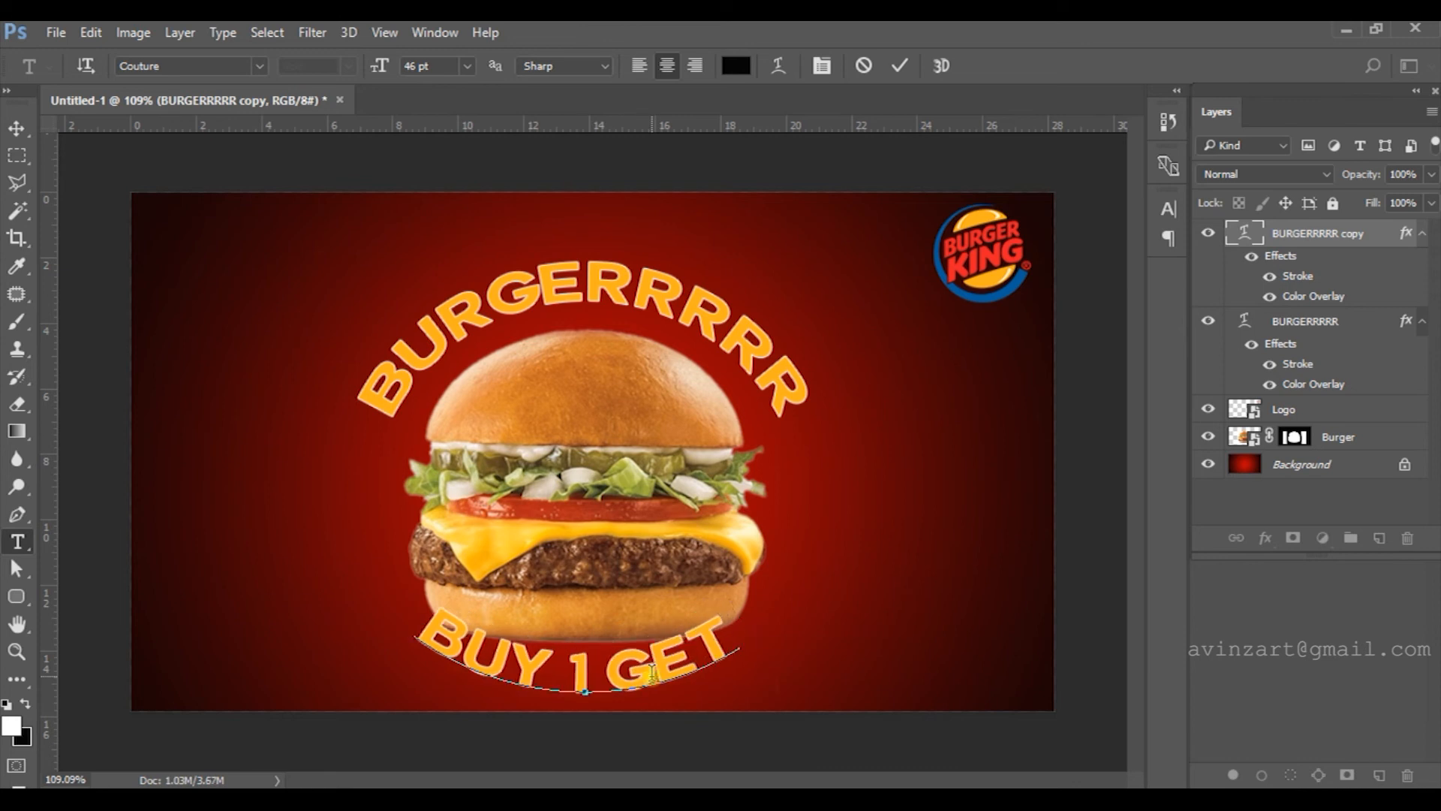
pyautogui.write(' 1')
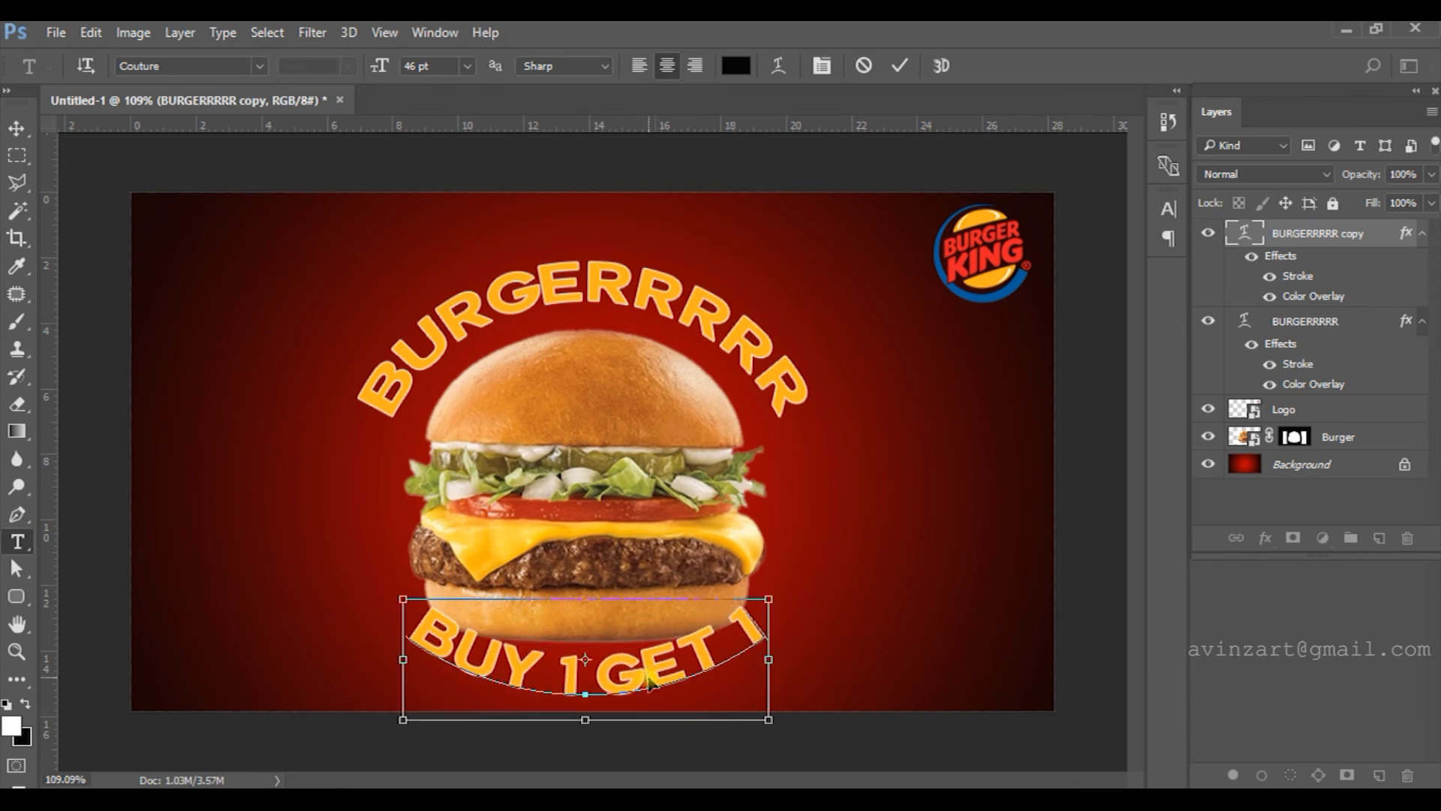
# - Flatten the BUY 1 GET 1 text's Arc warp to a bend of -13%
pyautogui.hotkey('ctrl', 'a')
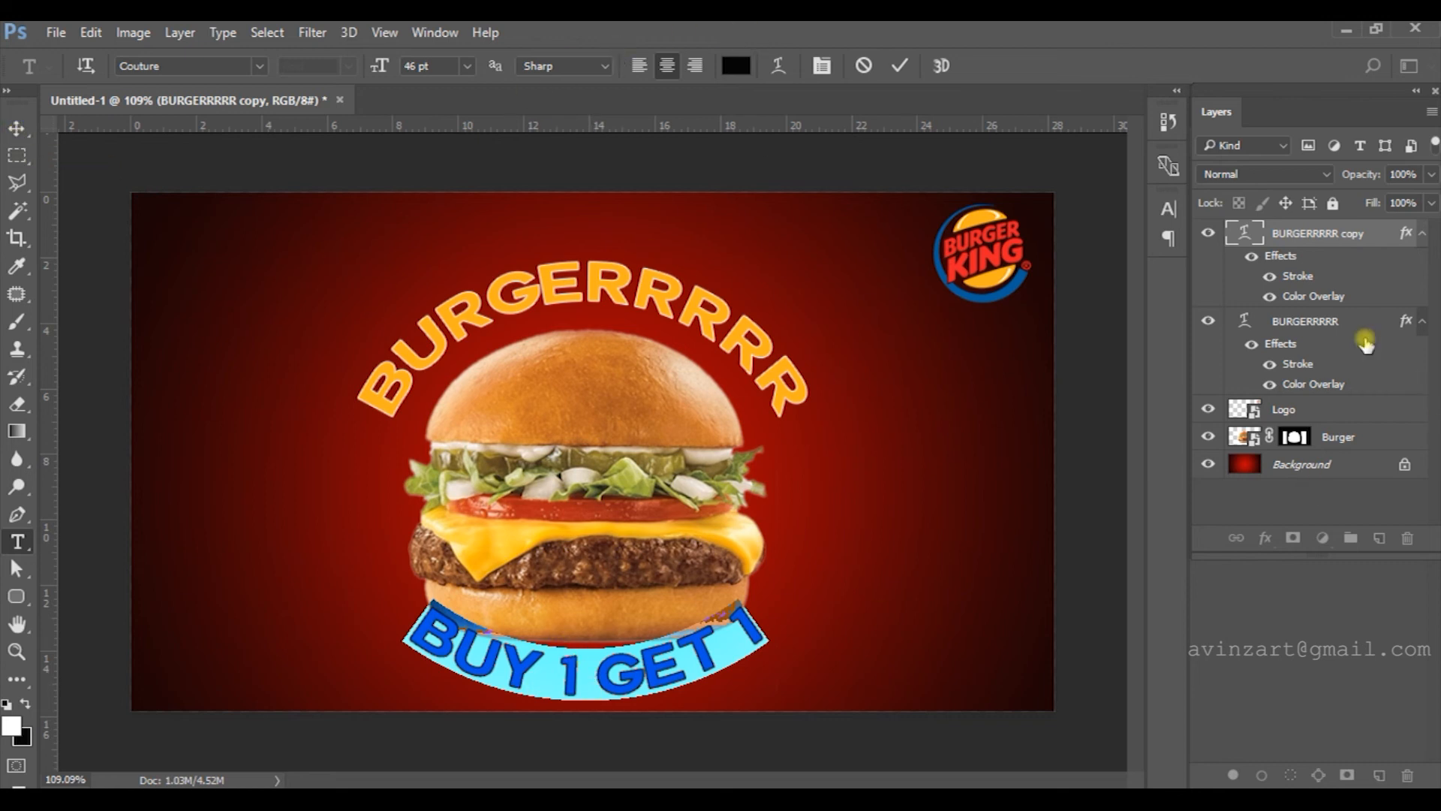
pyautogui.doubleClick(1245, 234)
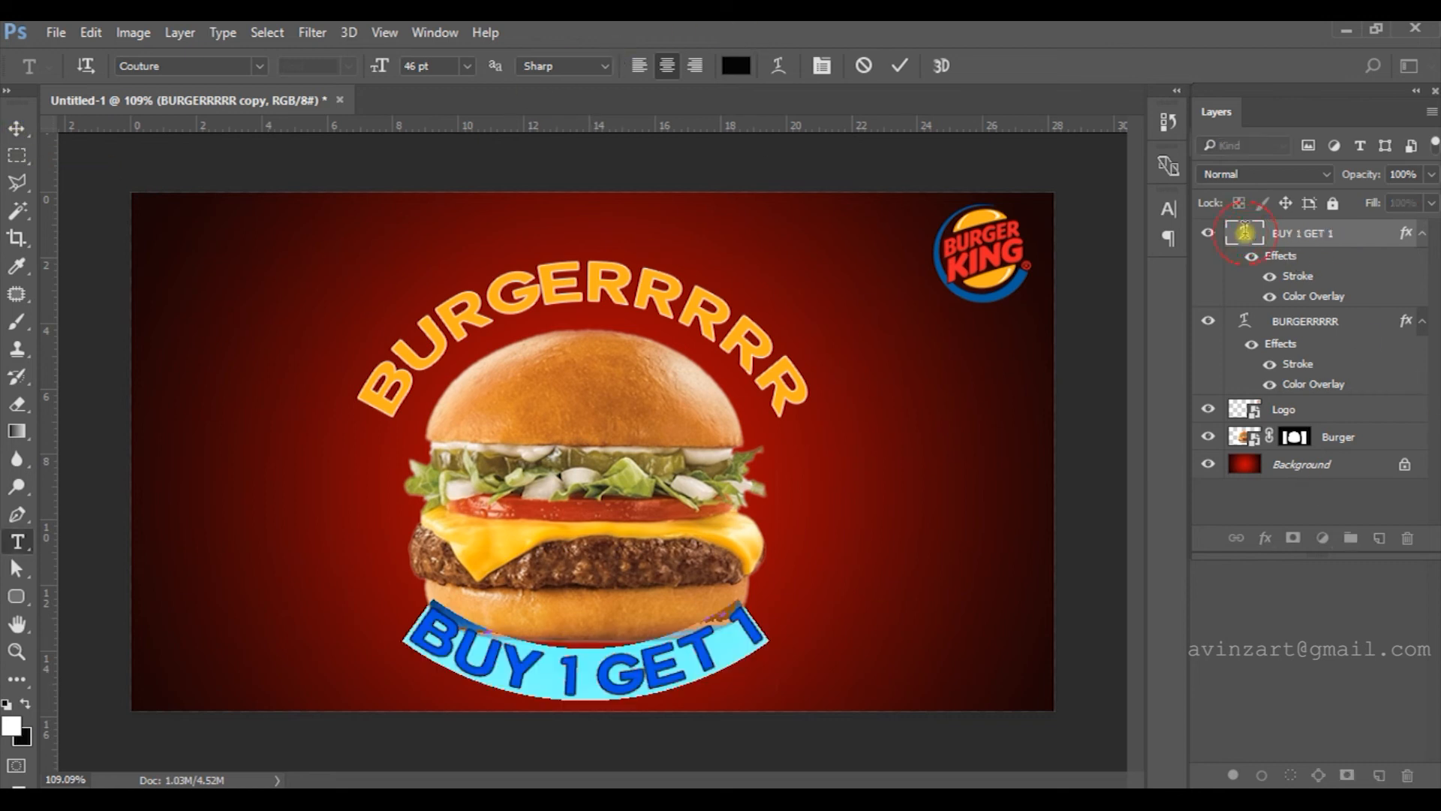
pyautogui.click(784, 66)
pyautogui.moveTo(1092, 370); pyautogui.dragTo(1131, 372)
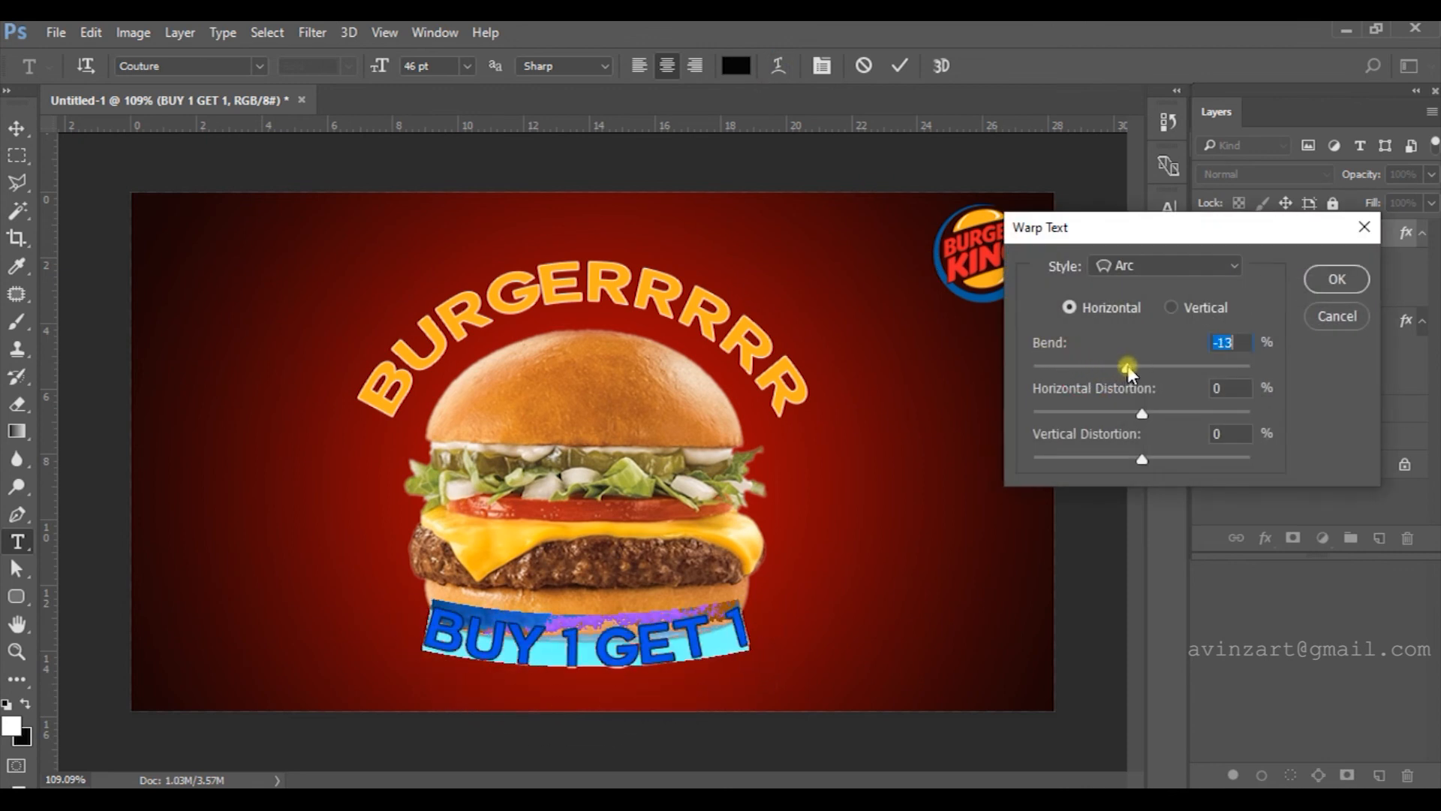
pyautogui.click(1337, 279)
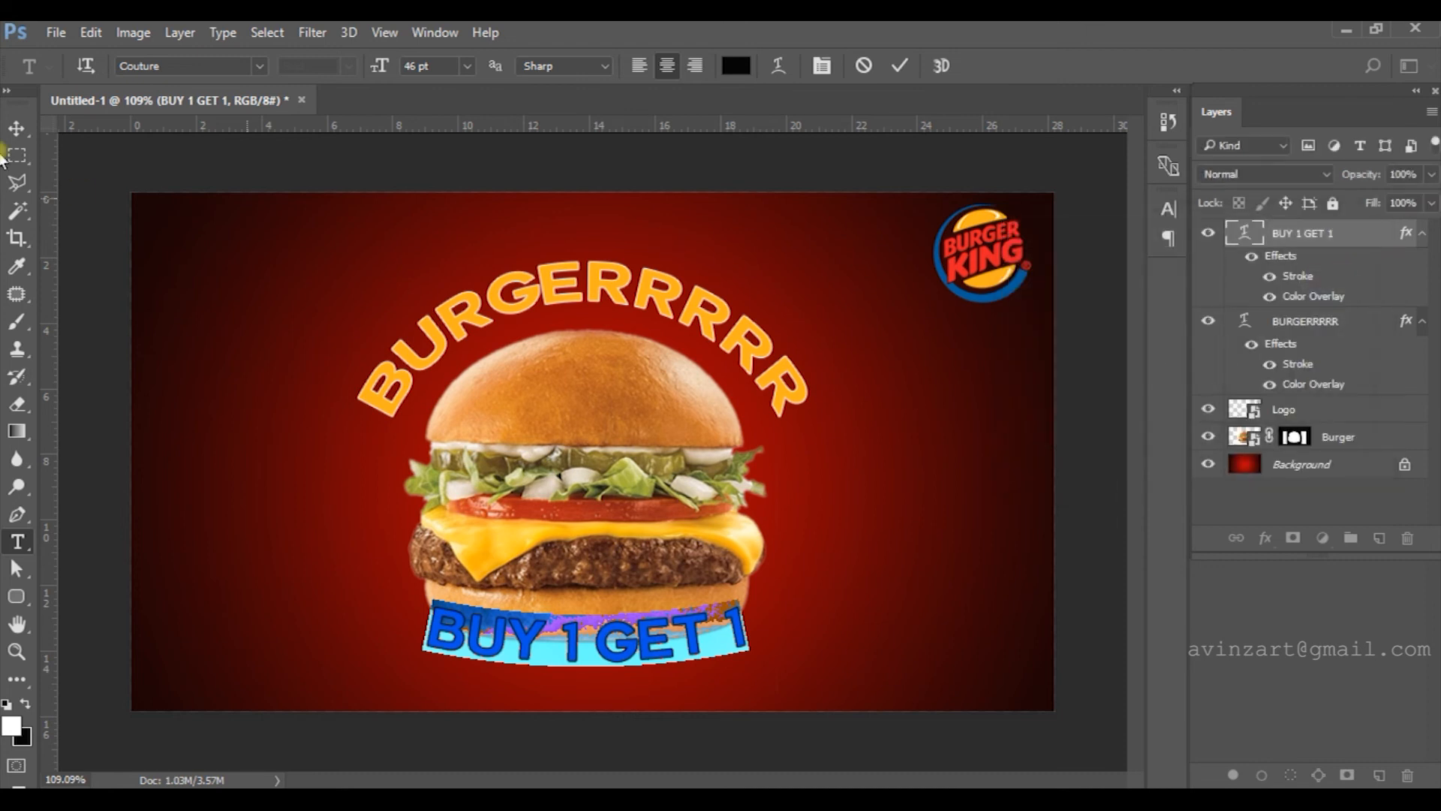
# - Nudge the BUY 1 GET 1 text down about 30 px so it sits just below the bottom bun
pyautogui.click(16, 127)
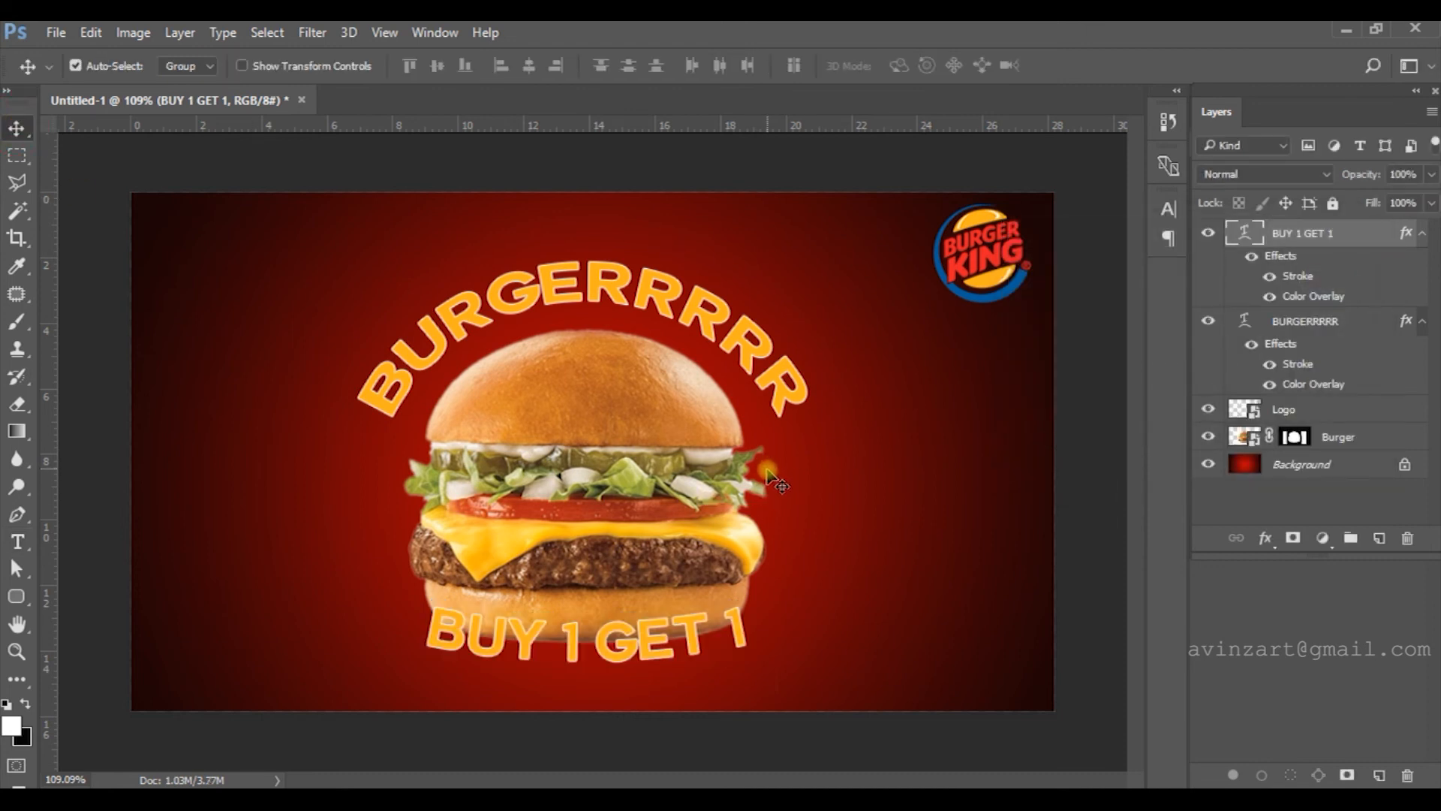
pyautogui.hotkey('shift', 'Down')
pyautogui.hotkey('shift', 'Down')
pyautogui.hotkey('shift', 'Down')
pyautogui.hotkey('shift', 'Down')
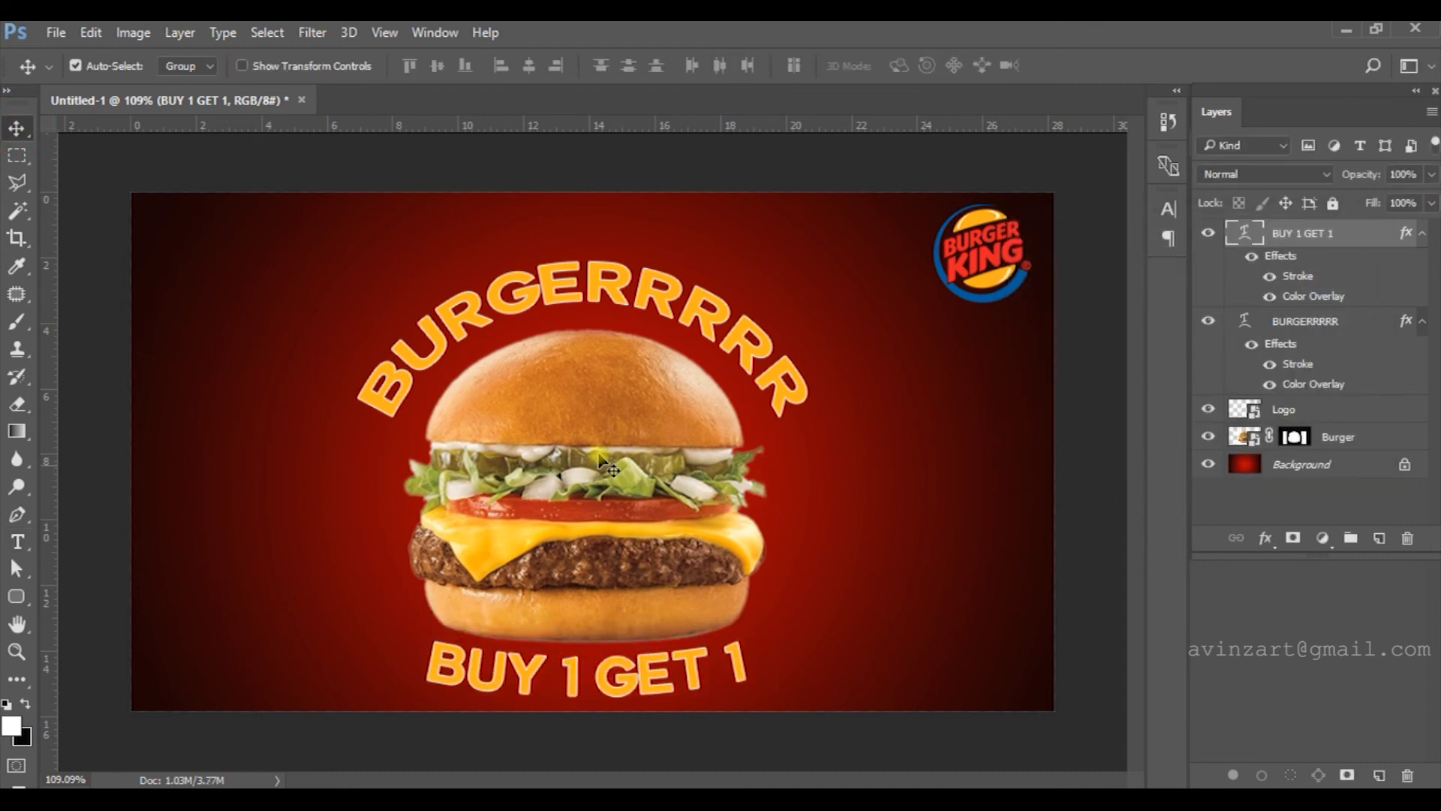
# - Move the burger and both arched texts up together by about 20 px, and deselect them
pyautogui.keyDown('shift'); pyautogui.click(601, 455); pyautogui.keyUp('shift')
pyautogui.keyDown('shift'); pyautogui.click(604, 294); pyautogui.keyUp('shift')
pyautogui.hotkey('shift', 'Up')
pyautogui.hotkey('shift', 'Up')
pyautogui.hotkey('shift', 'Up')
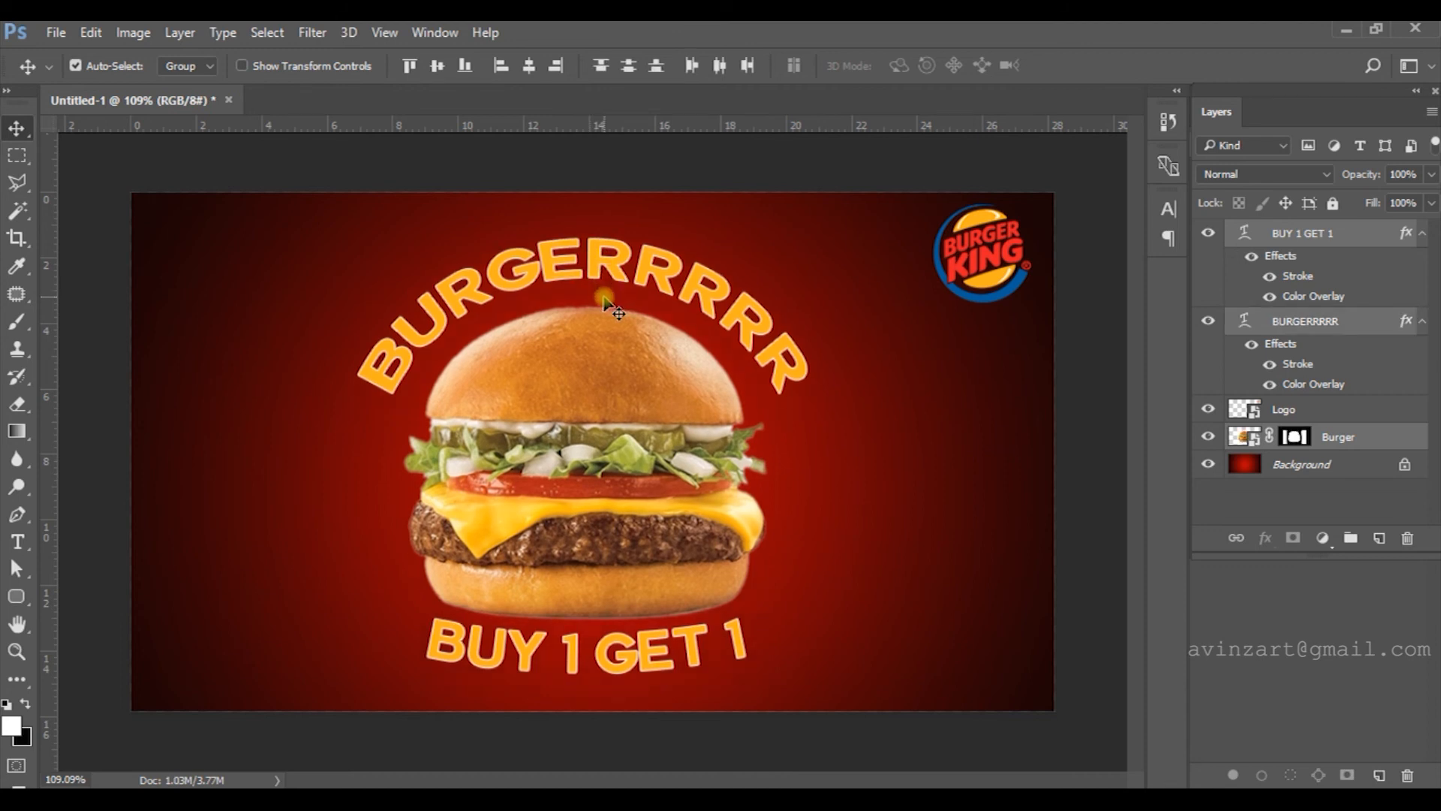
pyautogui.click(773, 443)
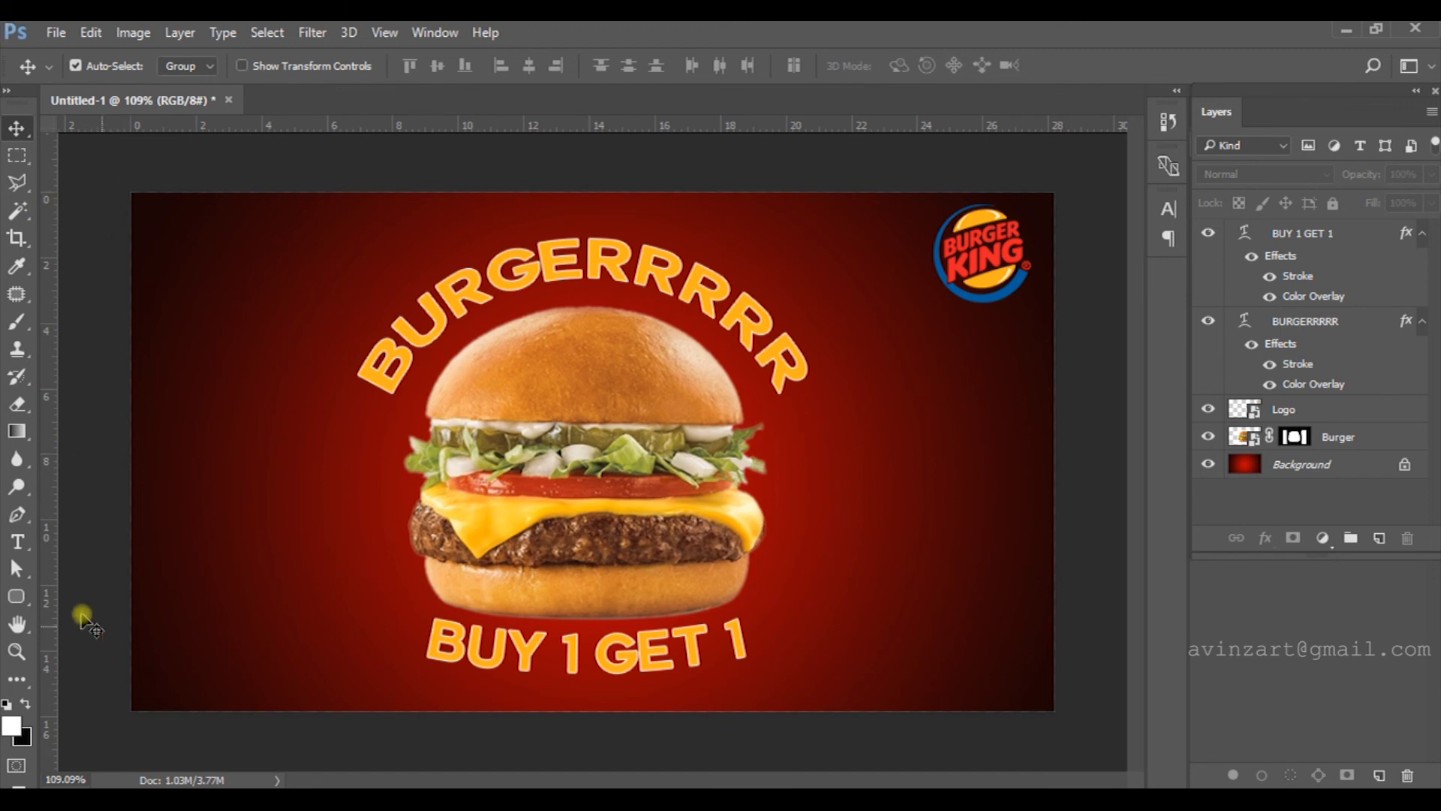
# - Draw a blue vertical rectangle about 33 × 254 px down the middle of the burger and shift it slightly up
pyautogui.click(17, 597)
pyautogui.moveTo(574, 456); pyautogui.dragTo(613, 750)
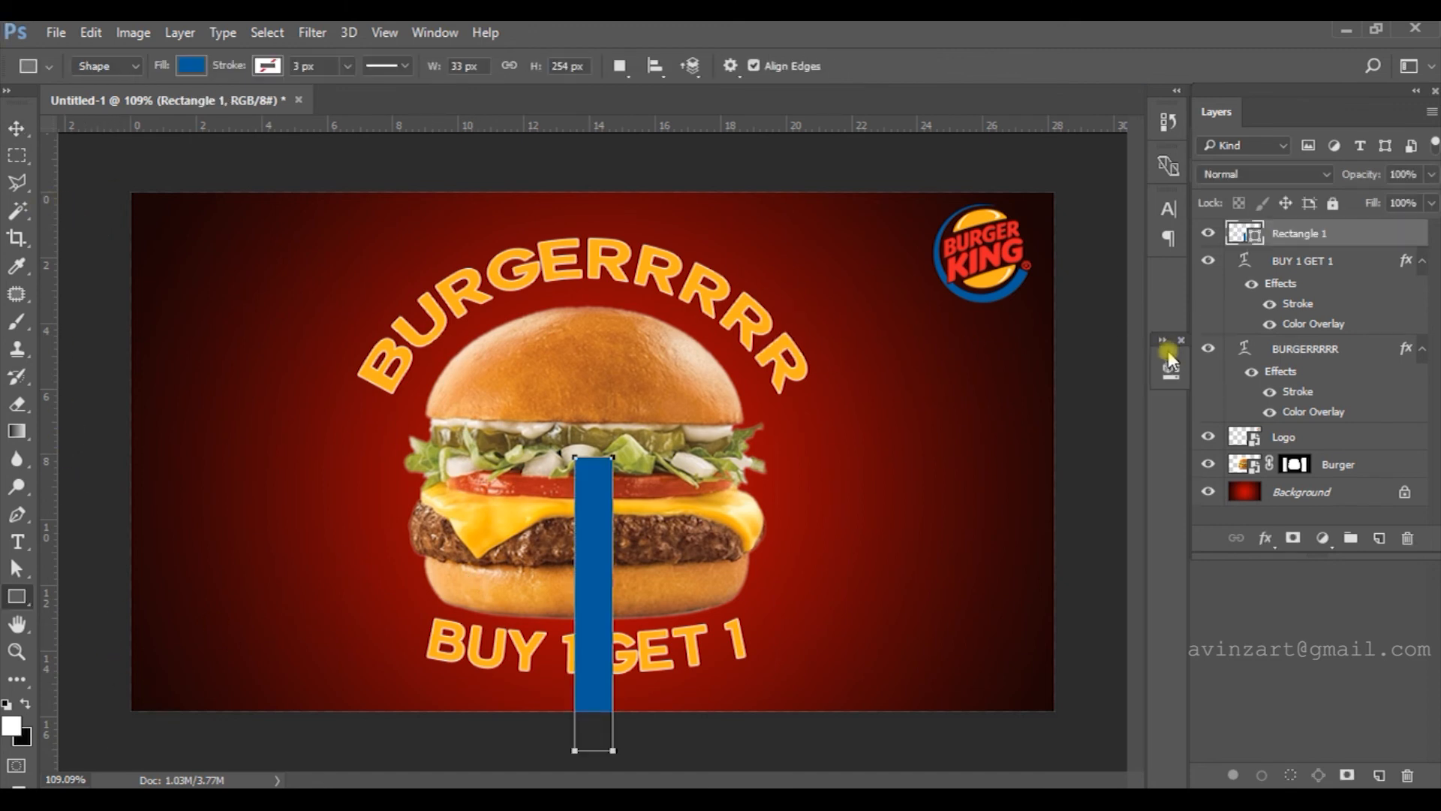
pyautogui.moveTo(1168, 357); pyautogui.dragTo(1165, 373)
pyautogui.click(28, 126)
pyautogui.moveTo(596, 488)
pyautogui.mouseDown()
pyautogui.moveTo(595, 517)
pyautogui.moveTo(594, 473)
pyautogui.mouseUp()
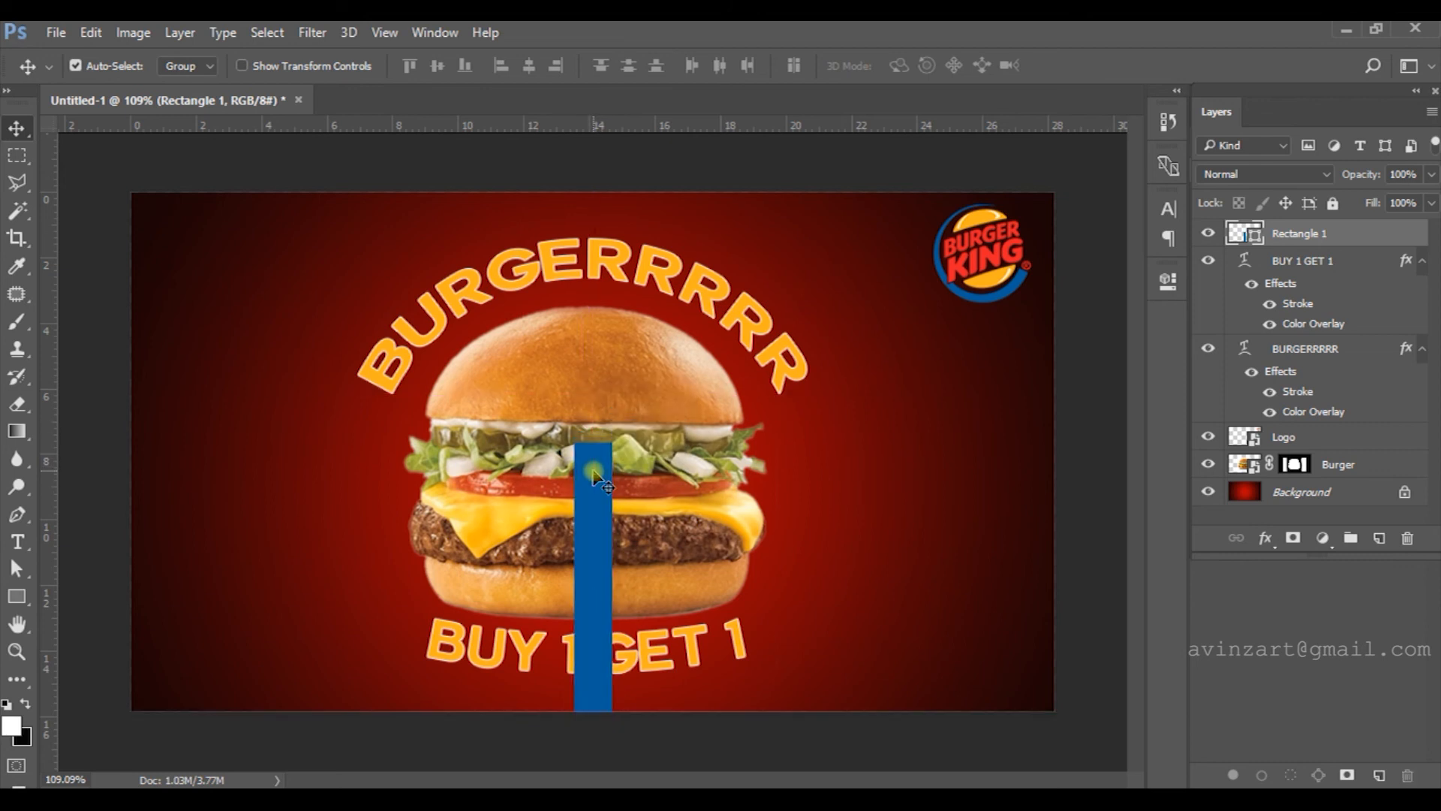
# - Stretch the blue vertical rectangle with Free Transform until it extends beyond the canvas's upper and lower edges
pyautogui.press('d')
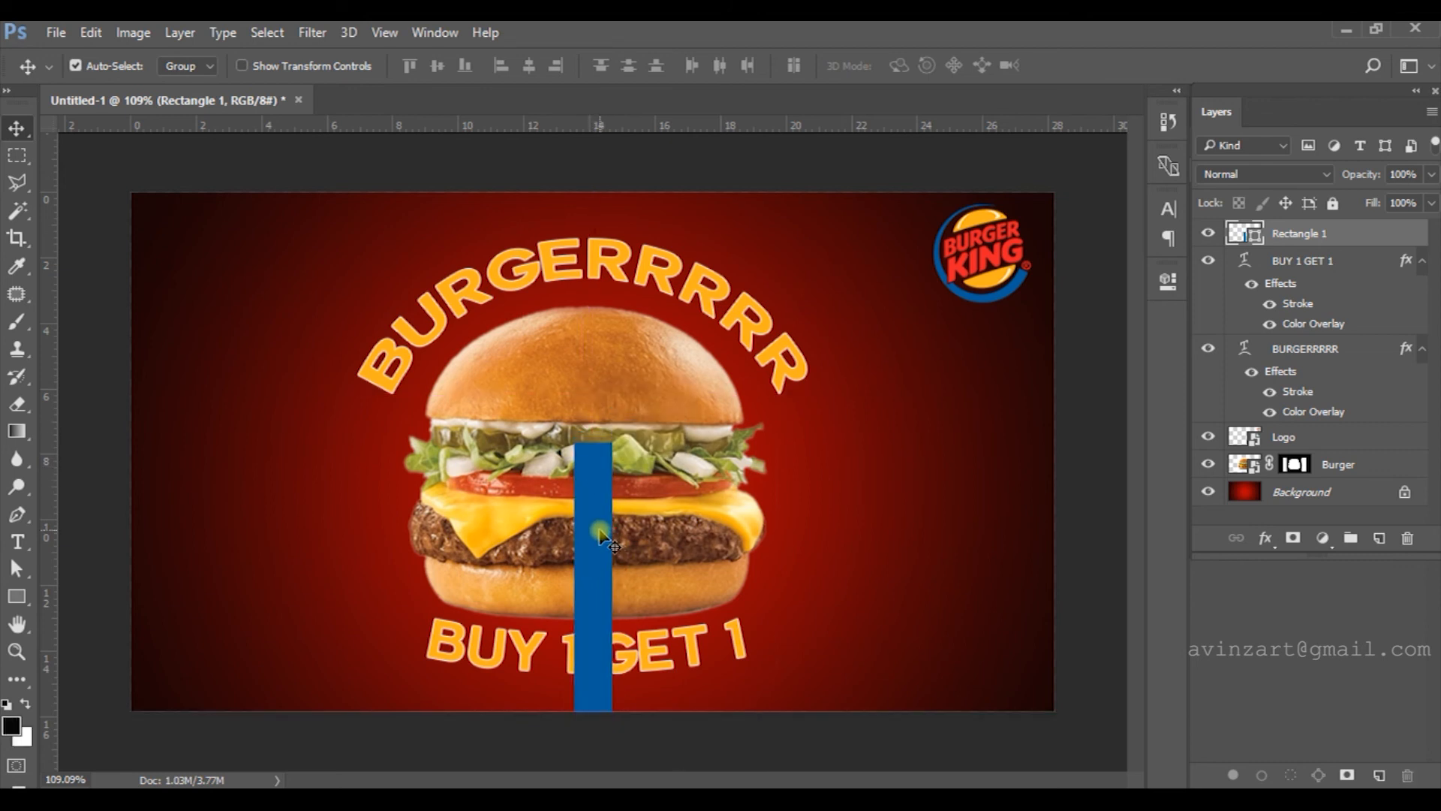
pyautogui.hotkey('ctrl', 't')
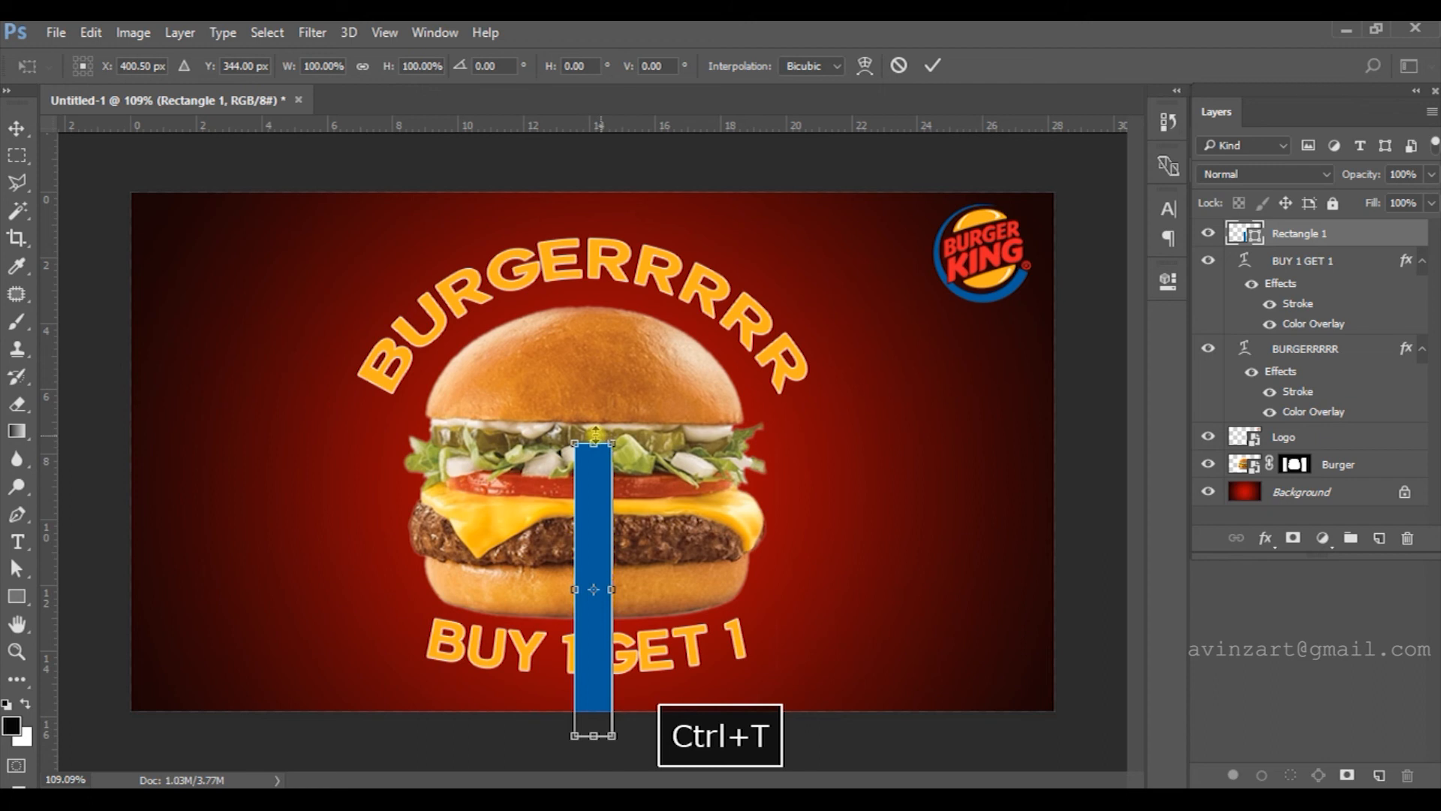
pyautogui.moveTo(594, 443); pyautogui.dragTo(594, 105)
pyautogui.moveTo(593, 734); pyautogui.dragTo(603, 778)
pyautogui.press('Return')
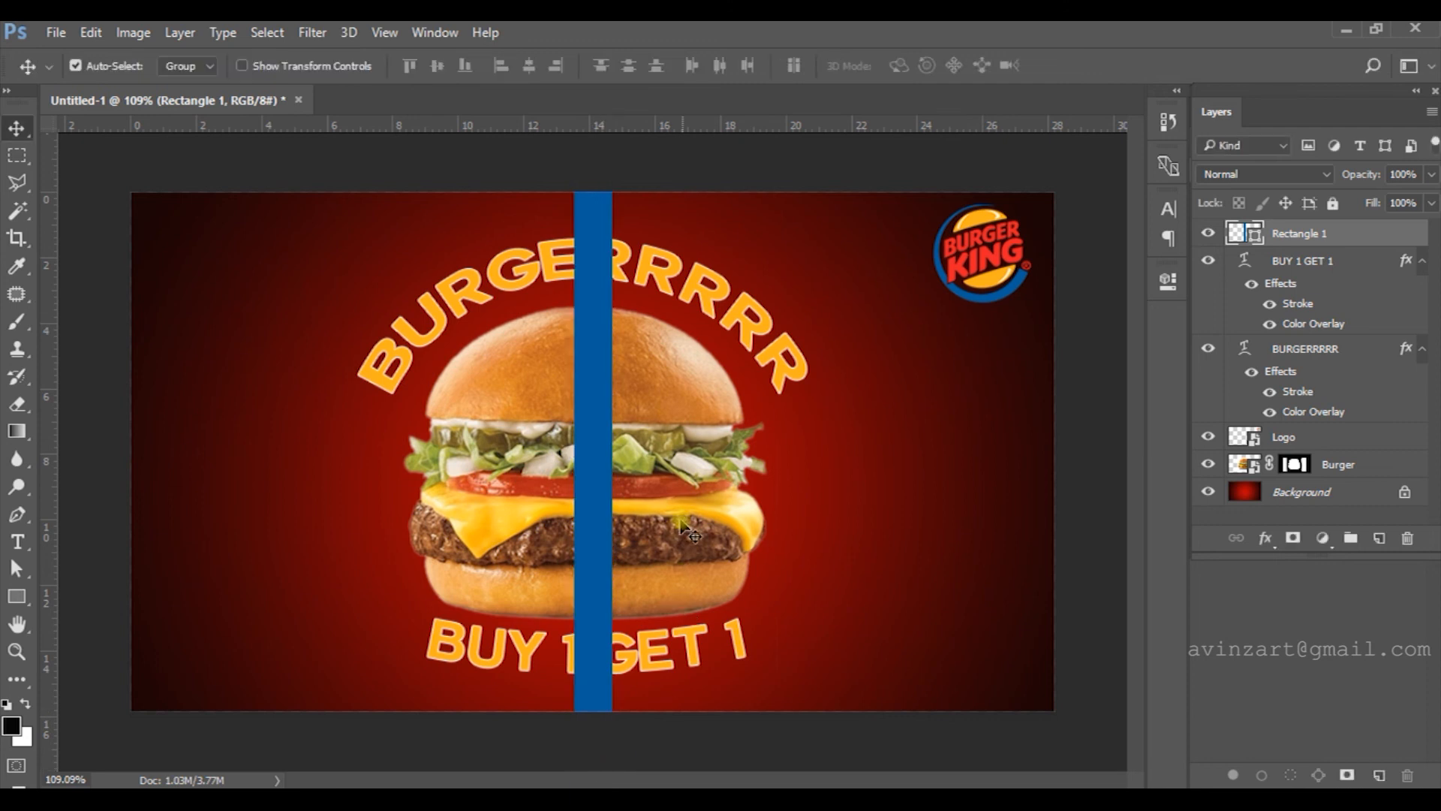
# - Duplicate the vertical bar, rotate the copy -90°, and lengthen it until it spans the full canvas width
pyautogui.scroll(-3, 680, 520)
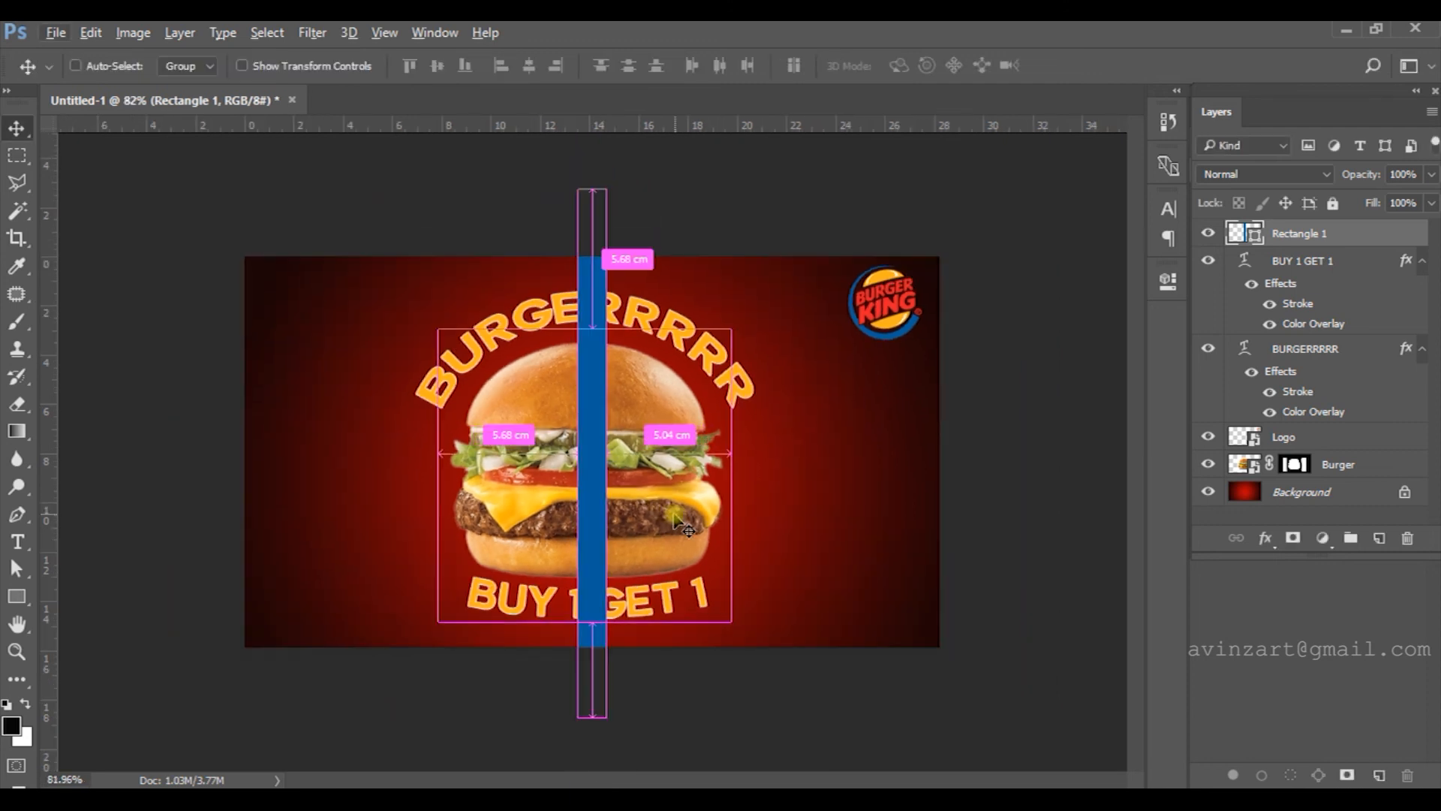
pyautogui.hotkey('ctrl', 'j')
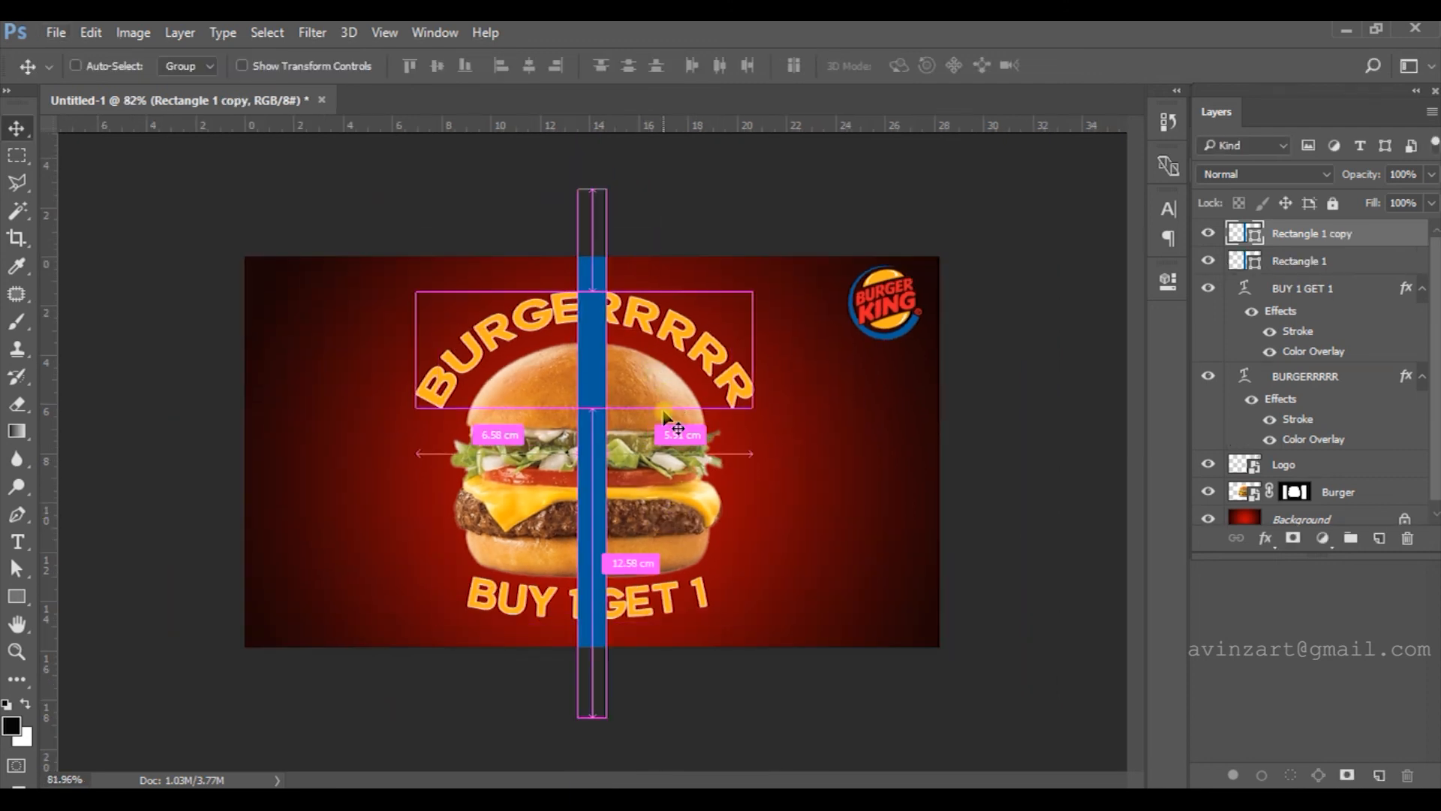
pyautogui.hotkey('ctrl', 't')
pyautogui.moveTo(560, 162); pyautogui.dragTo(339, 500)
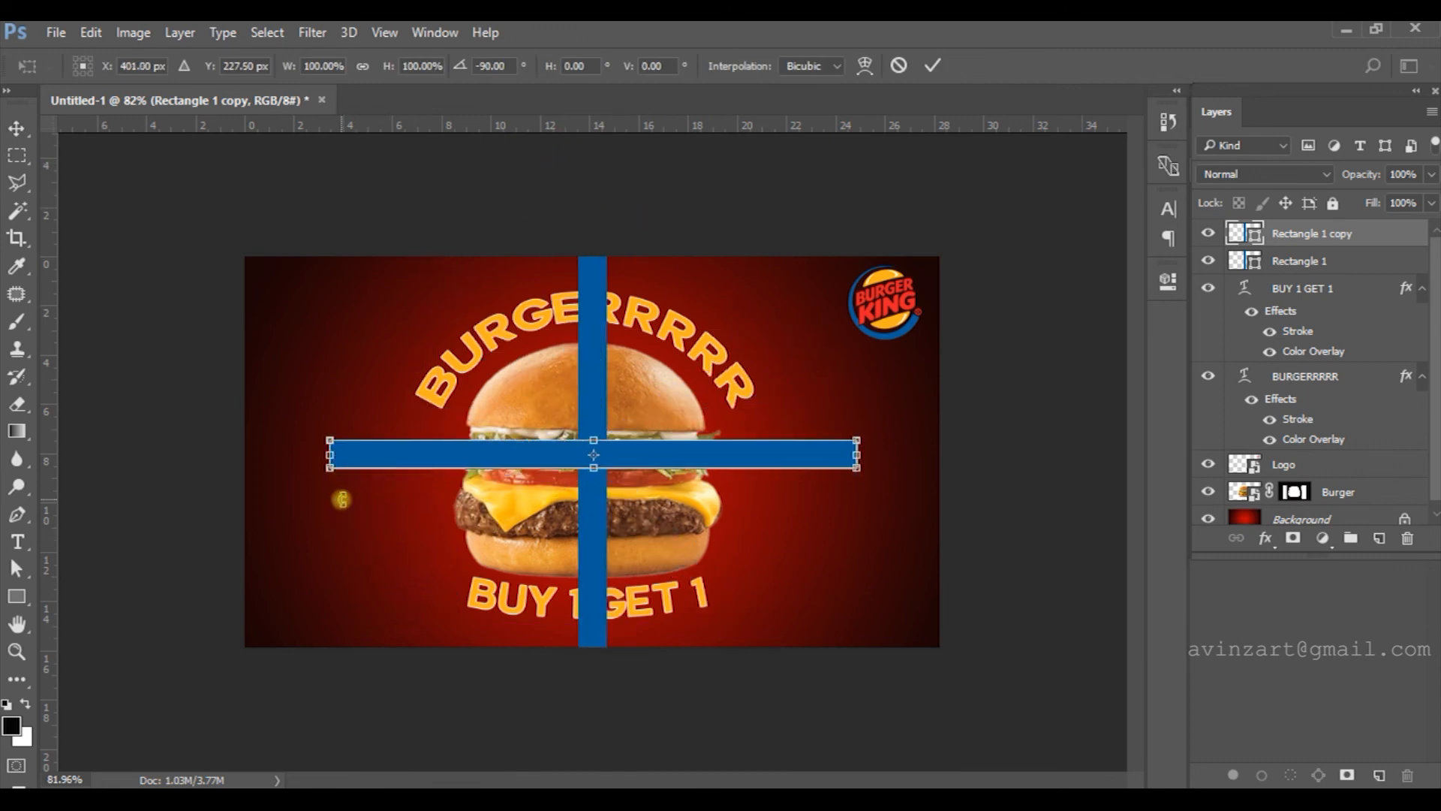
pyautogui.moveTo(858, 456); pyautogui.dragTo(974, 457)
pyautogui.press('Return')
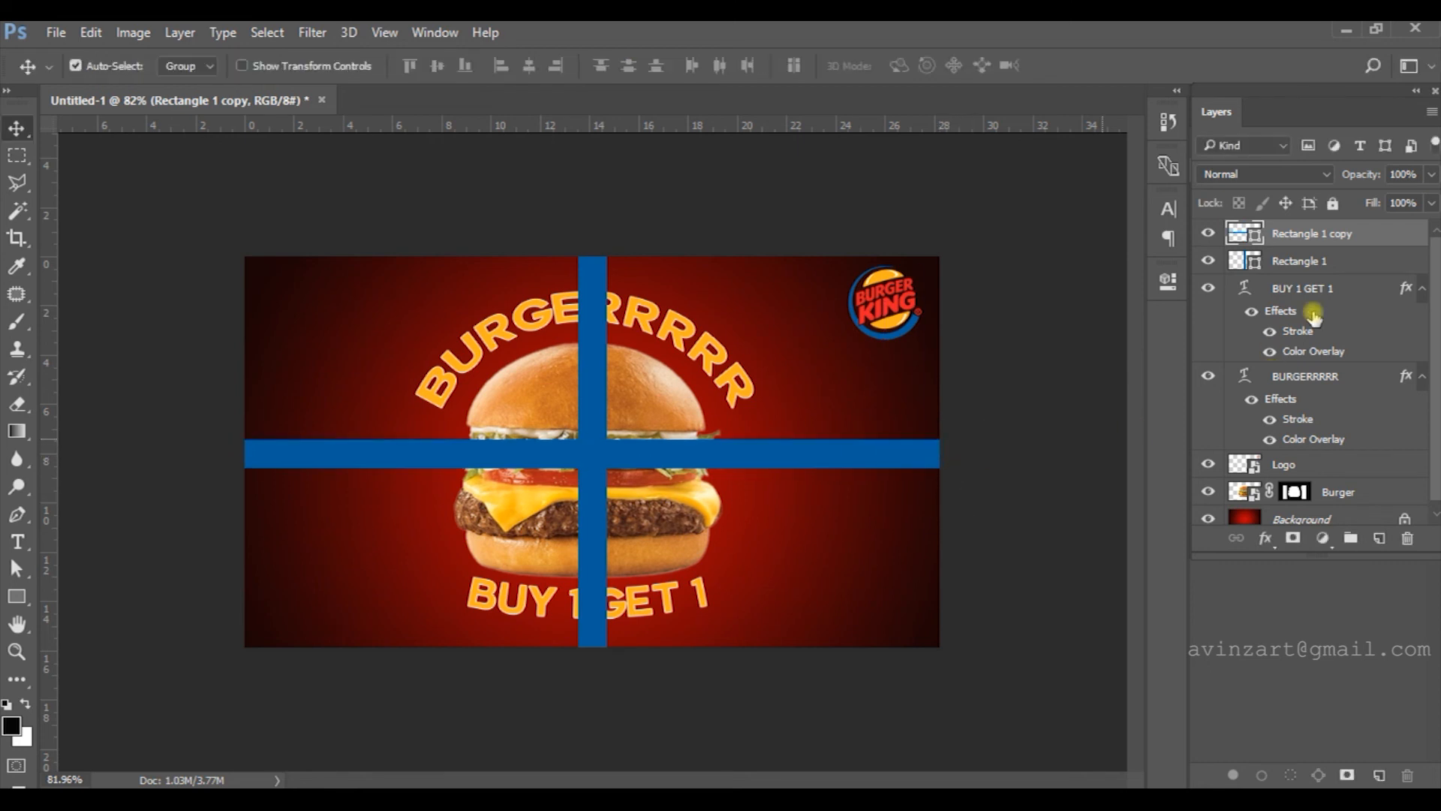
# - Lengthen the vertical bar further past both canvas edges and deselect it
pyautogui.keyDown('shift'); pyautogui.click(1313, 259); pyautogui.keyUp('shift')
pyautogui.click(653, 442)
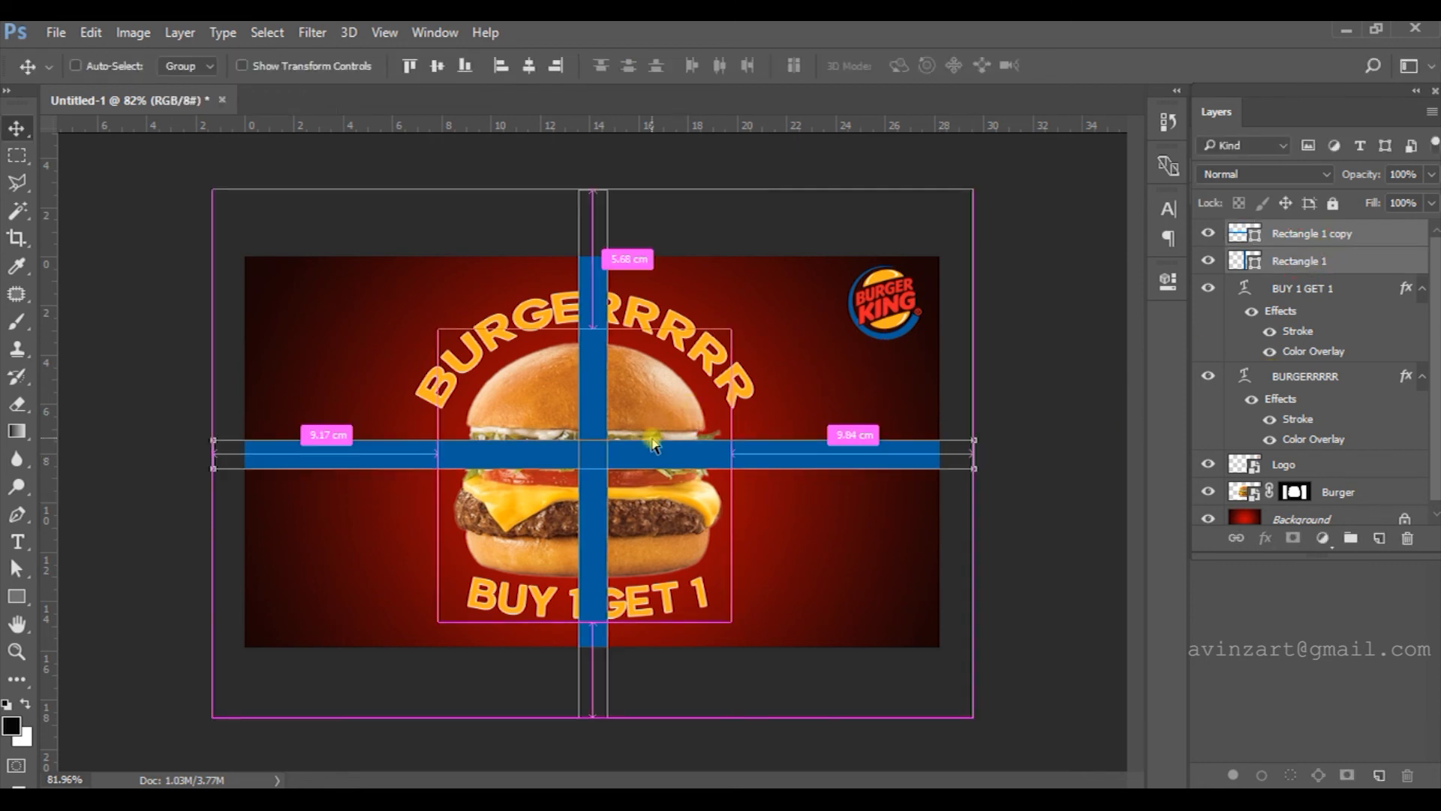
pyautogui.click(589, 277)
pyautogui.hotkey('ctrl', 't')
pyautogui.moveTo(591, 200); pyautogui.dragTo(622, 103)
pyautogui.press('Return')
pyautogui.keyDown('ctrl'); pyautogui.click(1041, 462); pyautogui.keyUp('ctrl')
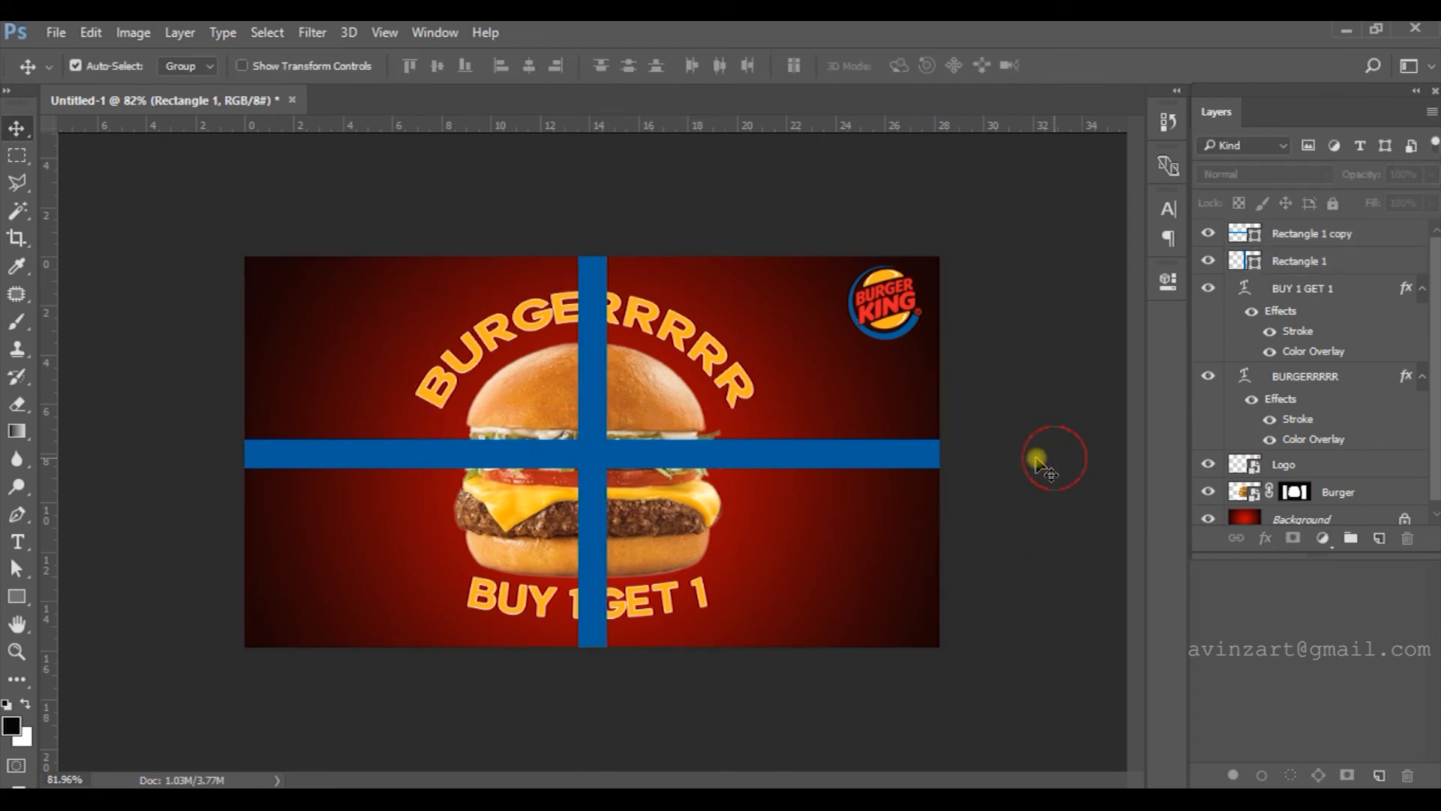
# - Turn on the CMYK proof view and lengthen the horizontal bar further beyond both sides of the canvas
pyautogui.keyDown('ctrl'); pyautogui.click(823, 467); pyautogui.keyUp('ctrl')
pyautogui.hotkey('ctrl', 'y')
pyautogui.hotkey('ctrl', 't')
pyautogui.moveTo(976, 454); pyautogui.dragTo(1036, 450)
pyautogui.press('Return')
pyautogui.click(1011, 451)
# - Duplicate the vertical and horizontal bars together and rotate the copied cross about 30° around its centre
pyautogui.click(676, 454)
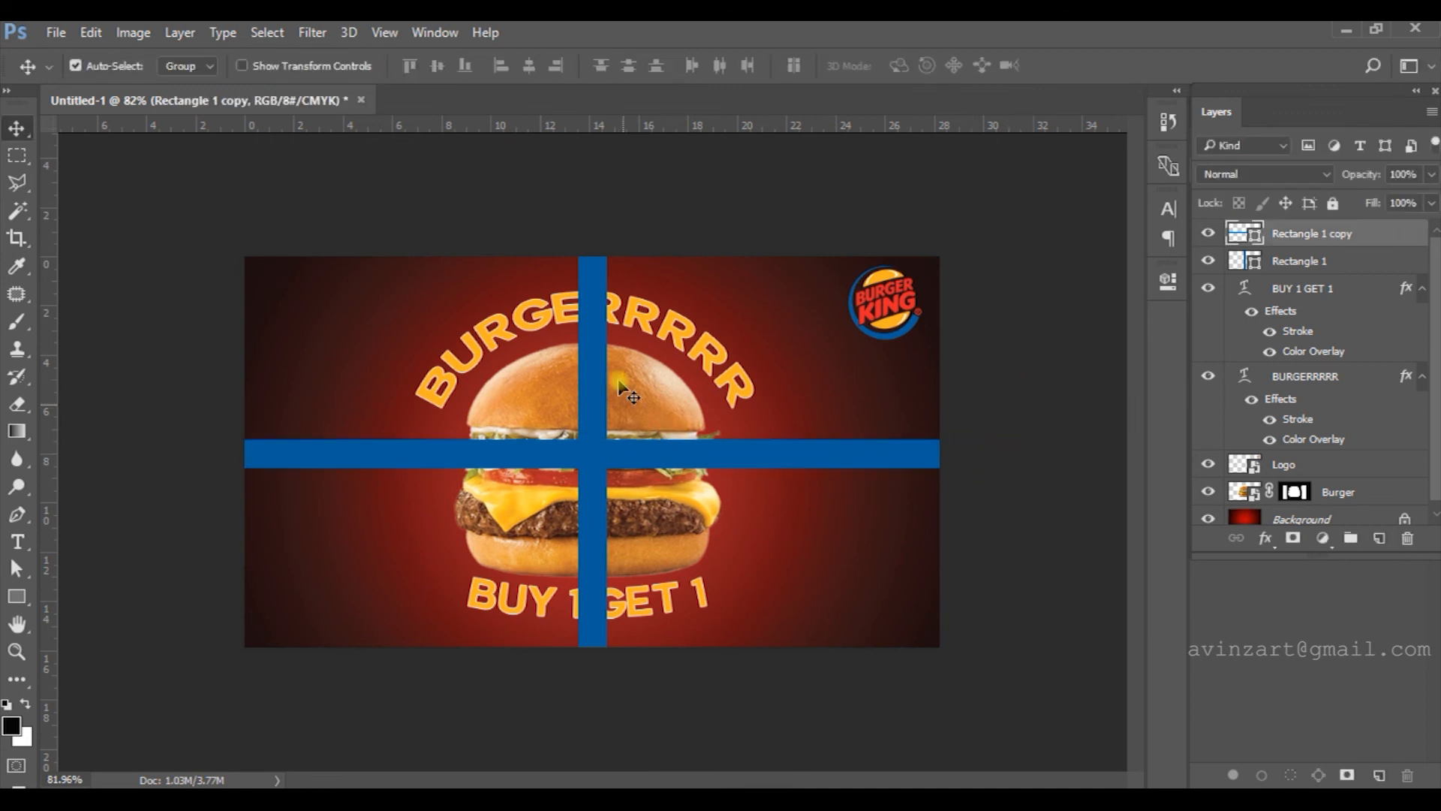
pyautogui.keyDown('shift'); pyautogui.click(586, 349); pyautogui.keyUp('shift')
pyautogui.press('ctrl')
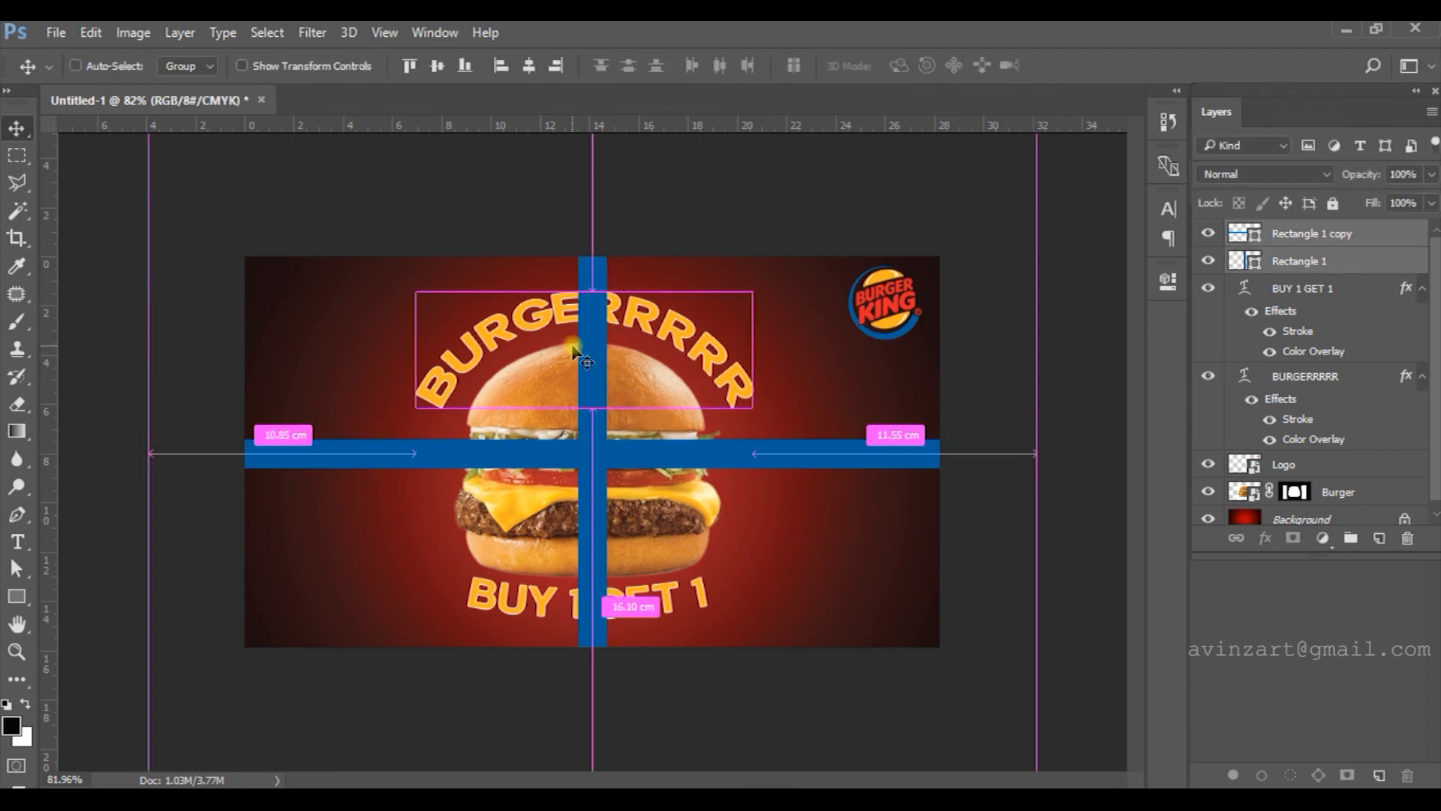
pyautogui.hotkey('ctrl', 'j')
pyautogui.hotkey('ctrl', 't')
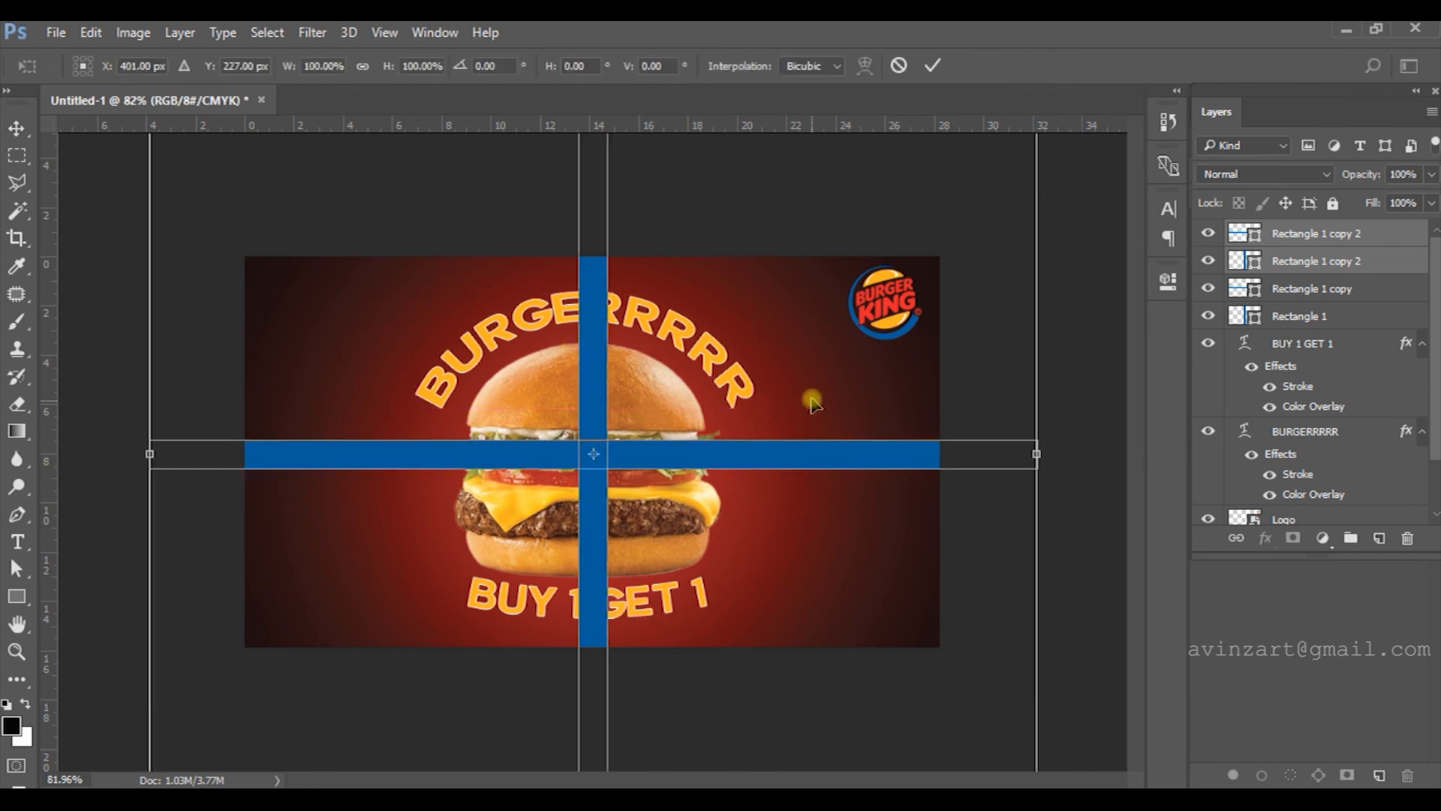
pyautogui.hotkey('ctrl', '0')
pyautogui.moveTo(973, 178); pyautogui.dragTo(781, 96)
pyautogui.press('Return')
# - Duplicate the rotated cross twice more, turning each new copy about 15° further around the same centre
pyautogui.hotkey('ctrl', 'j')
pyautogui.hotkey('ctrl', 't')
pyautogui.moveTo(939, 186); pyautogui.dragTo(787, 139)
pyautogui.press('Return')
pyautogui.hotkey('ctrl', 'j')
pyautogui.hotkey('ctrl', 't')
pyautogui.press('Return')
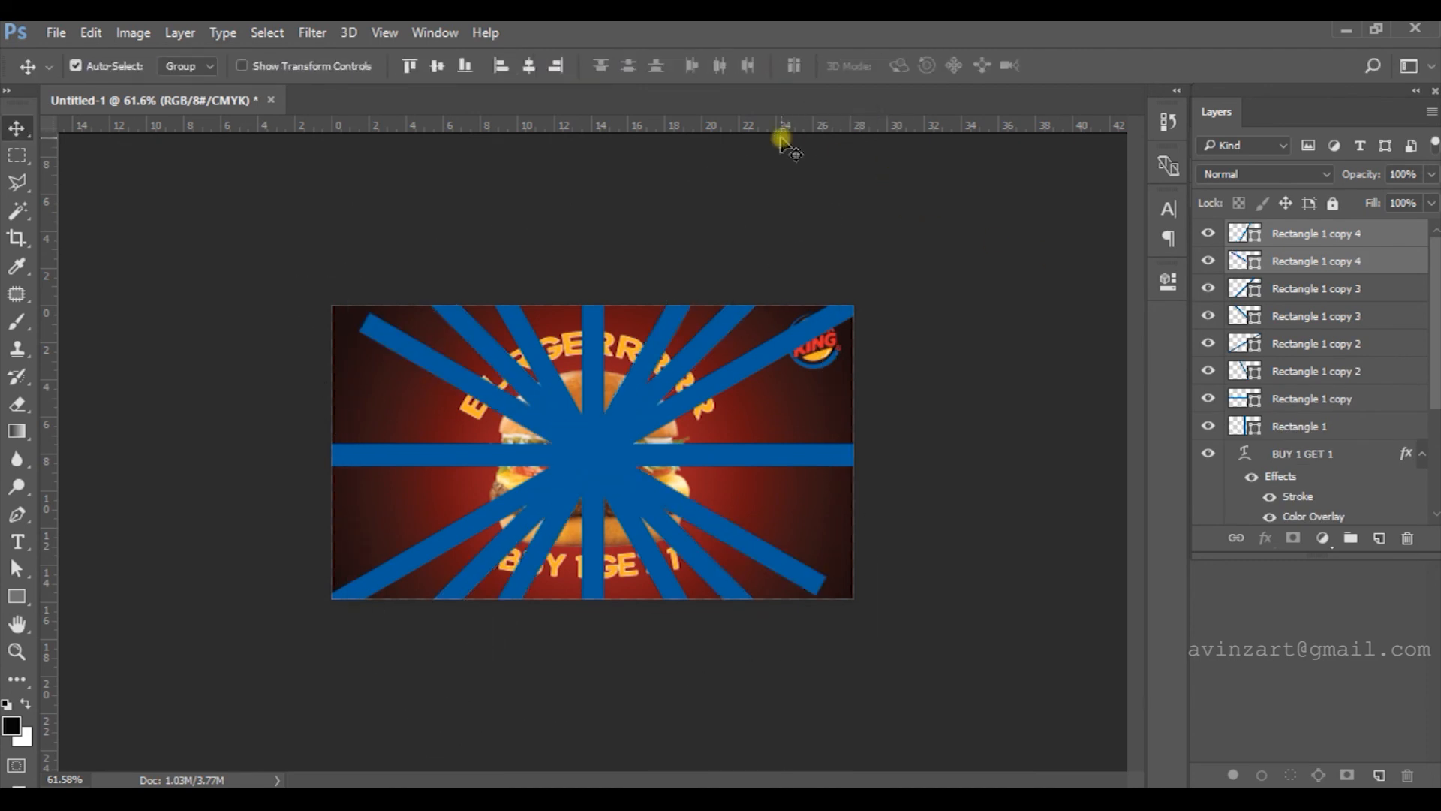
# - Group the newest pair of crossed bars and rotate the group about 15°
pyautogui.hotkey('ctrl', 'g')
pyautogui.hotkey('ctrl', 't')
pyautogui.moveTo(894, 183); pyautogui.dragTo(845, 127)
pyautogui.press('Return')
# - Duplicate the group twice and rotate each copy into the remaining gaps to form an evenly spaced sunburst
pyautogui.hotkey('ctrl', 'j')
pyautogui.hotkey('ctrl', 't')
pyautogui.moveTo(951, 232); pyautogui.dragTo(808, 120)
pyautogui.press('Return')
pyautogui.hotkey('ctrl', 'j')
pyautogui.hotkey('ctrl', 't')
pyautogui.moveTo(951, 231); pyautogui.dragTo(755, 122)
pyautogui.press('Return')
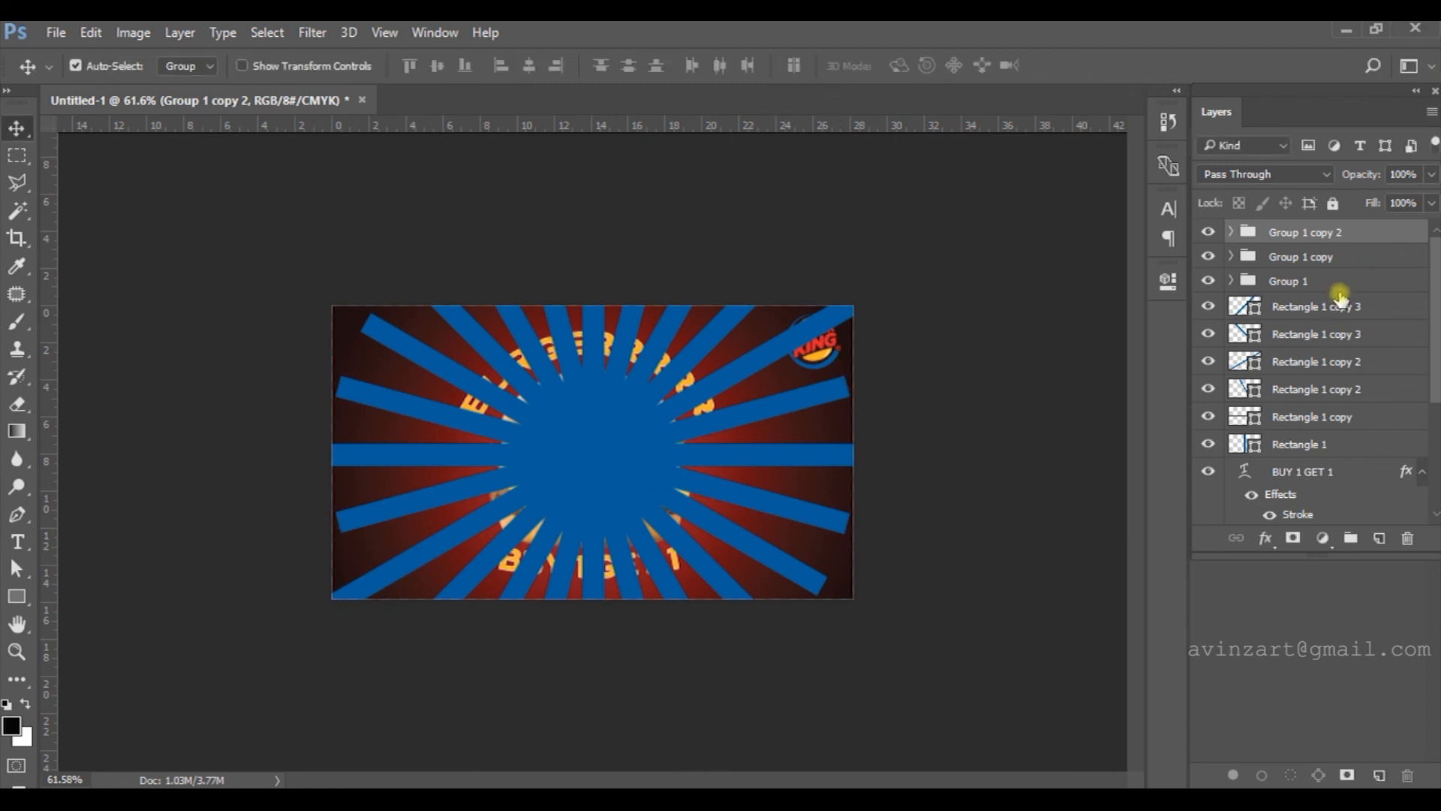
# - Merge all bar layers and groups into one layer and enlarge the sunburst until its rays cover the whole canvas
pyautogui.keyDown('shift'); pyautogui.click(1318, 443); pyautogui.keyUp('shift')
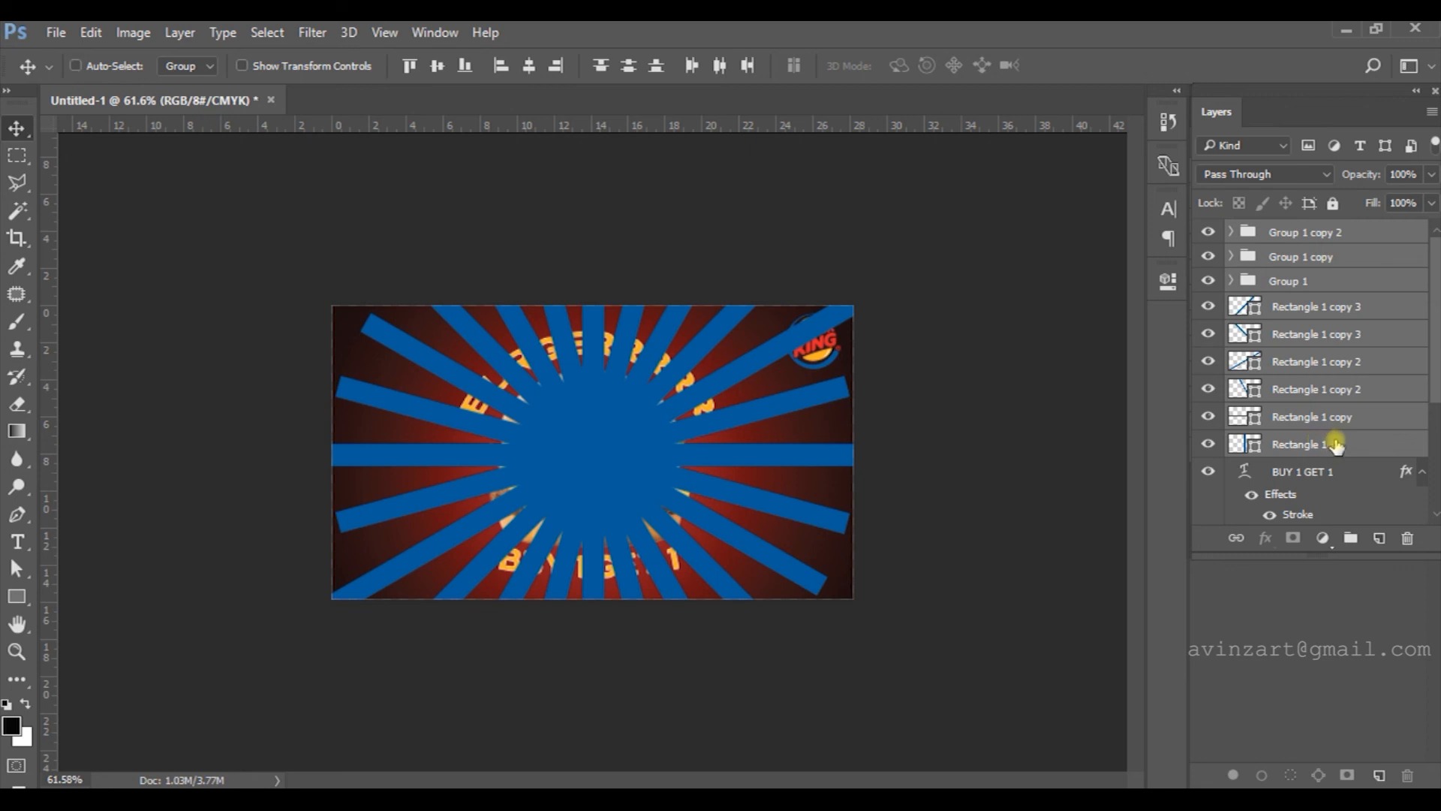
pyautogui.hotkey('ctrl', 'e')
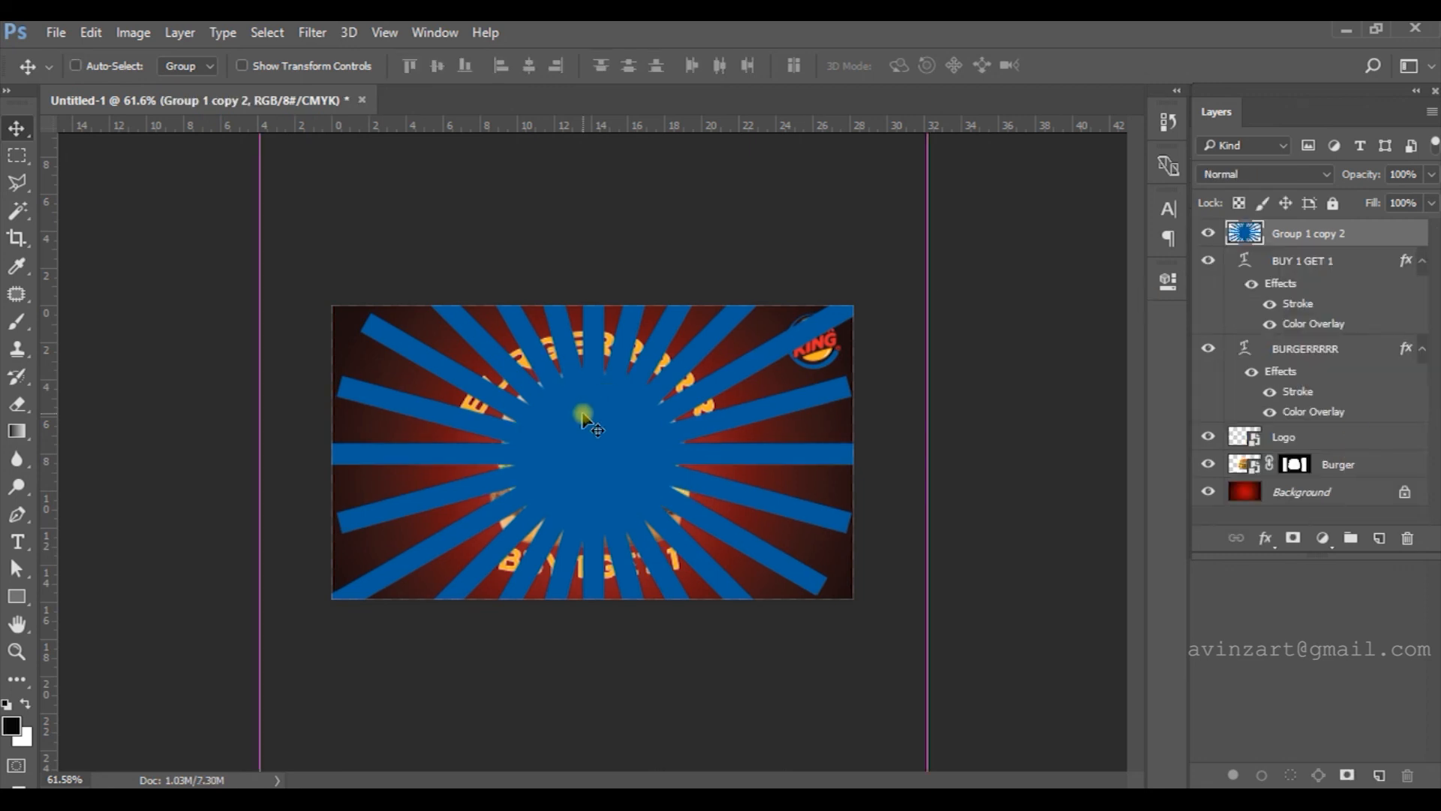
pyautogui.hotkey('ctrl', 't')
pyautogui.moveTo(927, 454)
pyautogui.mouseDown()
pyautogui.moveTo(952, 453)
pyautogui.moveTo(937, 454)
pyautogui.mouseUp()
pyautogui.scroll(-2, 788, 409)
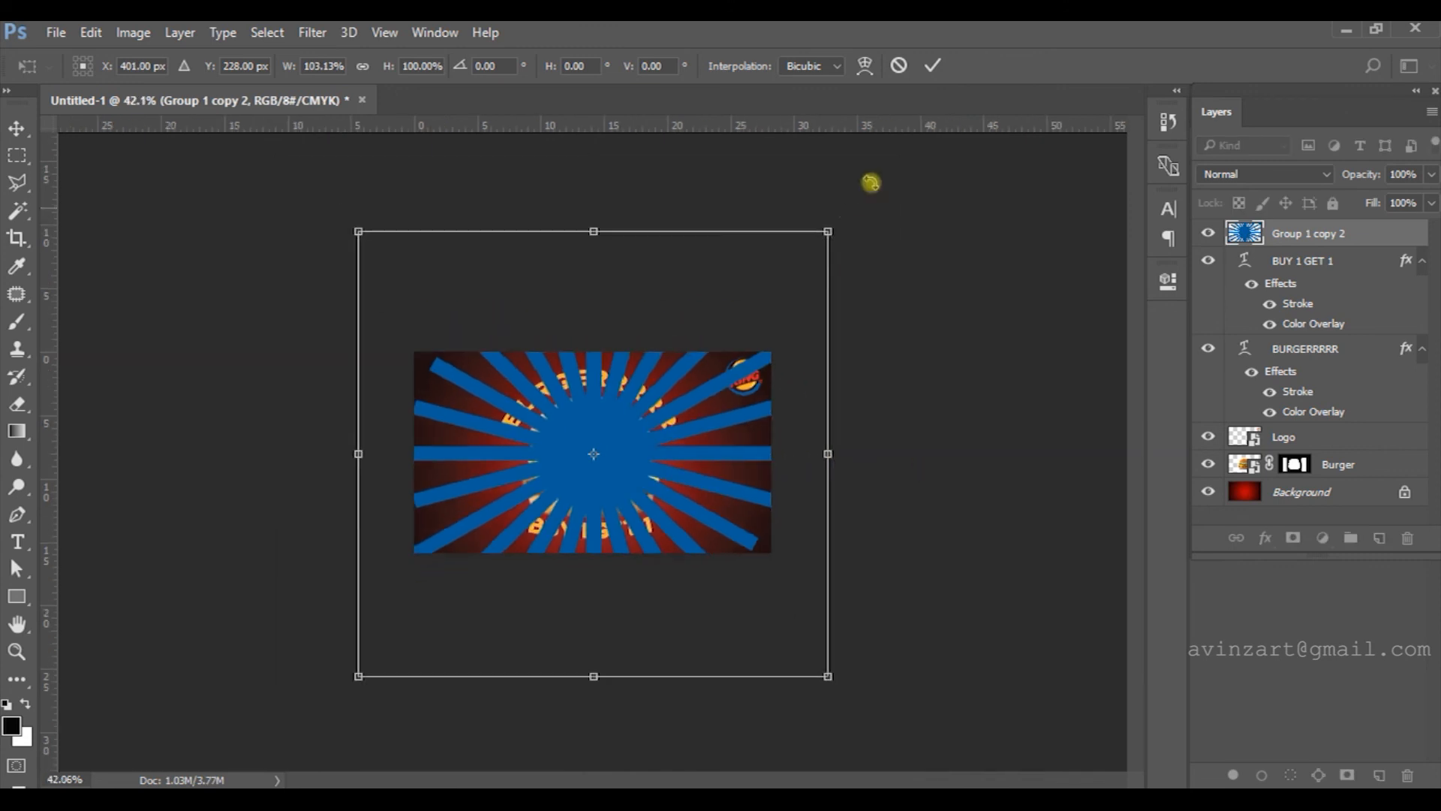
pyautogui.moveTo(834, 228); pyautogui.dragTo(899, 210)
pyautogui.press('Return')
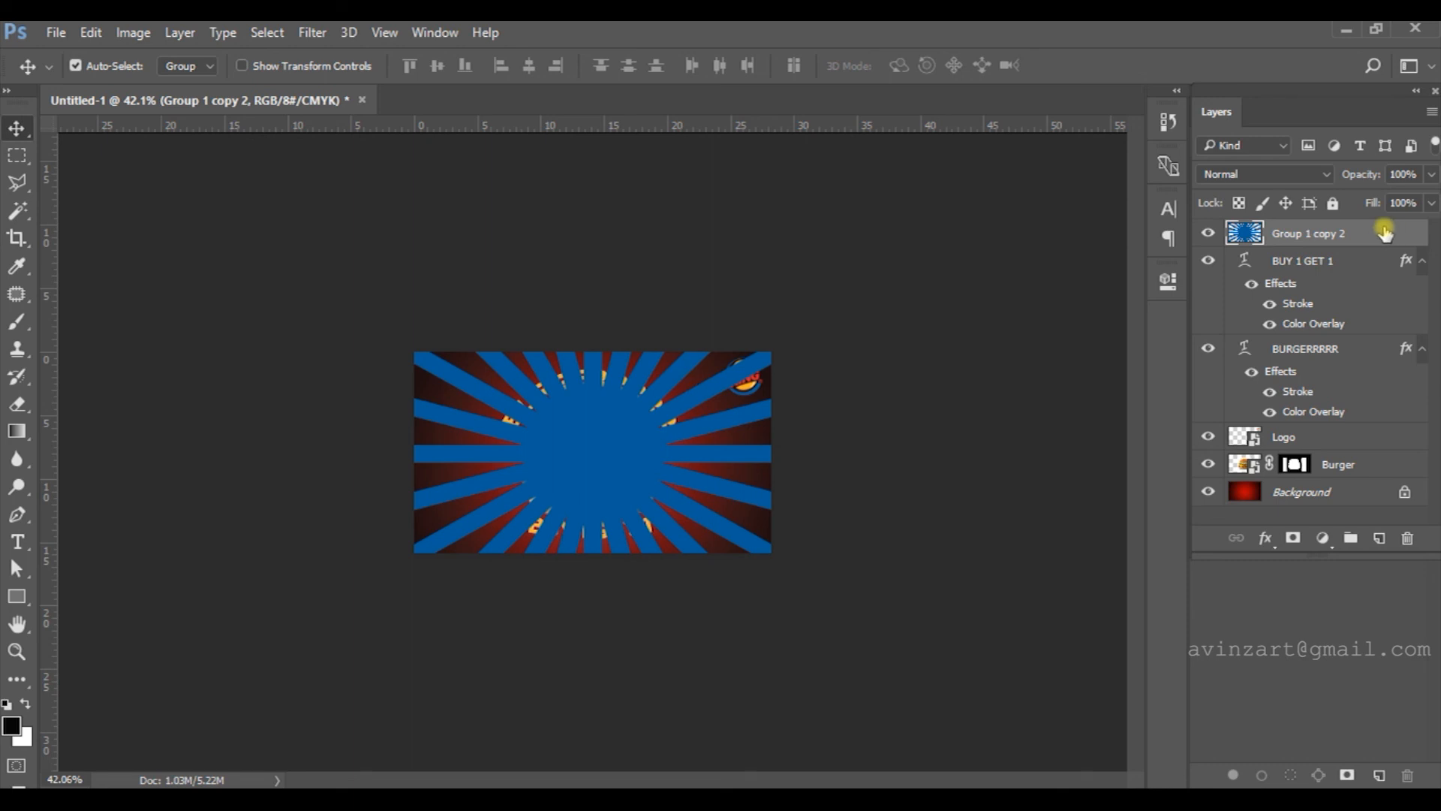
# - Move the sunburst layer down the stack to sit below the Burger layer, directly above the Background
pyautogui.hotkey('ctrl', '[')
pyautogui.hotkey('ctrl', '[')
pyautogui.hotkey('ctrl', '[')
pyautogui.hotkey('ctrl', '[')
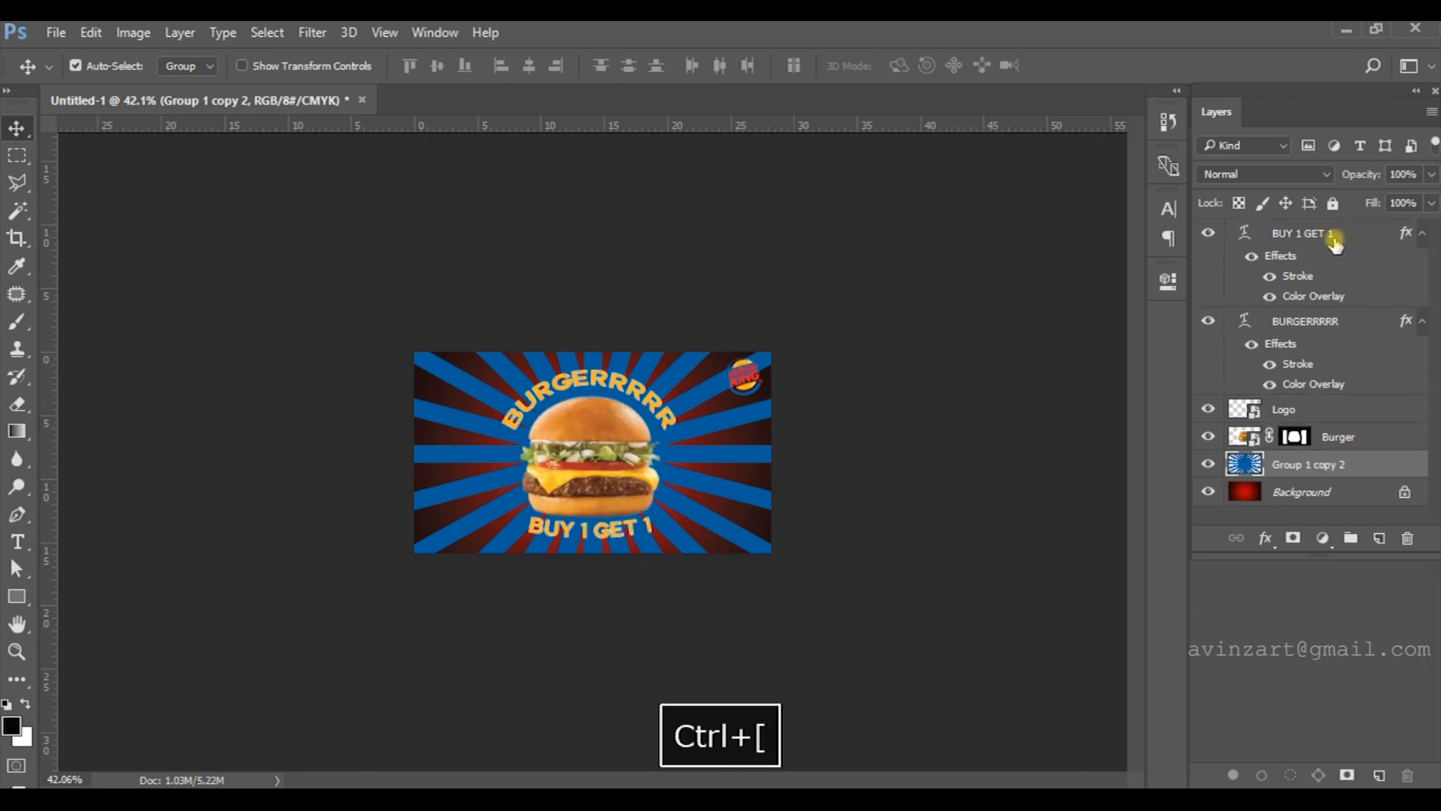
# - Lower the sunburst layer's opacity to 30%
pyautogui.scroll(4, 666, 403)
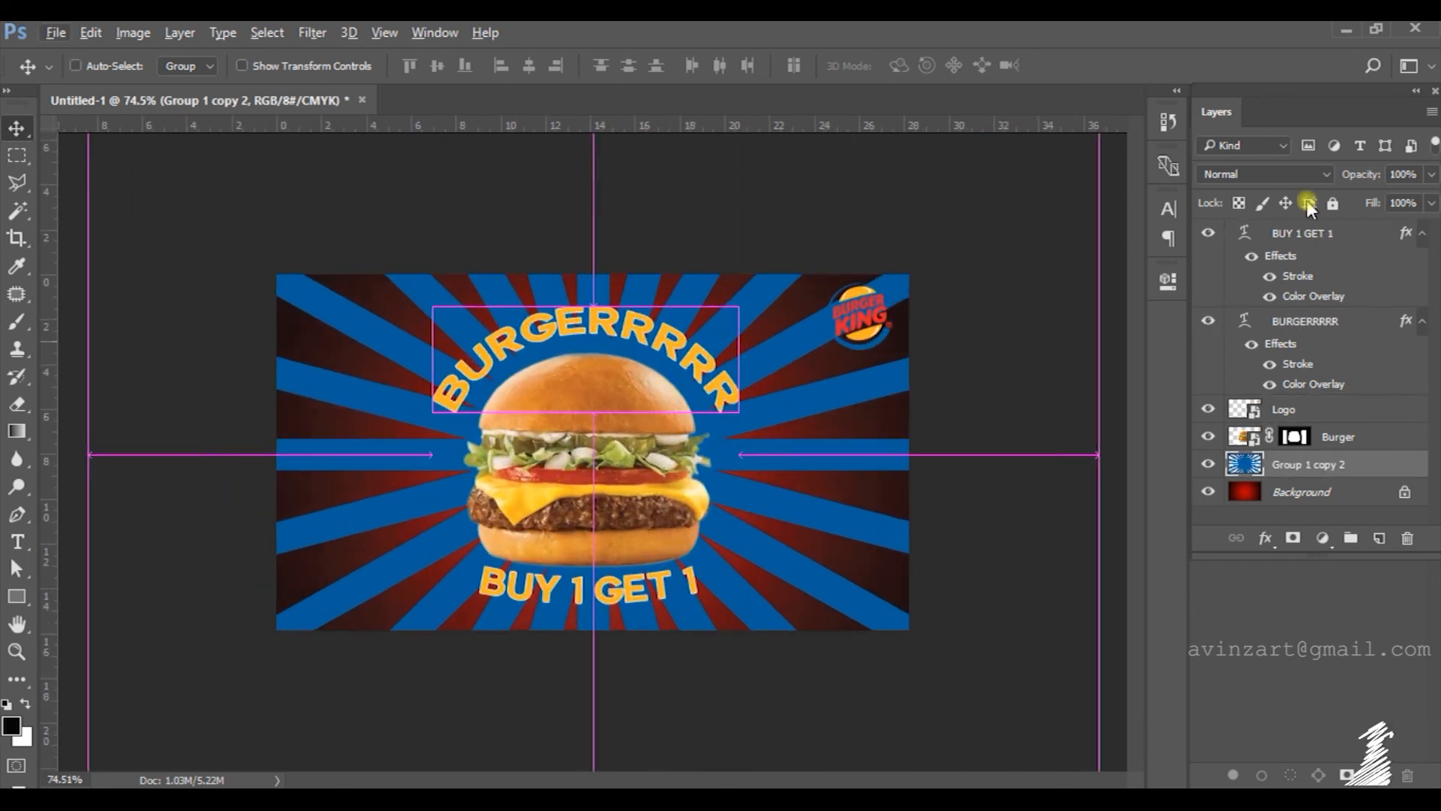
pyautogui.click(1430, 174)
pyautogui.moveTo(1413, 198); pyautogui.dragTo(1361, 188)
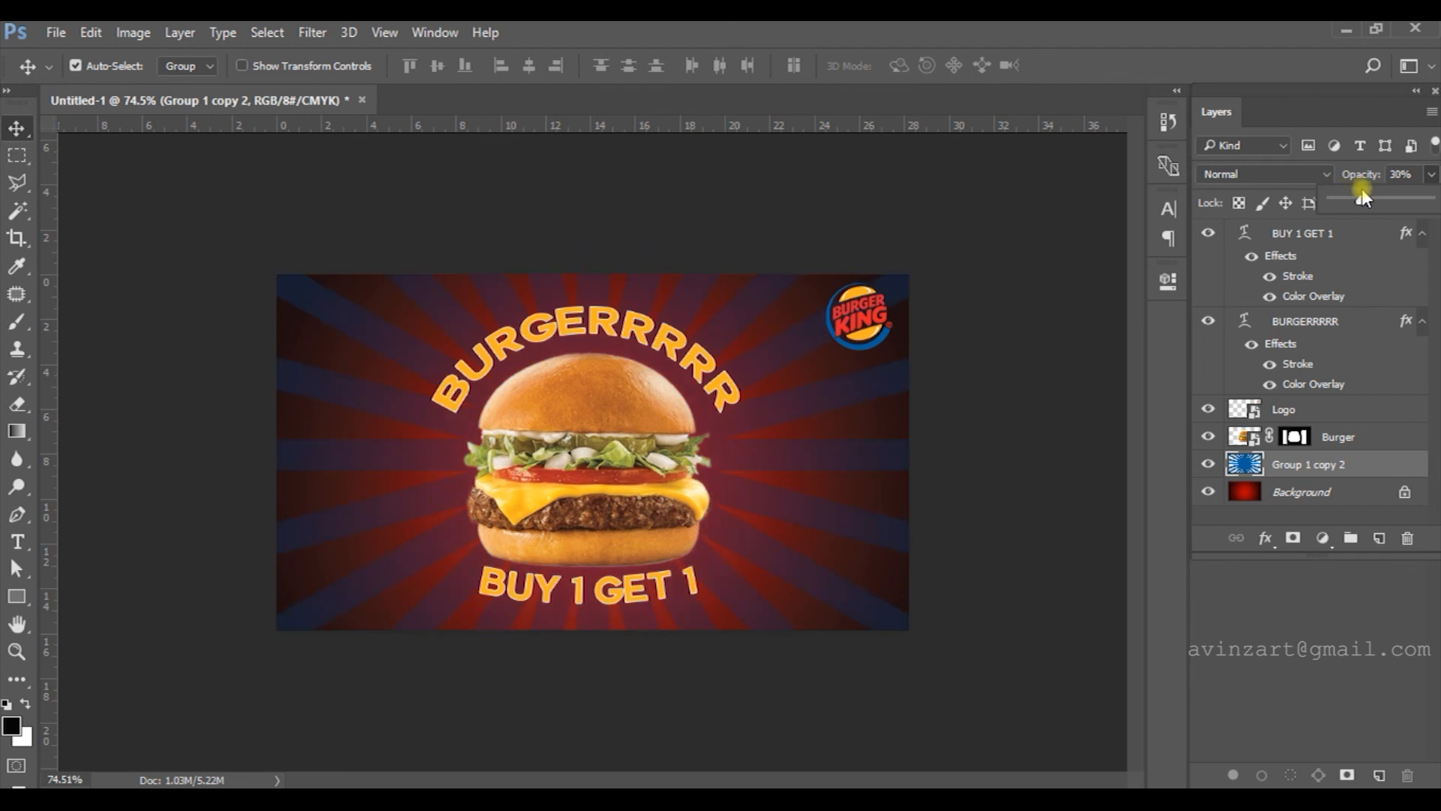
pyautogui.click(1395, 472)
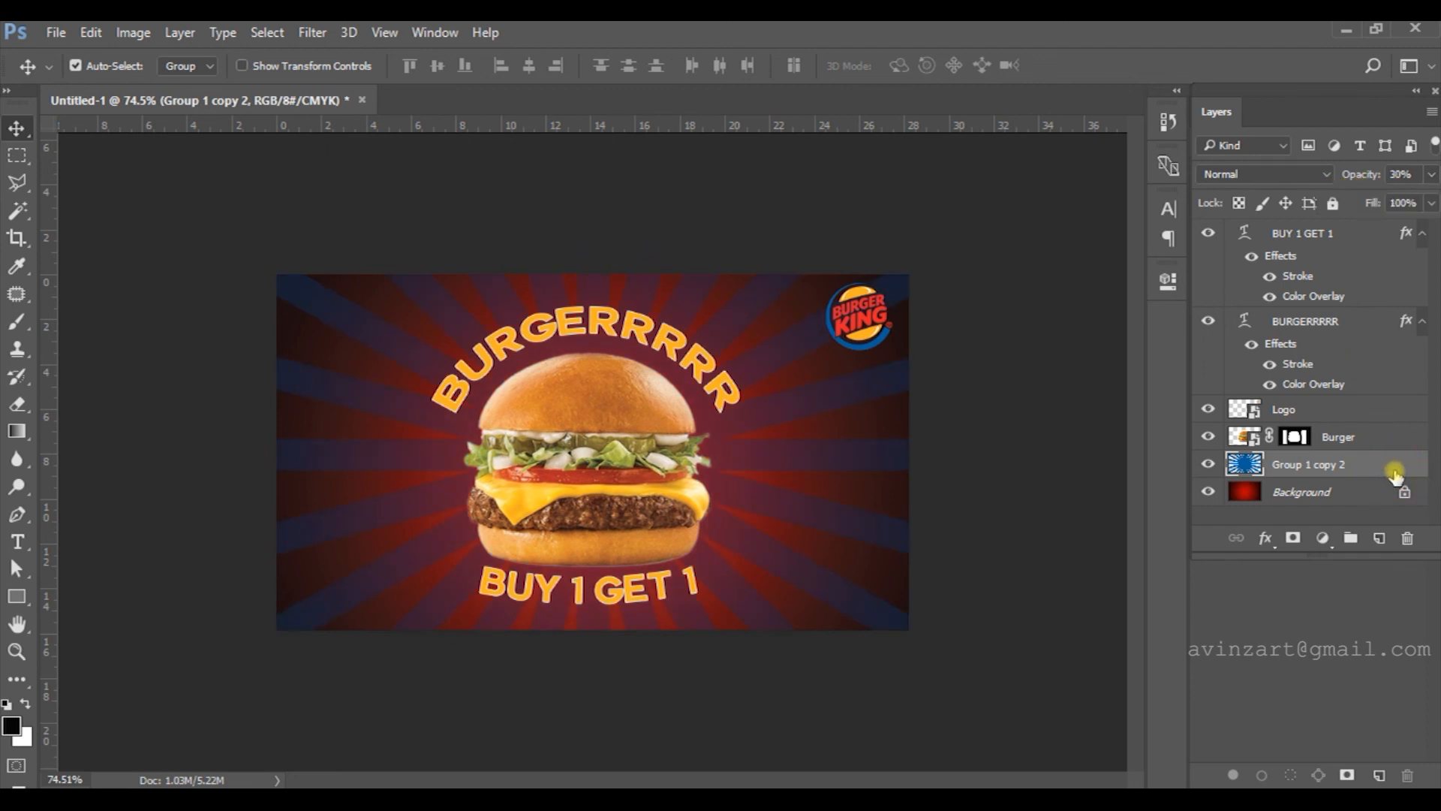
# - Add an orange-yellow Color Overlay layer style at Normal blend mode and 100% opacity to the sunburst layer
pyautogui.doubleClick(1395, 472)
pyautogui.moveTo(418, 122); pyautogui.dragTo(844, 175)
pyautogui.click(797, 458)
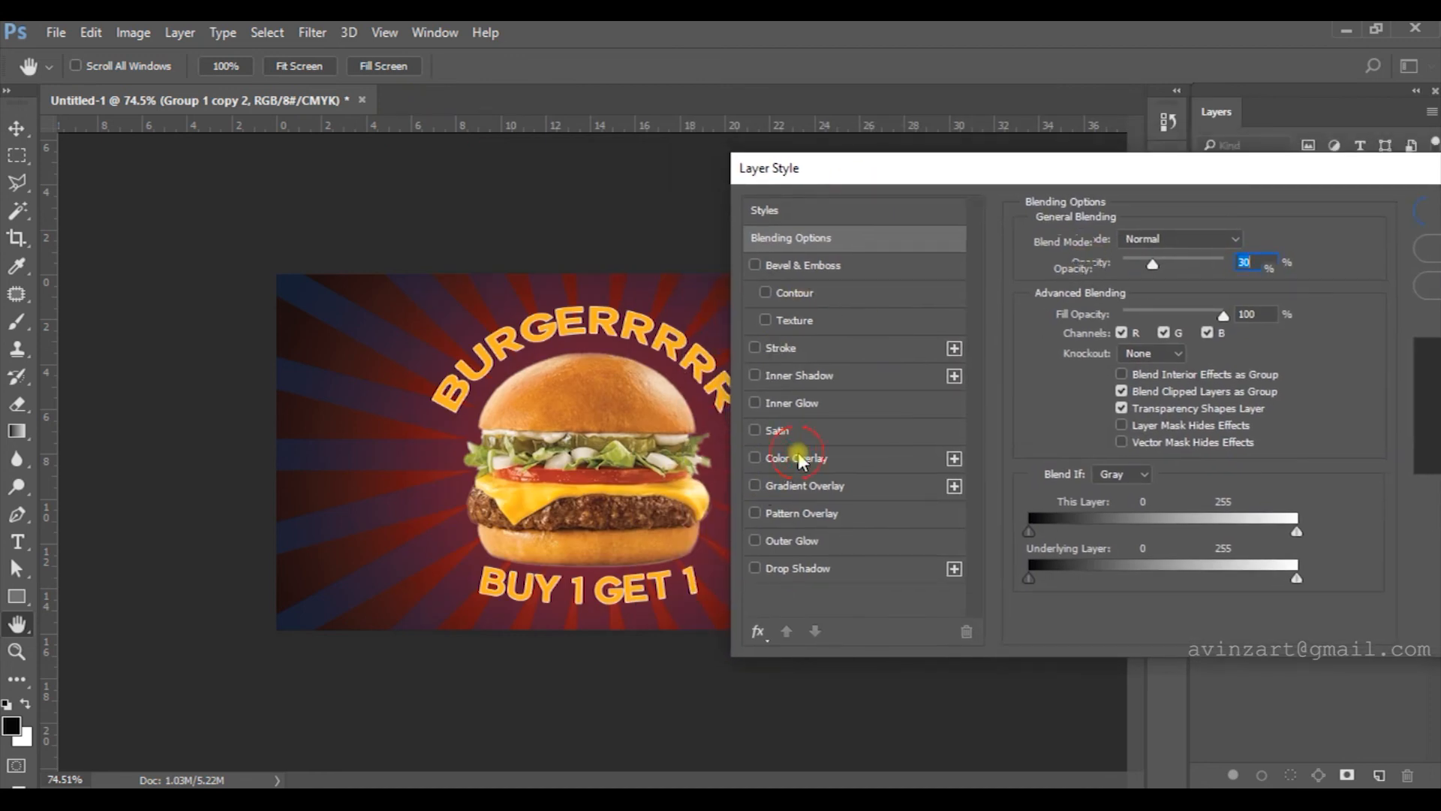
pyautogui.moveTo(1055, 178); pyautogui.dragTo(670, 206)
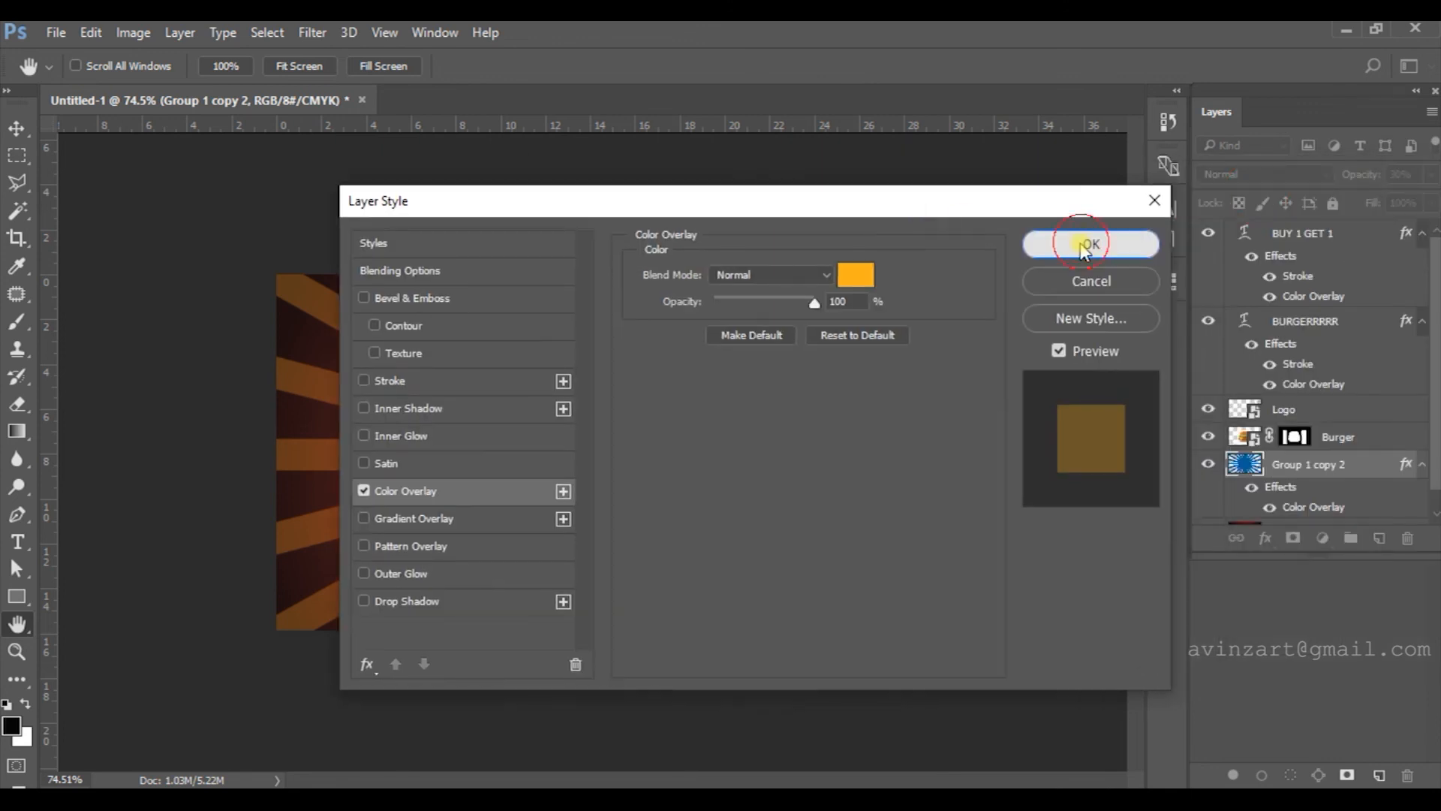
pyautogui.click(1077, 234)
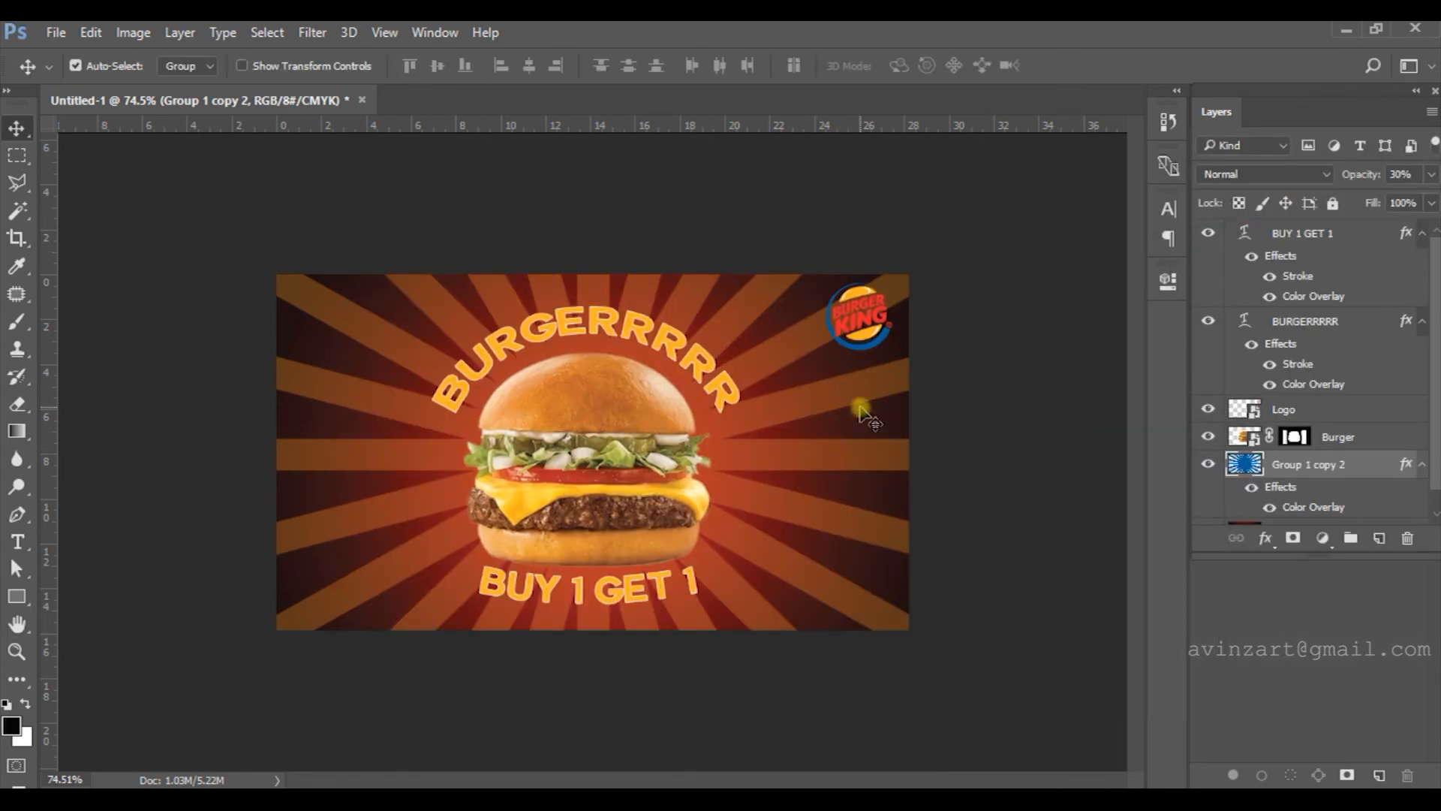